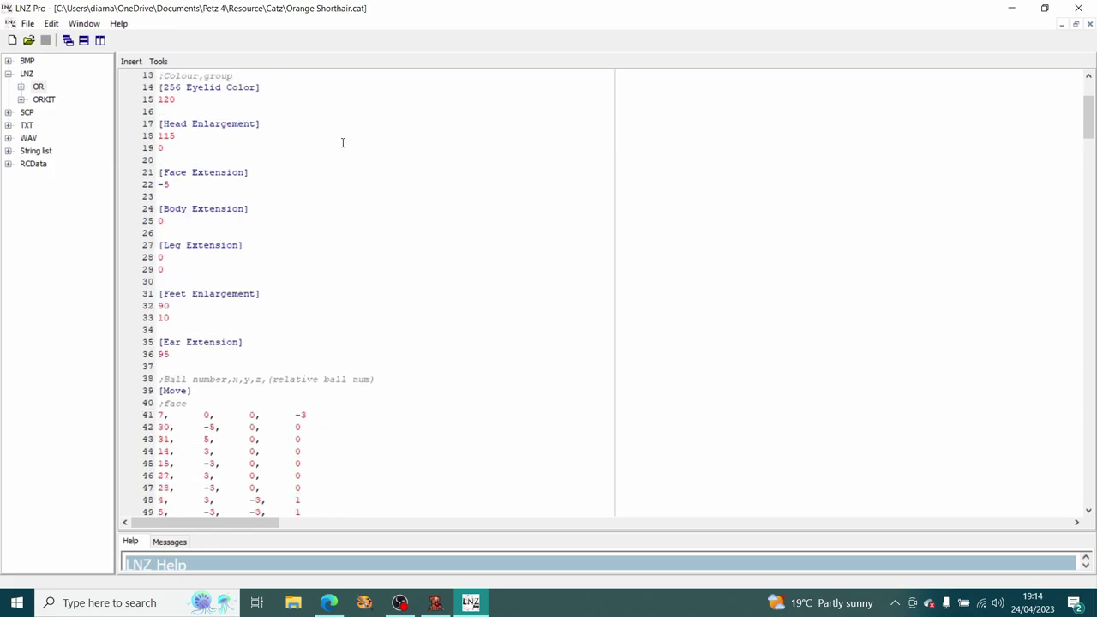
Examine the Add Ball section and its column headings, as well as the Linez, Thin/Fat and Ballz Info sections further down
{"action": "scroll", "coordinate": [339, 143], "scroll_direction": "down", "scroll_amount": 14}
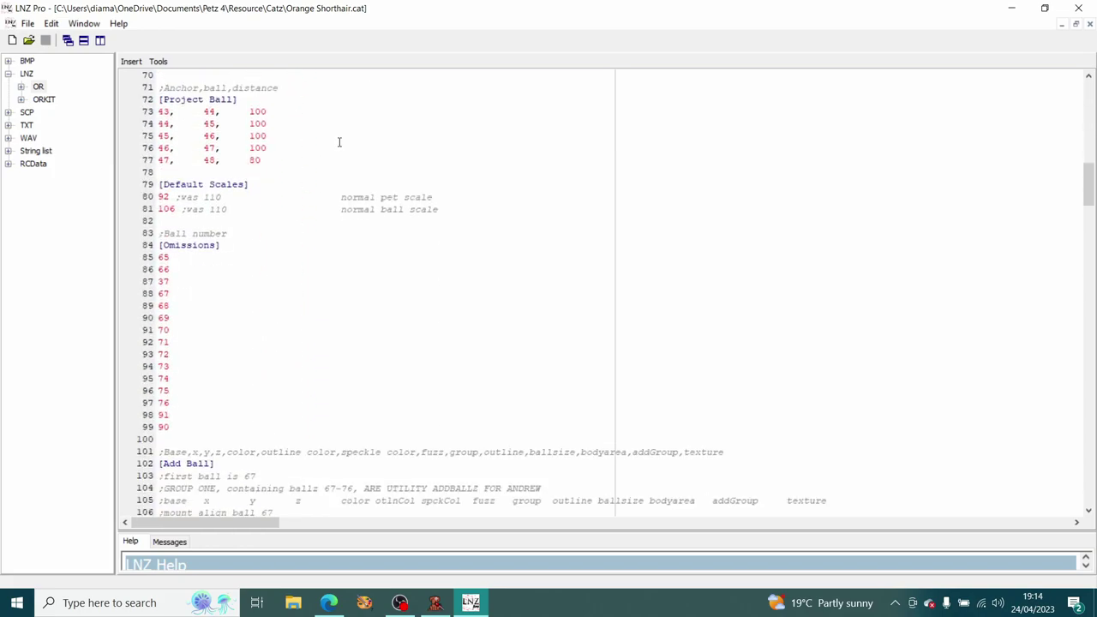
{"action": "left_click_drag", "start_coordinate": [218, 137], "coordinate": [157, 137]}
{"action": "left_click", "coordinate": [260, 137]}
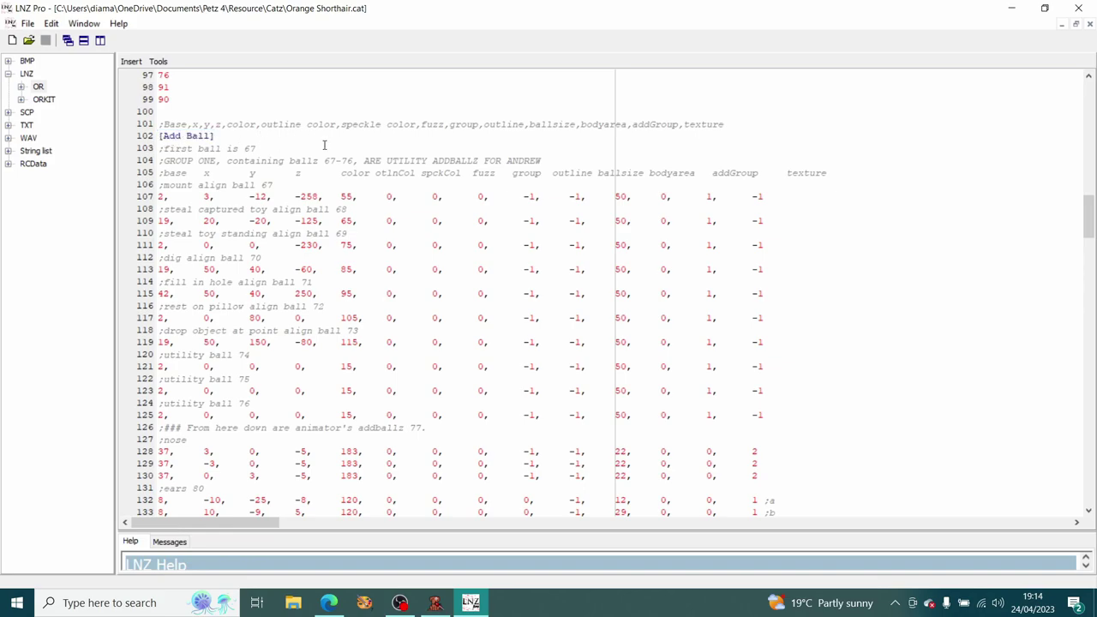
{"action": "scroll", "coordinate": [324, 145], "scroll_direction": "down", "scroll_amount": 1}
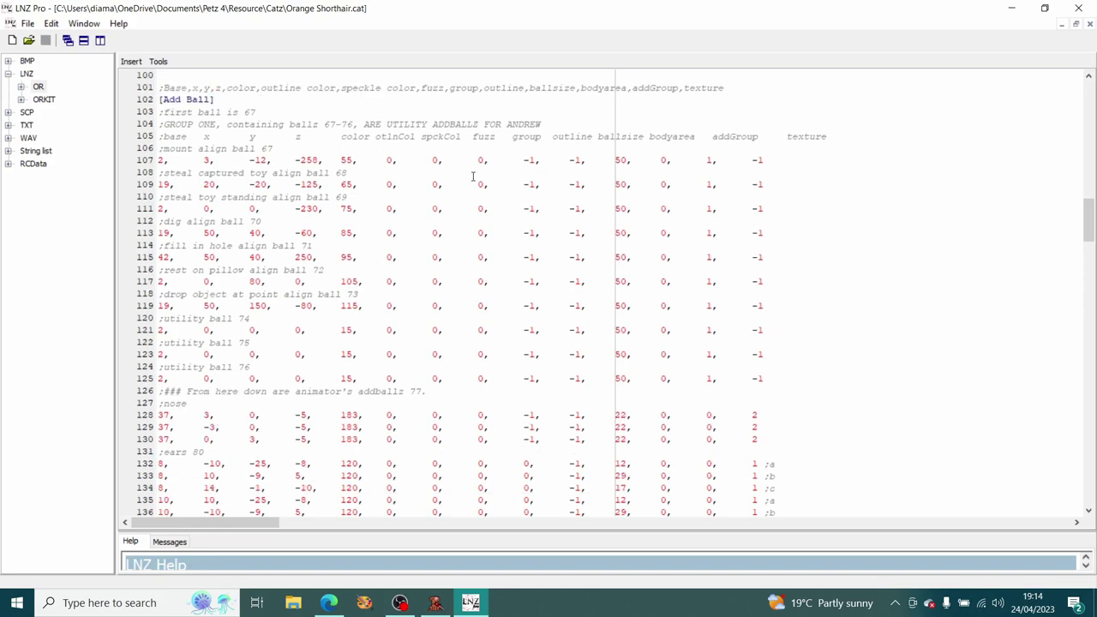
{"action": "scroll", "coordinate": [472, 182], "scroll_direction": "down", "scroll_amount": 4}
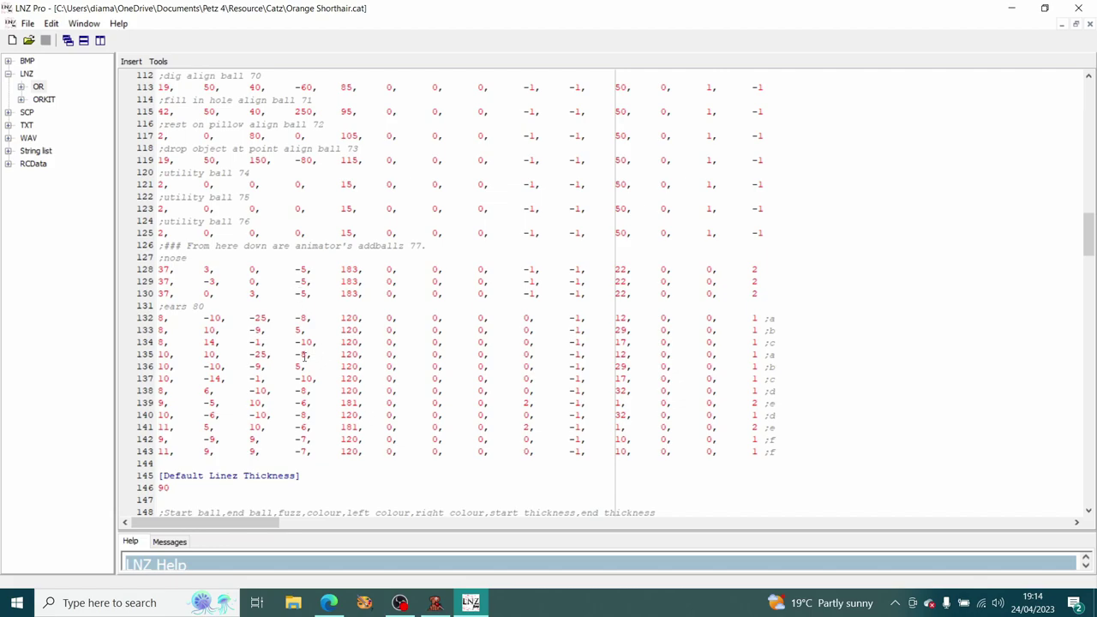
{"action": "scroll", "coordinate": [243, 287], "scroll_direction": "up", "scroll_amount": 5}
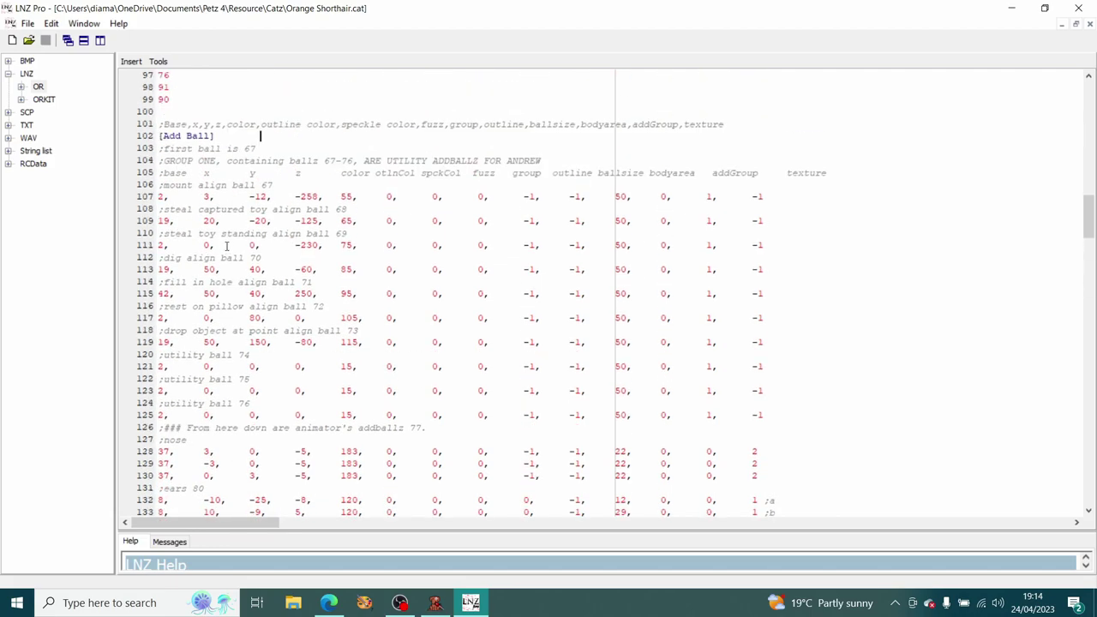
{"action": "scroll", "coordinate": [236, 265], "scroll_direction": "up", "scroll_amount": 1}
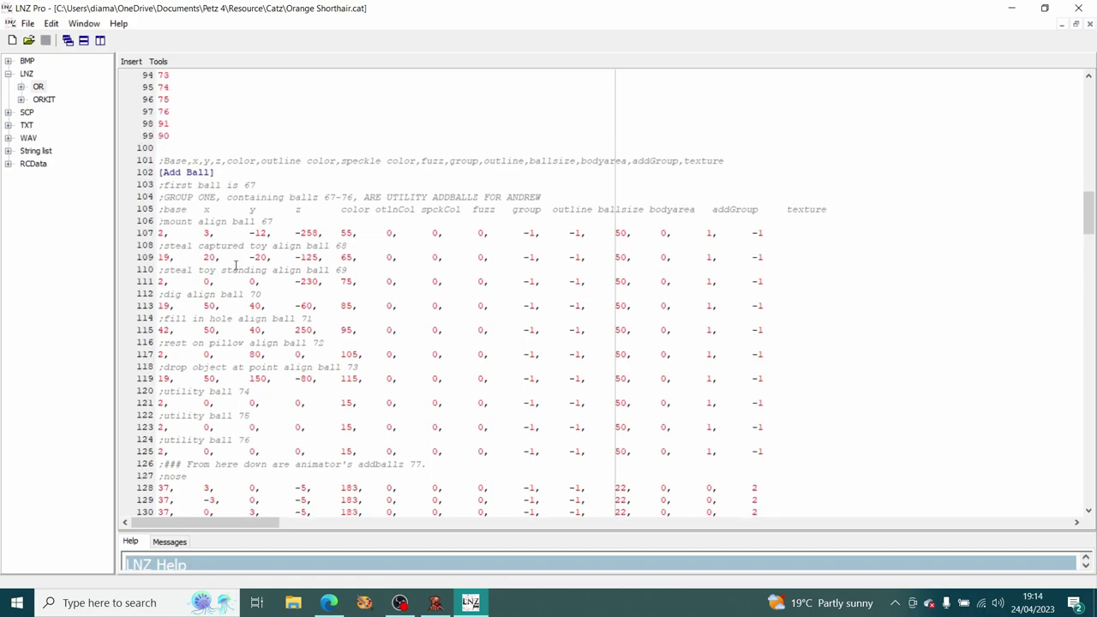
{"action": "scroll", "coordinate": [233, 264], "scroll_direction": "down", "scroll_amount": 3}
{"action": "scroll", "coordinate": [224, 261], "scroll_direction": "up", "scroll_amount": 2}
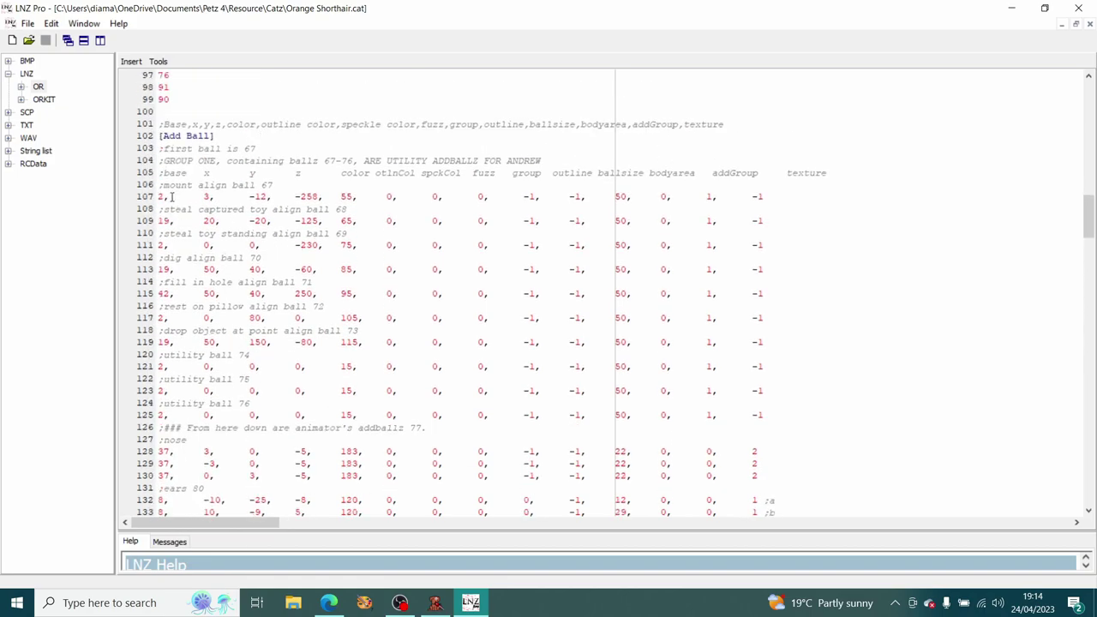
{"action": "scroll", "coordinate": [197, 265], "scroll_direction": "down", "scroll_amount": 4}
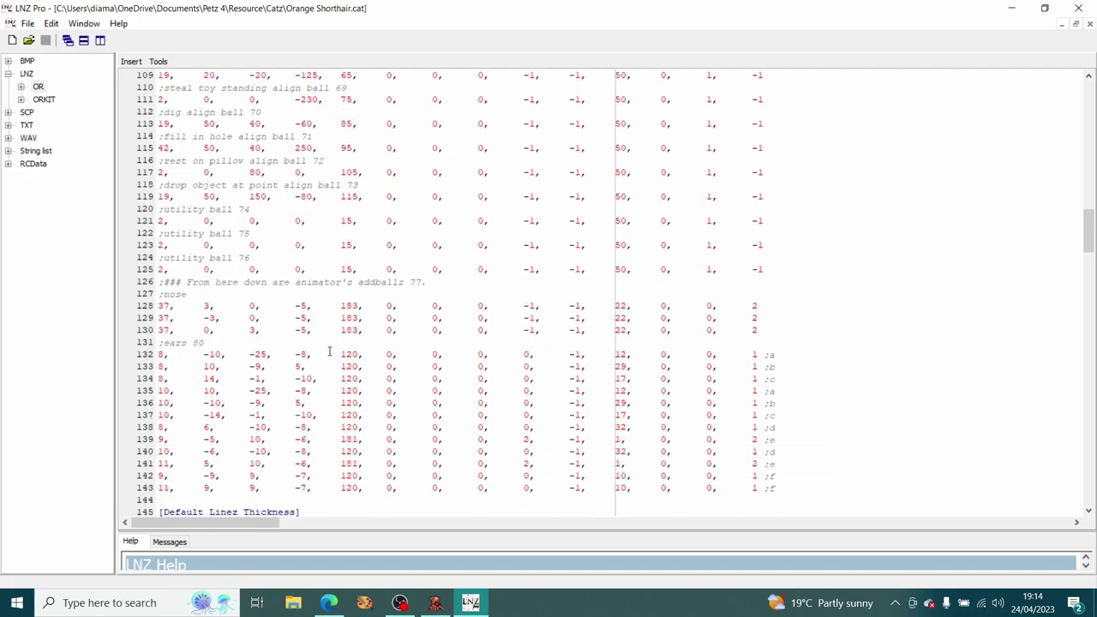
{"action": "scroll", "coordinate": [386, 344], "scroll_direction": "down", "scroll_amount": 20}
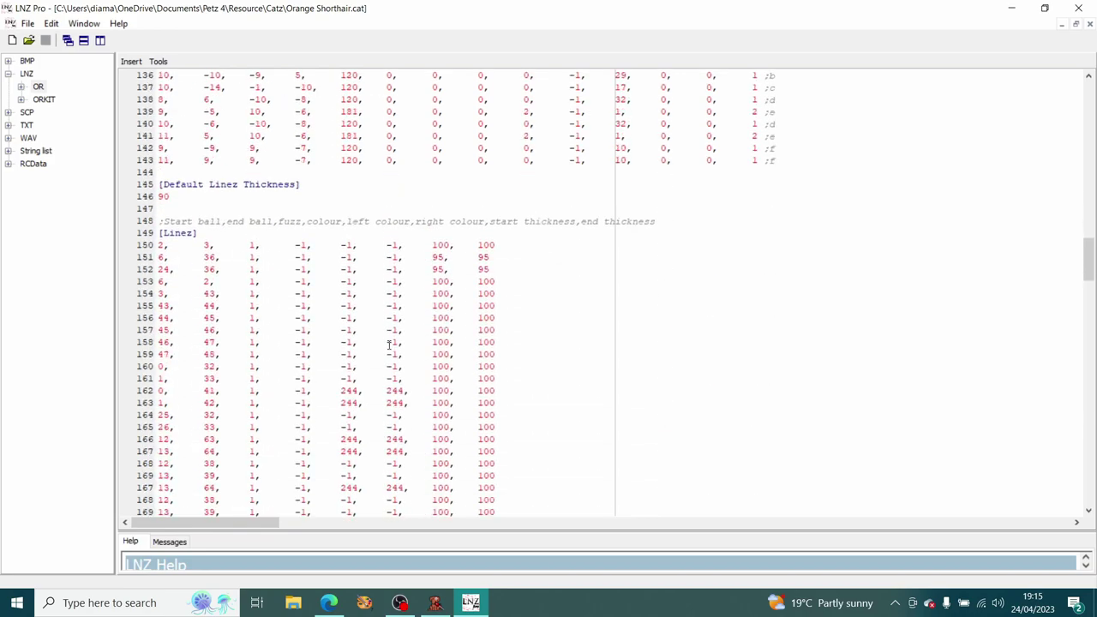
{"action": "scroll", "coordinate": [389, 335], "scroll_direction": "down", "scroll_amount": 20}
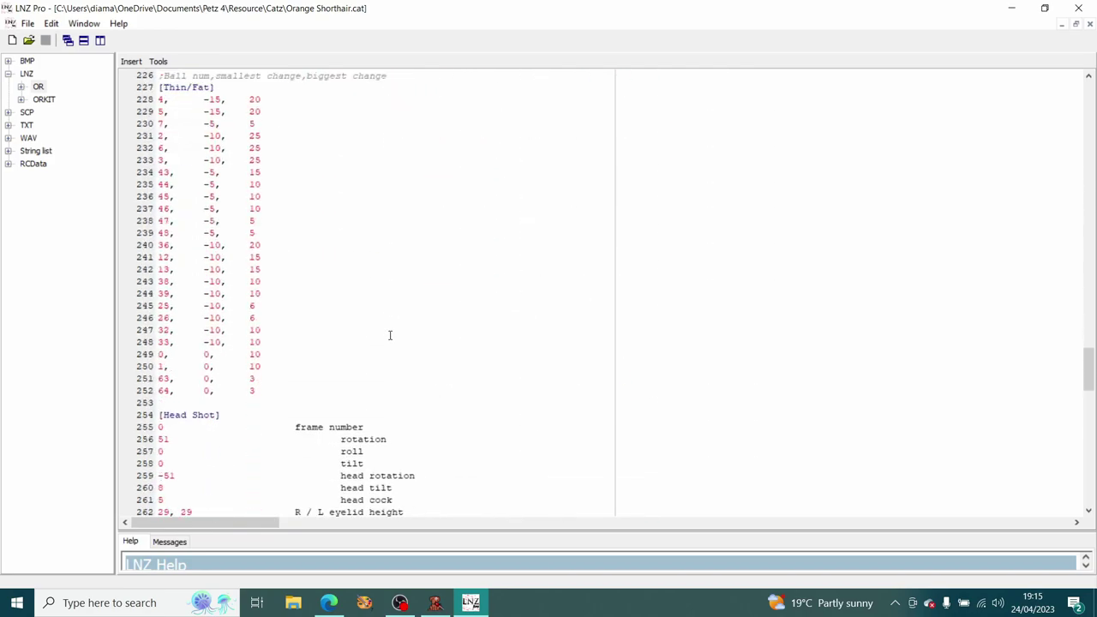
{"action": "scroll", "coordinate": [387, 336], "scroll_direction": "down", "scroll_amount": 1}
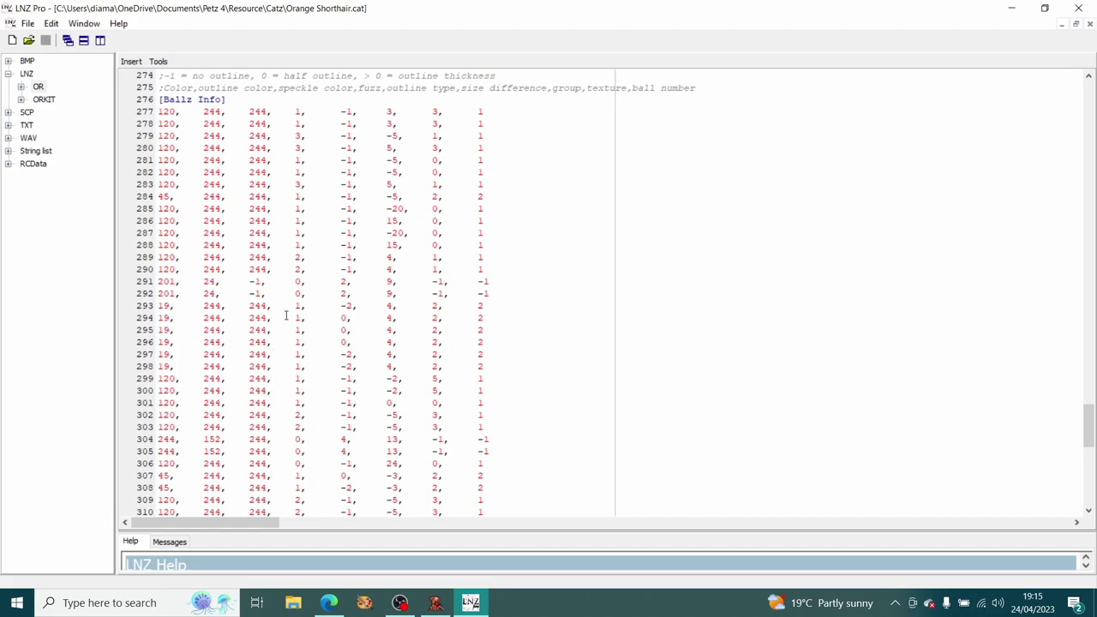
Consult the Ball Numbers topic in the Pet Editing Manual, reading the Catz ball list, and minimize the manual
{"action": "left_click", "coordinate": [118, 23]}
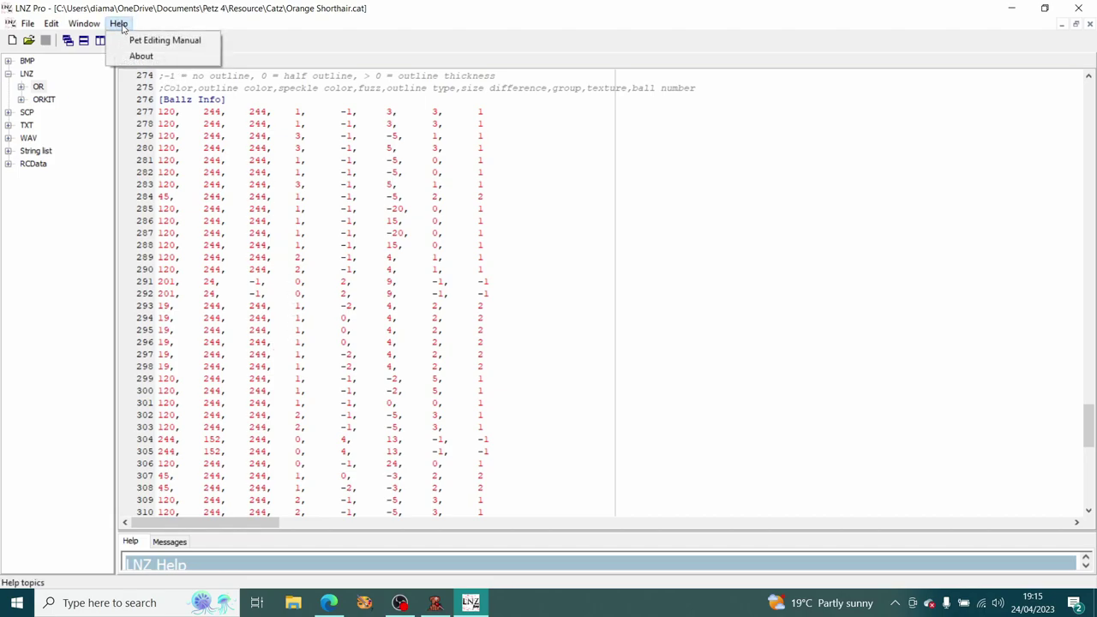
{"action": "left_click", "coordinate": [135, 41]}
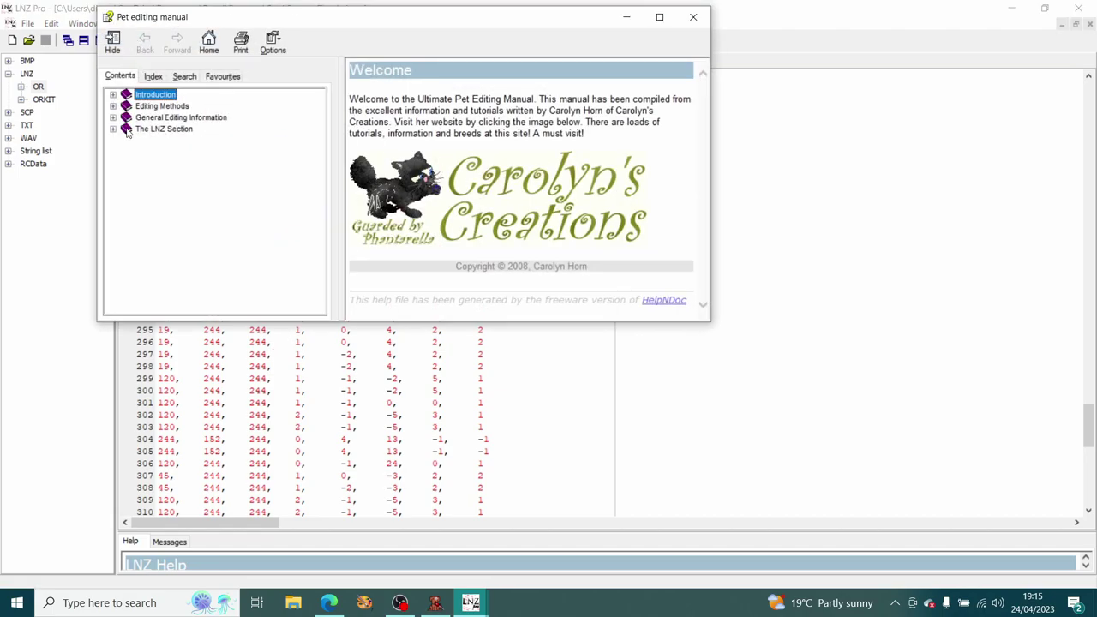
{"action": "left_click", "coordinate": [113, 118]}
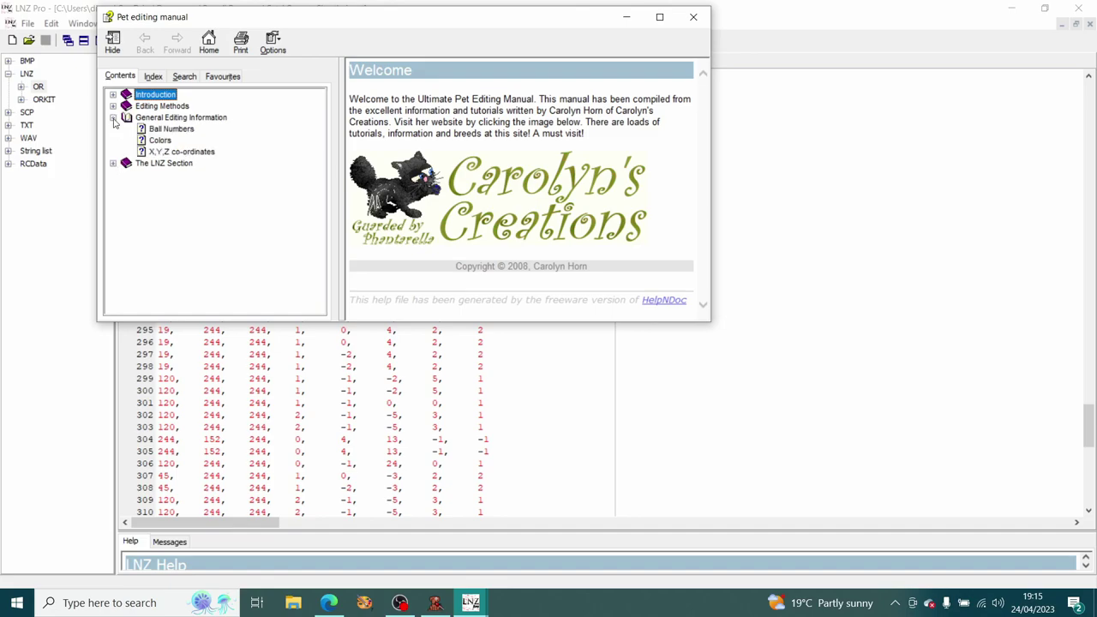
{"action": "left_click", "coordinate": [176, 129]}
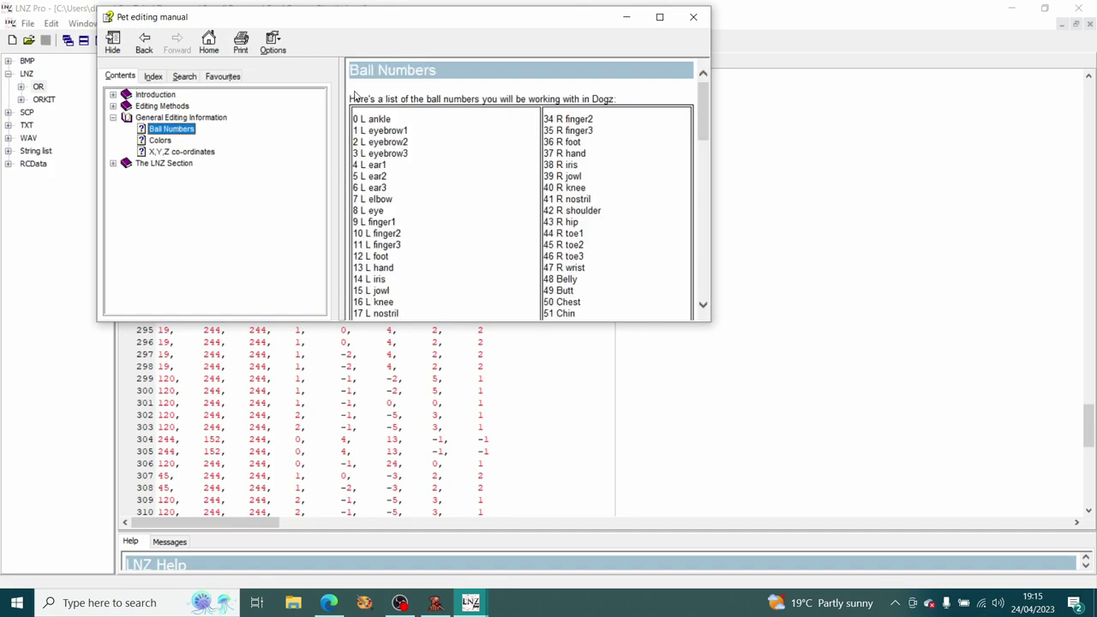
{"action": "left_click", "coordinate": [649, 175]}
{"action": "scroll", "coordinate": [650, 175], "scroll_direction": "down", "scroll_amount": 15}
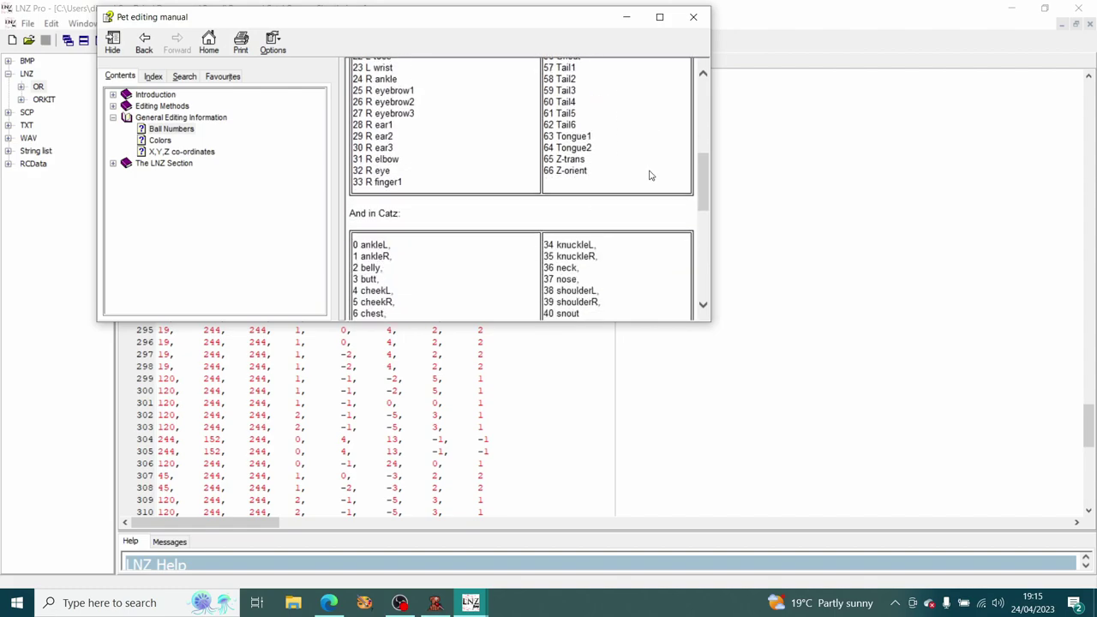
{"action": "scroll", "coordinate": [650, 175], "scroll_direction": "down", "scroll_amount": 3}
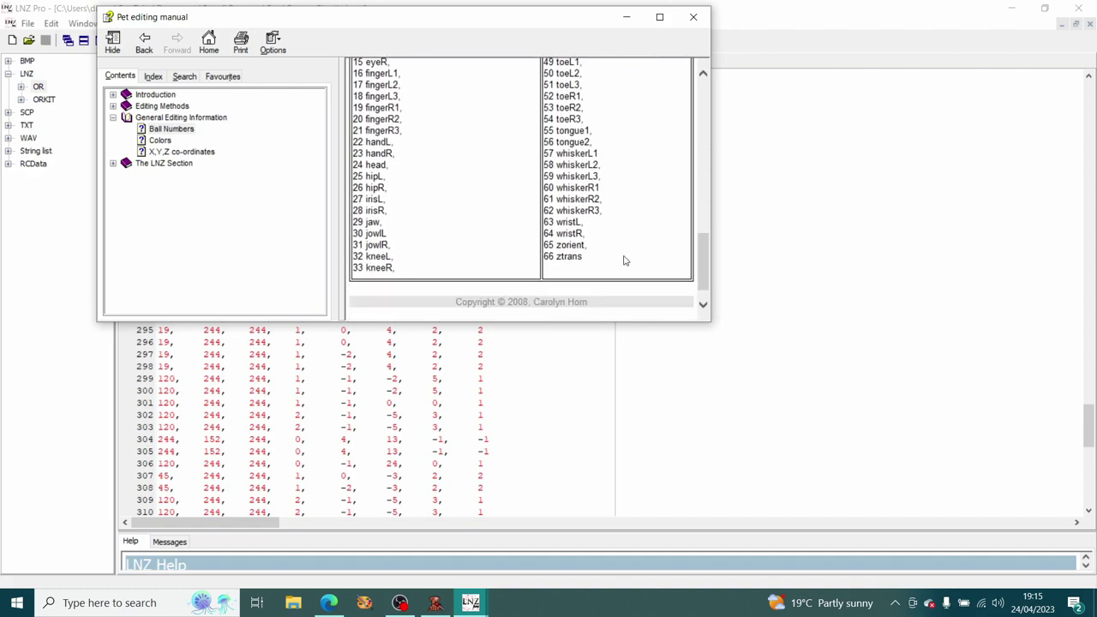
{"action": "left_click_drag", "start_coordinate": [598, 259], "coordinate": [544, 260]}
{"action": "scroll", "coordinate": [492, 230], "scroll_direction": "up", "scroll_amount": 5}
{"action": "scroll", "coordinate": [412, 197], "scroll_direction": "up", "scroll_amount": 2}
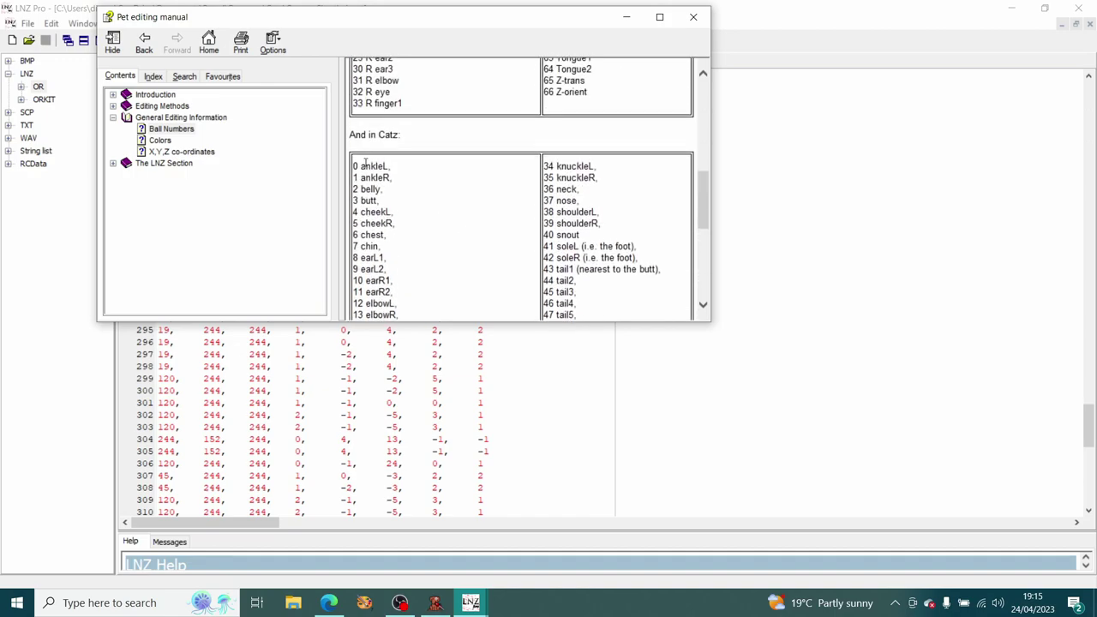
{"action": "scroll", "coordinate": [526, 221], "scroll_direction": "down", "scroll_amount": 7}
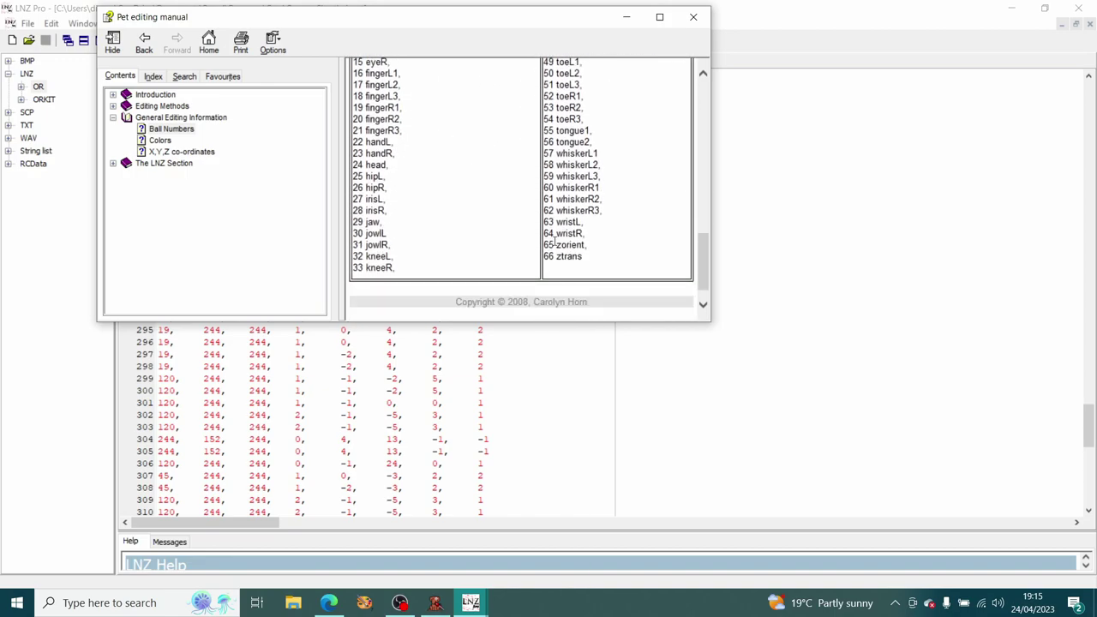
{"action": "left_click", "coordinate": [628, 16]}
Examine the Add Ball section's utility addball rows 67 to 76 and the animator's addballs beginning at the nose comment
{"action": "scroll", "coordinate": [621, 201], "scroll_direction": "up", "scroll_amount": 13}
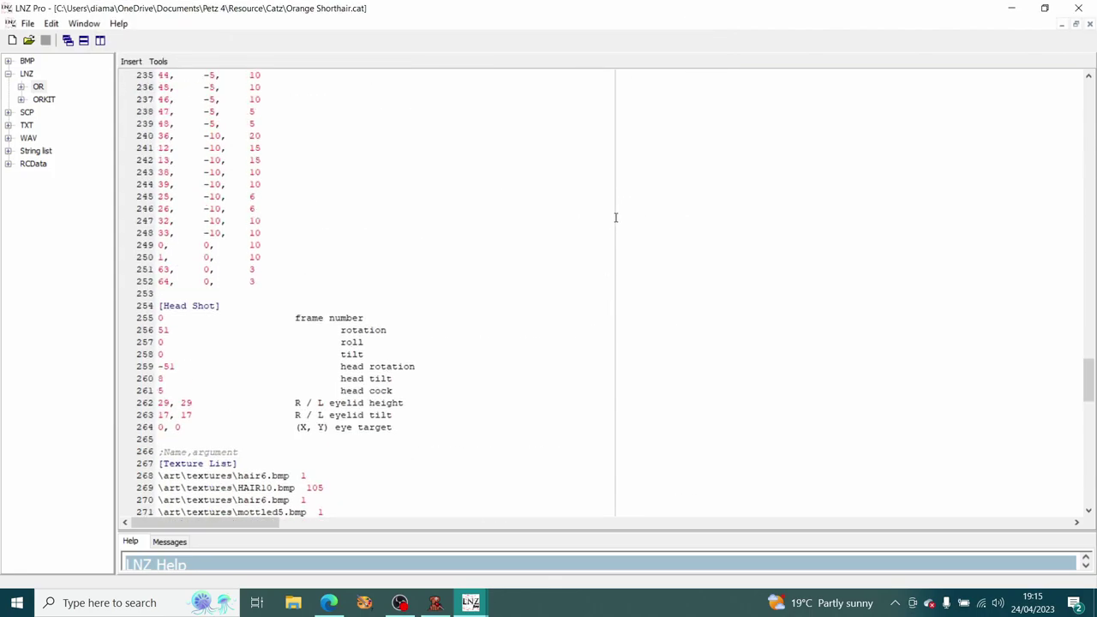
{"action": "scroll", "coordinate": [615, 217], "scroll_direction": "up", "scroll_amount": 20}
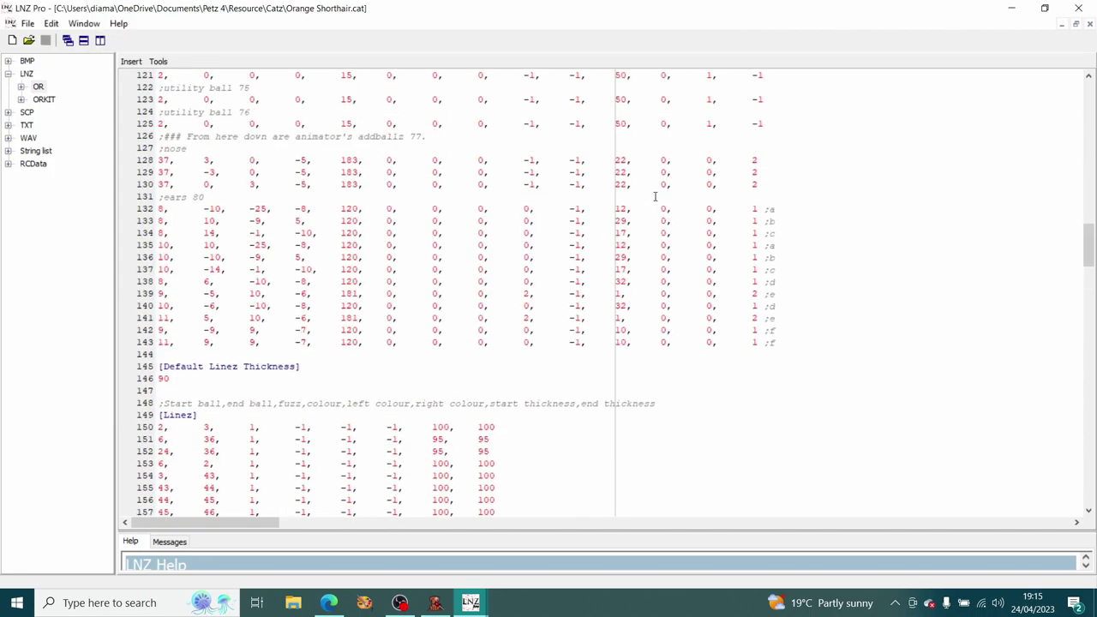
{"action": "right_click", "coordinate": [620, 267]}
{"action": "left_click", "coordinate": [521, 211]}
{"action": "scroll", "coordinate": [520, 211], "scroll_direction": "up", "scroll_amount": 9}
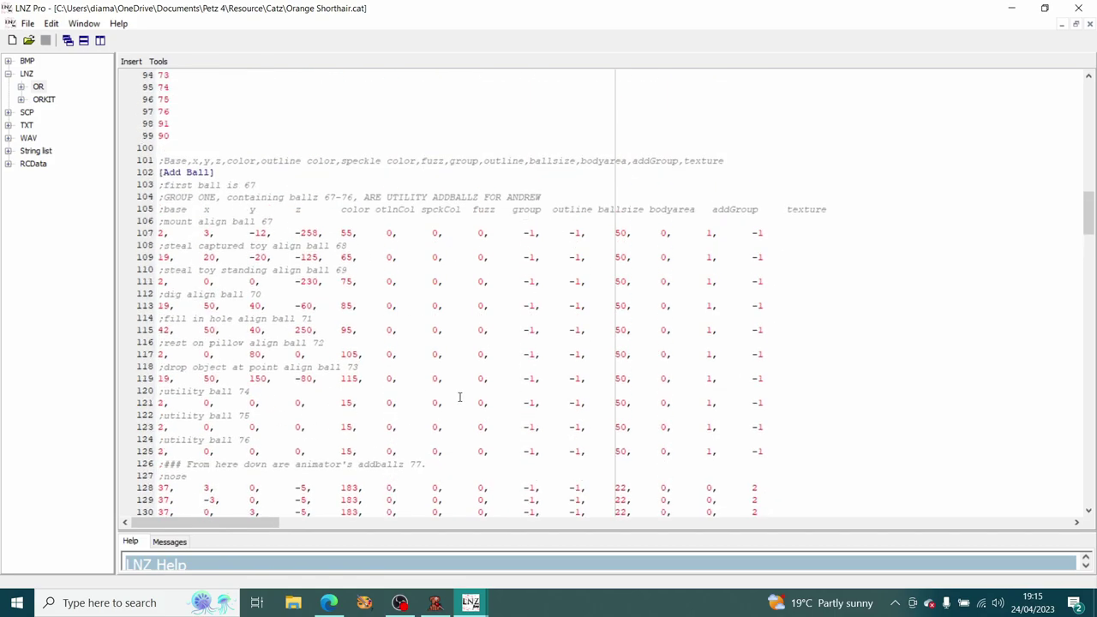
{"action": "left_click_drag", "start_coordinate": [282, 222], "coordinate": [267, 221]}
{"action": "left_click", "coordinate": [285, 221]}
{"action": "left_click_drag", "start_coordinate": [284, 221], "coordinate": [268, 222]}
{"action": "left_click", "coordinate": [305, 221]}
{"action": "left_click", "coordinate": [774, 258]}
{"action": "left_click", "coordinate": [774, 283]}
{"action": "left_click", "coordinate": [774, 305]}
{"action": "left_click_drag", "start_coordinate": [261, 294], "coordinate": [249, 294]}
{"action": "left_click", "coordinate": [295, 294]}
{"action": "scroll", "coordinate": [415, 414], "scroll_direction": "down", "scroll_amount": 7}
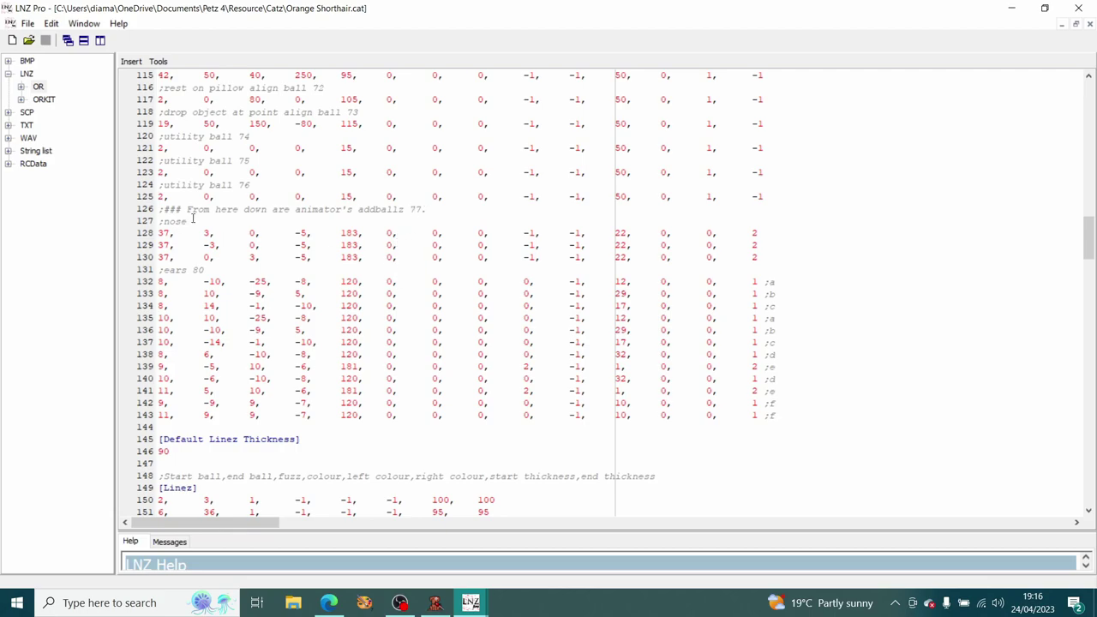
{"action": "left_click_drag", "start_coordinate": [193, 220], "coordinate": [153, 222]}
{"action": "left_click", "coordinate": [386, 233]}
Add the comment ";LAST ADDBALL" at the end of line 143 in the Add Ball section and save the file
{"action": "left_click", "coordinate": [792, 415]}
{"action": "type", "text": ","}
{"action": "key", "text": "BackSpace"}
{"action": "key", "text": "BackSpace"}
{"action": "key", "text": "BackSpace"}
{"action": "key", "text": "BackSpace"}
{"action": "type", "text": ";"}
{"action": "type", "text": "LAST ADDBALLS"}
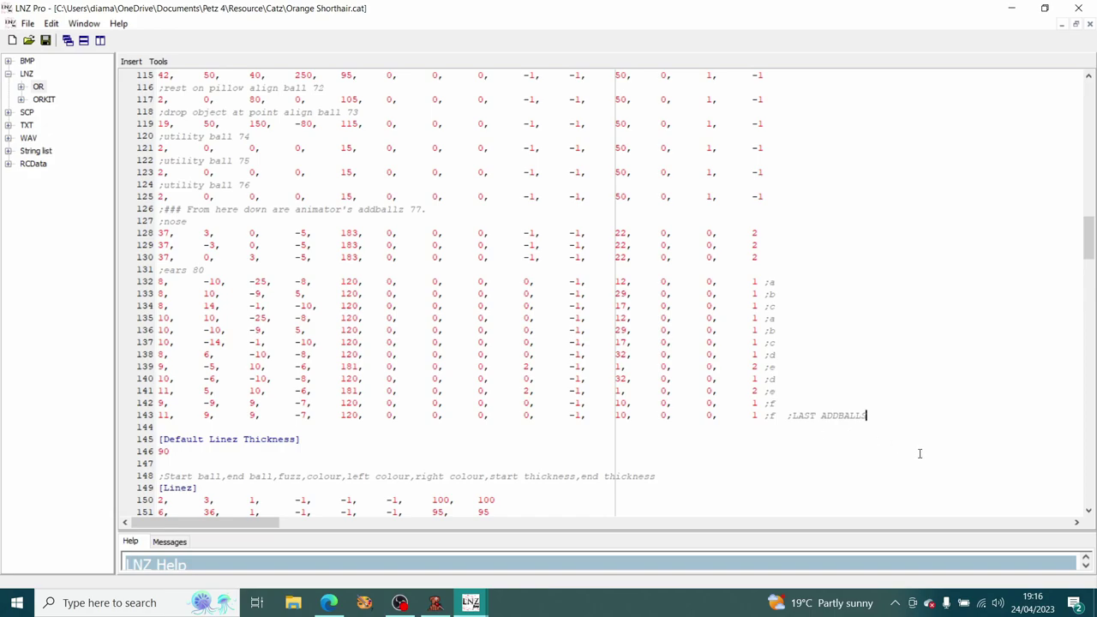
{"action": "key", "text": "BackSpace"}
{"action": "left_click", "coordinate": [45, 41]}
Switch to Pet Workshop, reload the recent Orange Shorthair.cat, and check the options for where changes are applied
{"action": "left_click", "coordinate": [436, 603]}
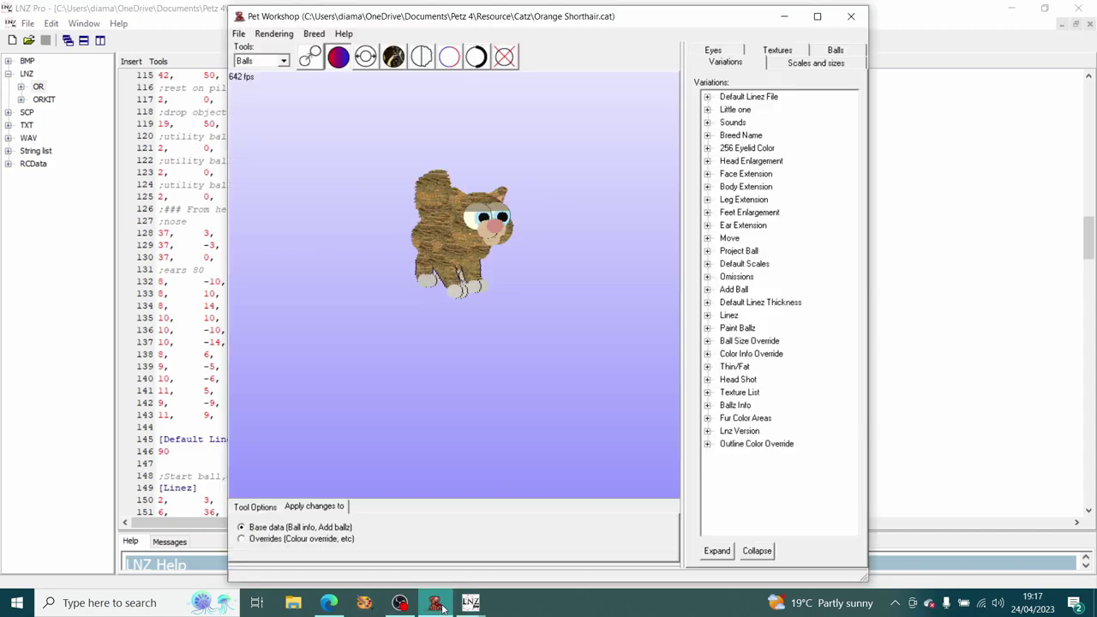
{"action": "left_click", "coordinate": [239, 34]}
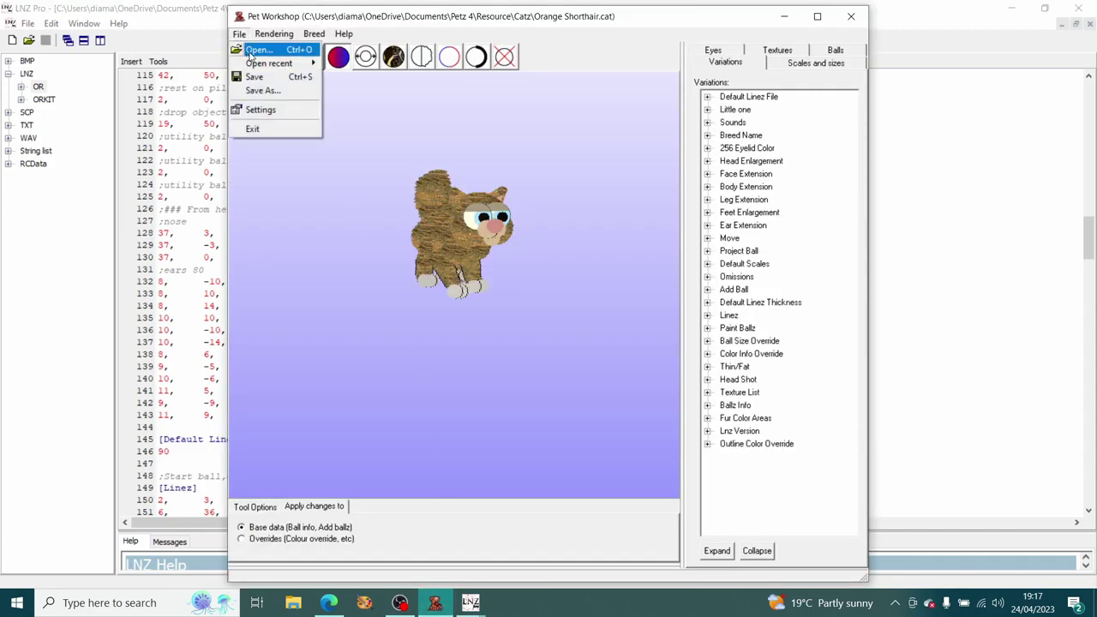
{"action": "mouse_move", "coordinate": [292, 64]}
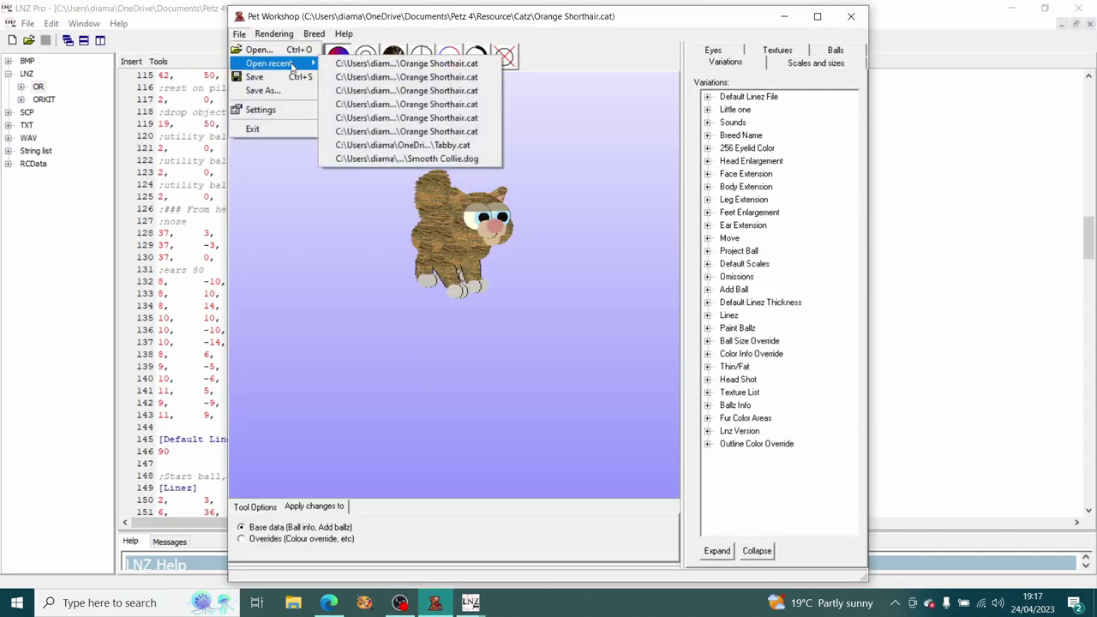
{"action": "left_click", "coordinate": [356, 68]}
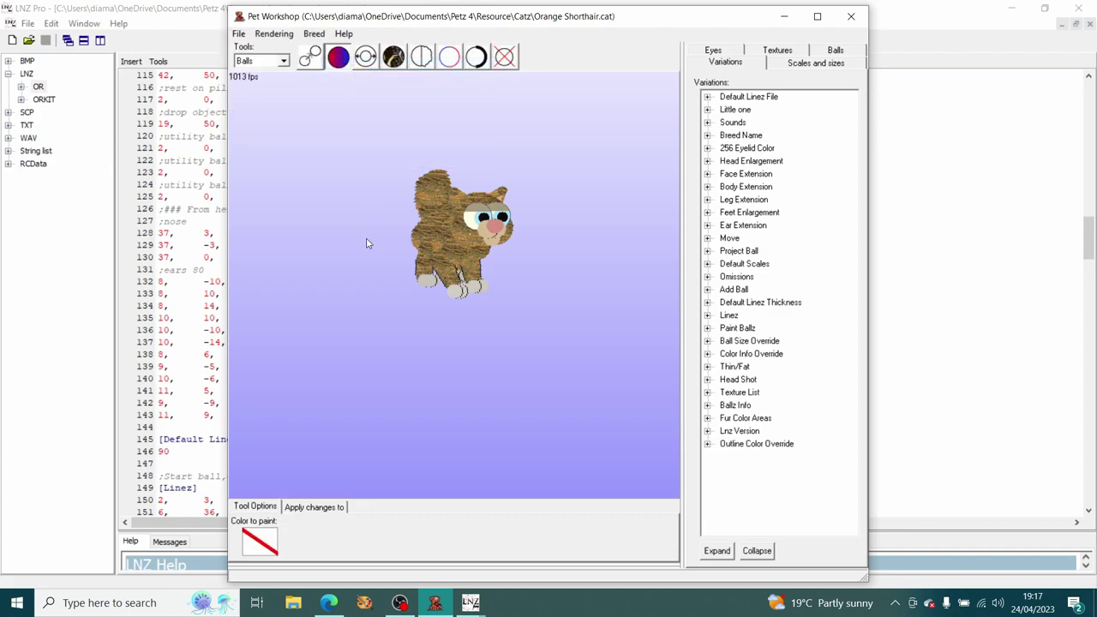
{"action": "left_click", "coordinate": [313, 507]}
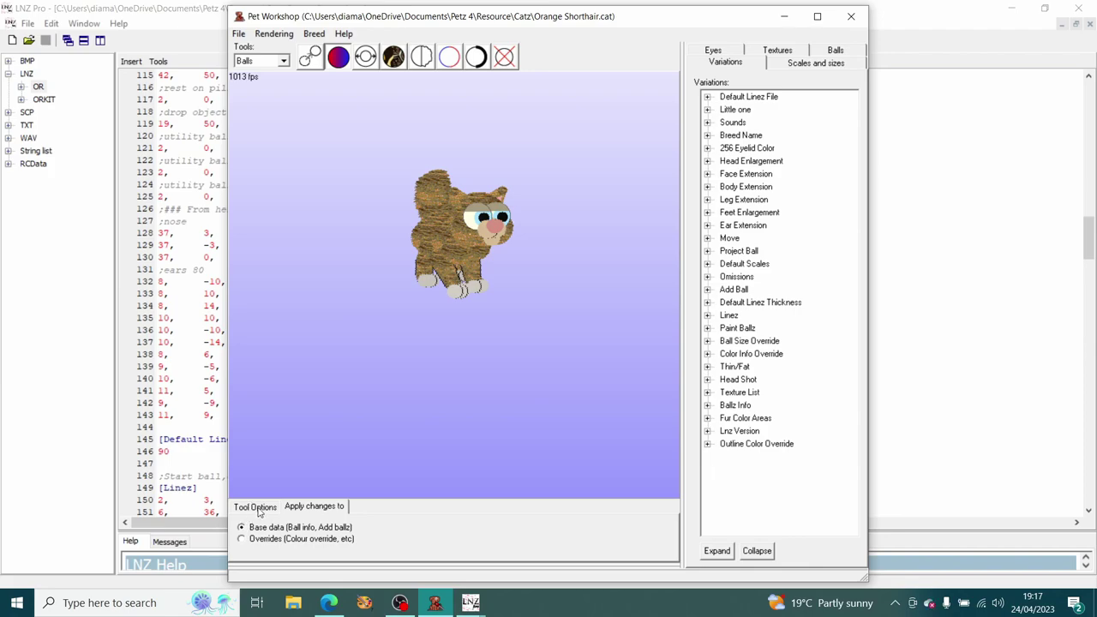
{"action": "left_click", "coordinate": [255, 508]}
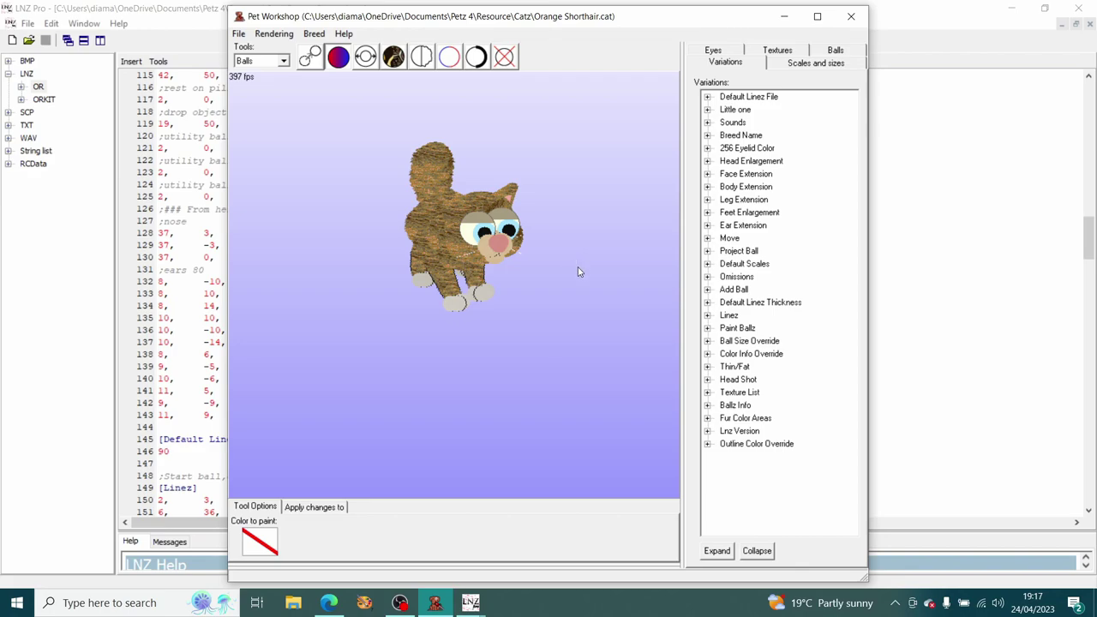
Return to LNZ Pro and examine the base ball numbers of the ear and nose addball rows
{"action": "left_click", "coordinate": [157, 272]}
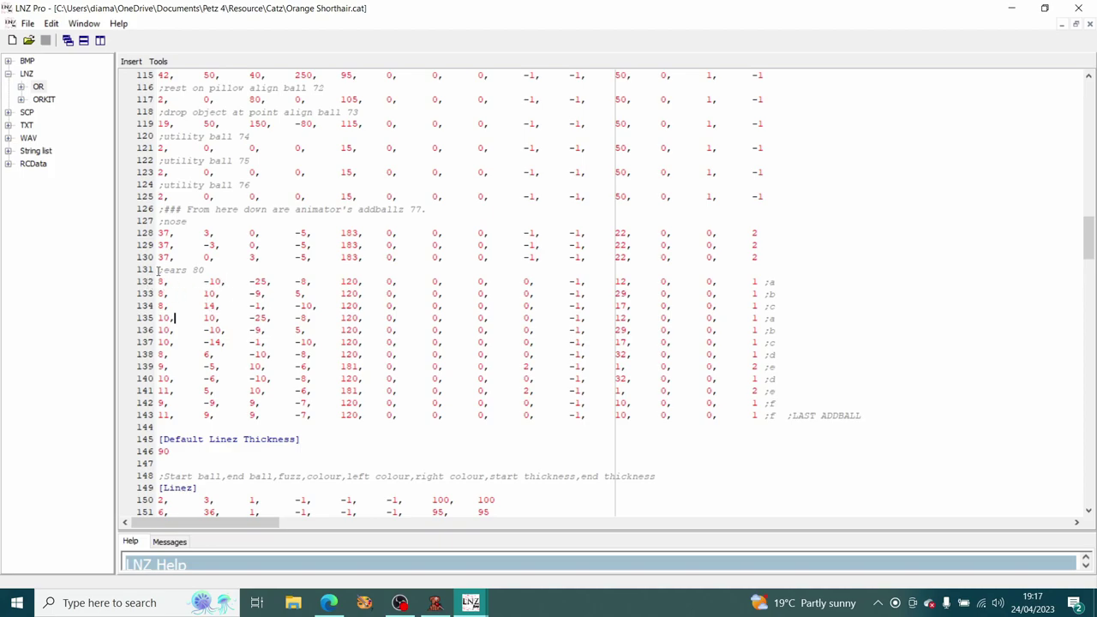
{"action": "left_click", "coordinate": [167, 282]}
{"action": "double_click", "coordinate": [162, 294]}
{"action": "double_click", "coordinate": [163, 306]}
{"action": "left_click", "coordinate": [168, 306]}
{"action": "left_click", "coordinate": [363, 330]}
{"action": "triple_click", "coordinate": [171, 230]}
{"action": "left_click", "coordinate": [172, 233]}
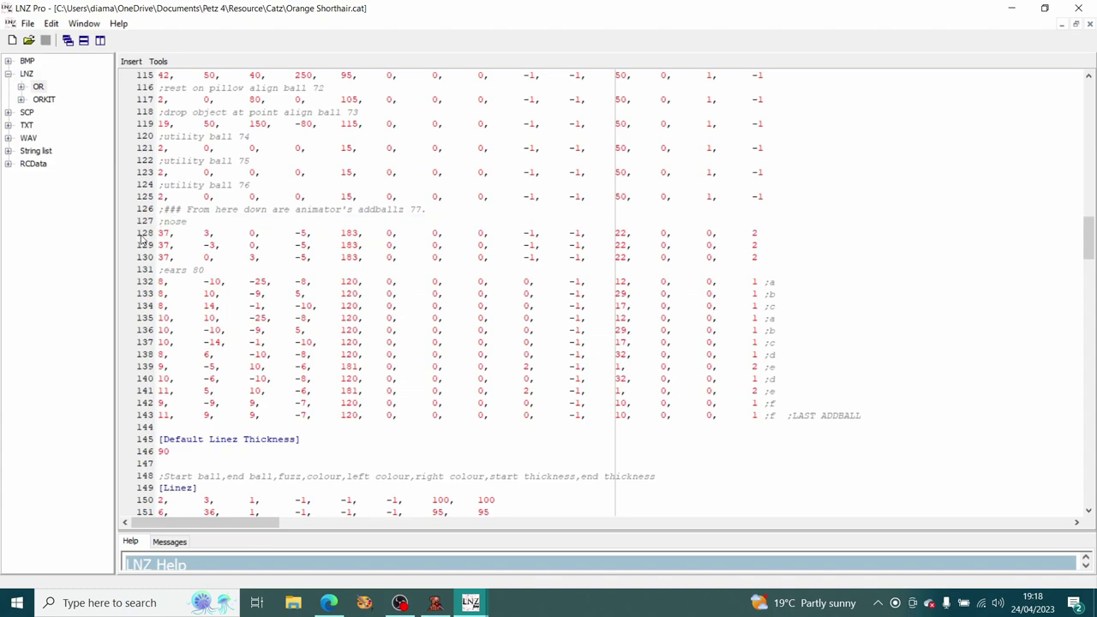
Switch to Pet Workshop and turn on the display of omitted balls for the cat model
{"action": "left_click", "coordinate": [436, 604]}
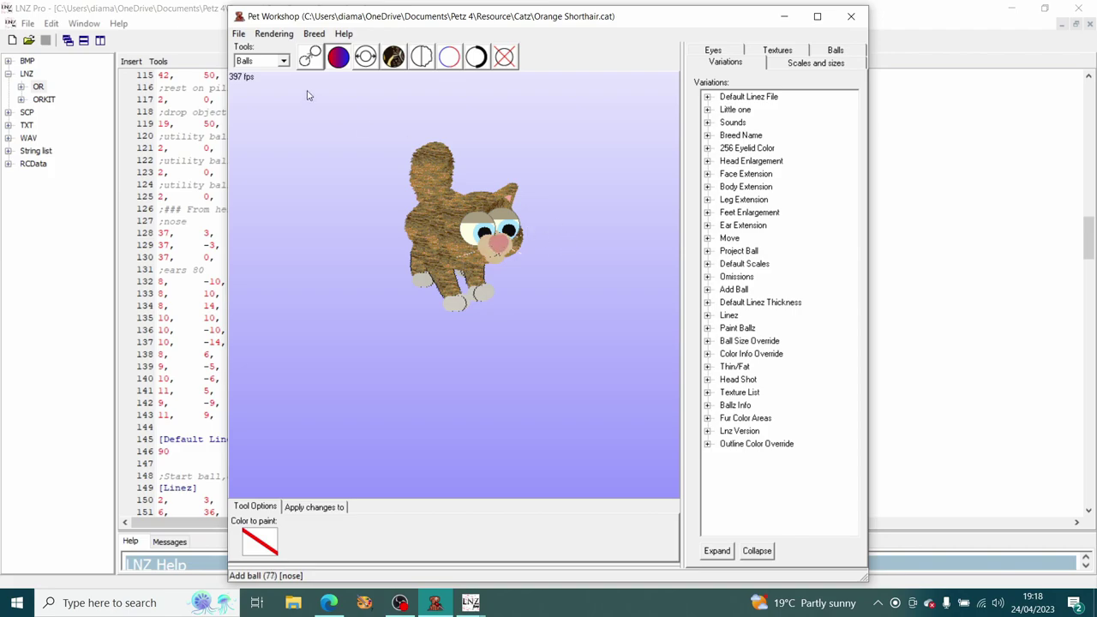
{"action": "left_click", "coordinate": [274, 35]}
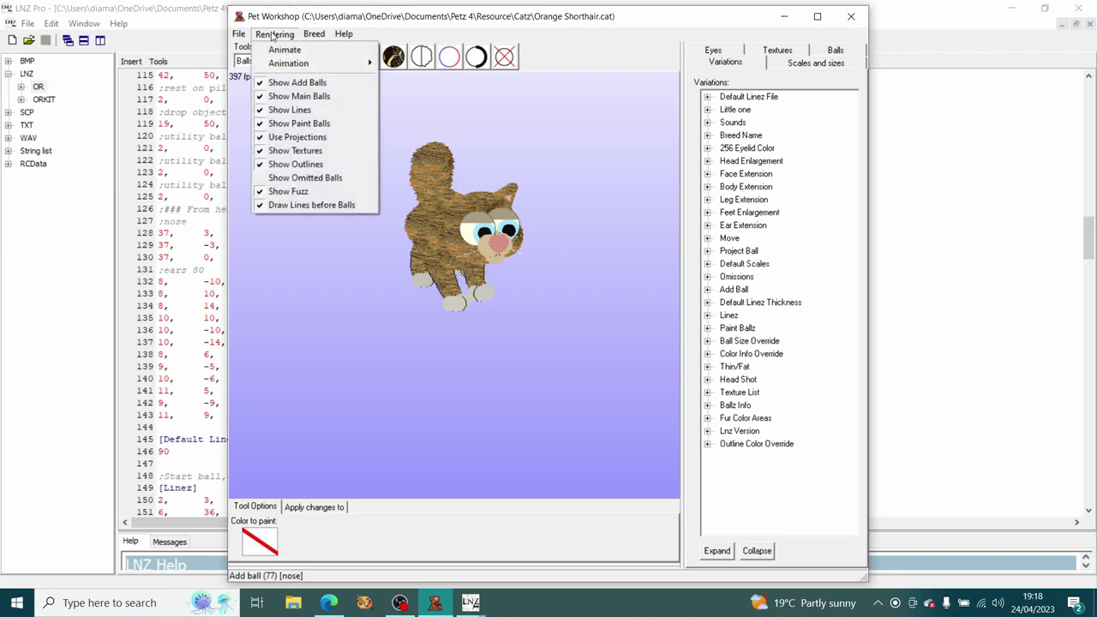
{"action": "left_click", "coordinate": [305, 177]}
{"action": "left_click_drag", "start_coordinate": [573, 243], "coordinate": [563, 265]}
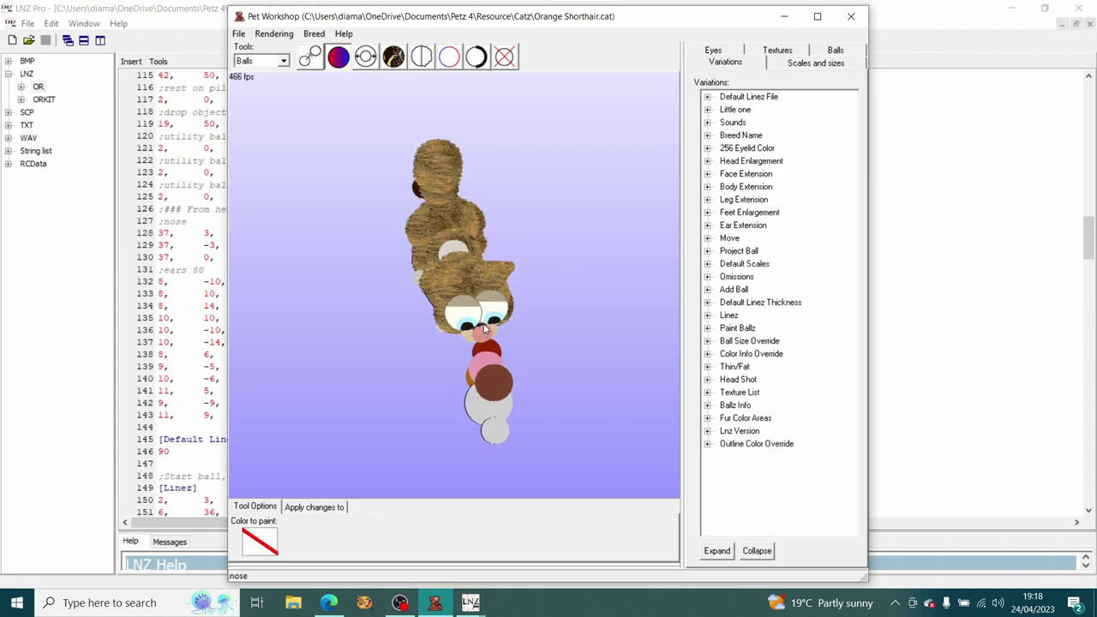
Examine the omitted balls around the cat model, check the addball rows in LNZ Pro, and return to Pet Workshop
{"action": "left_click_drag", "start_coordinate": [482, 337], "coordinate": [590, 329]}
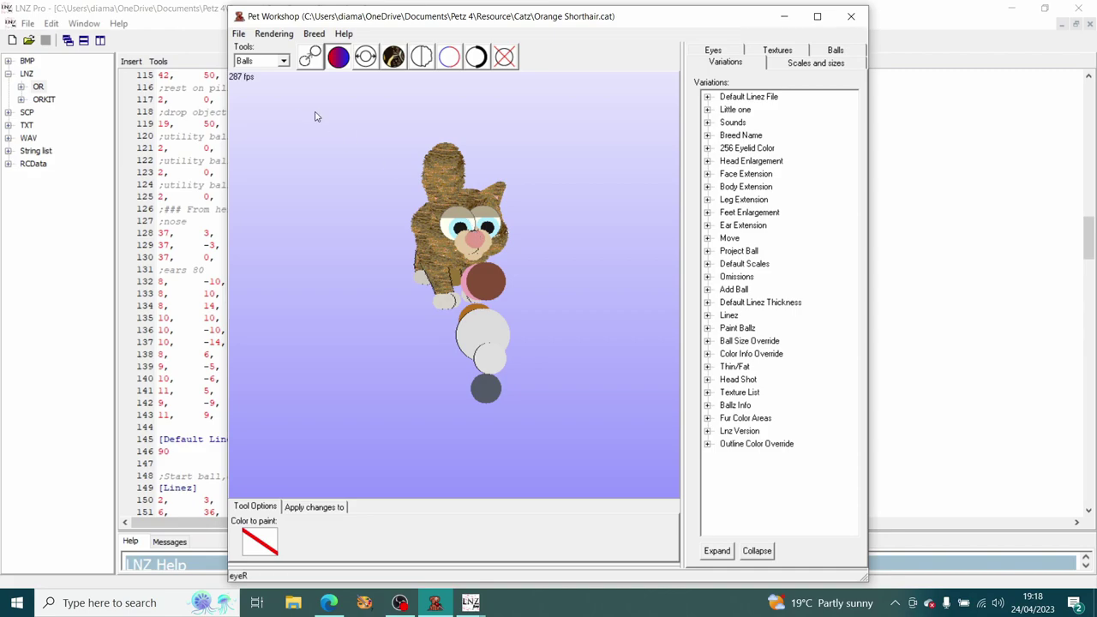
{"action": "key", "text": "alt+Tab"}
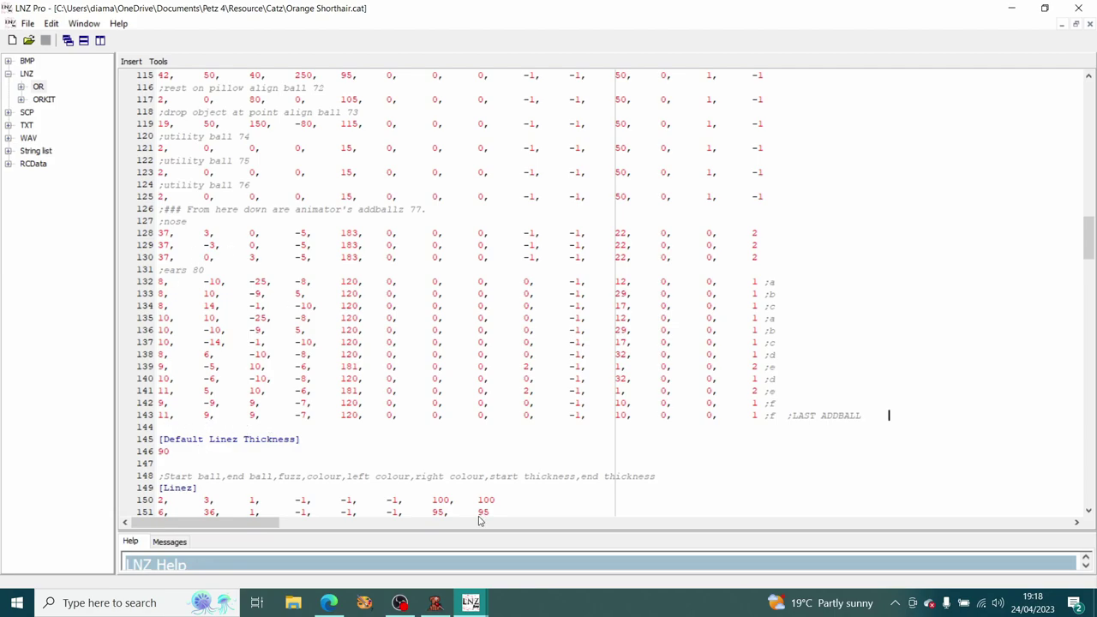
{"action": "left_click", "coordinate": [437, 604]}
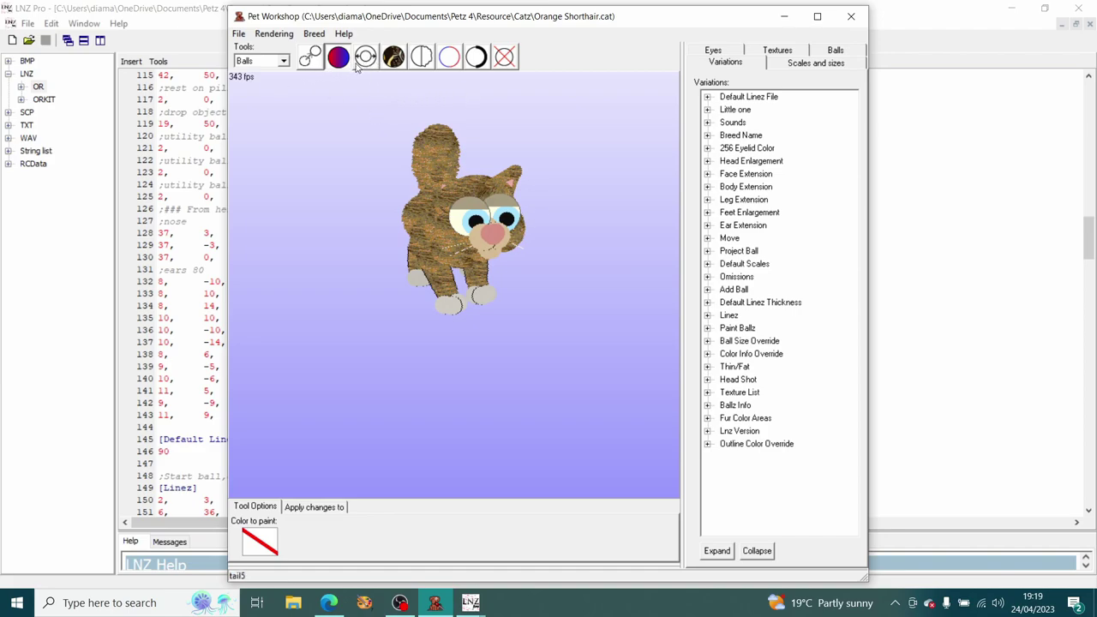
Add a new add-ball to the cat's head ball
{"action": "right_click", "coordinate": [486, 190]}
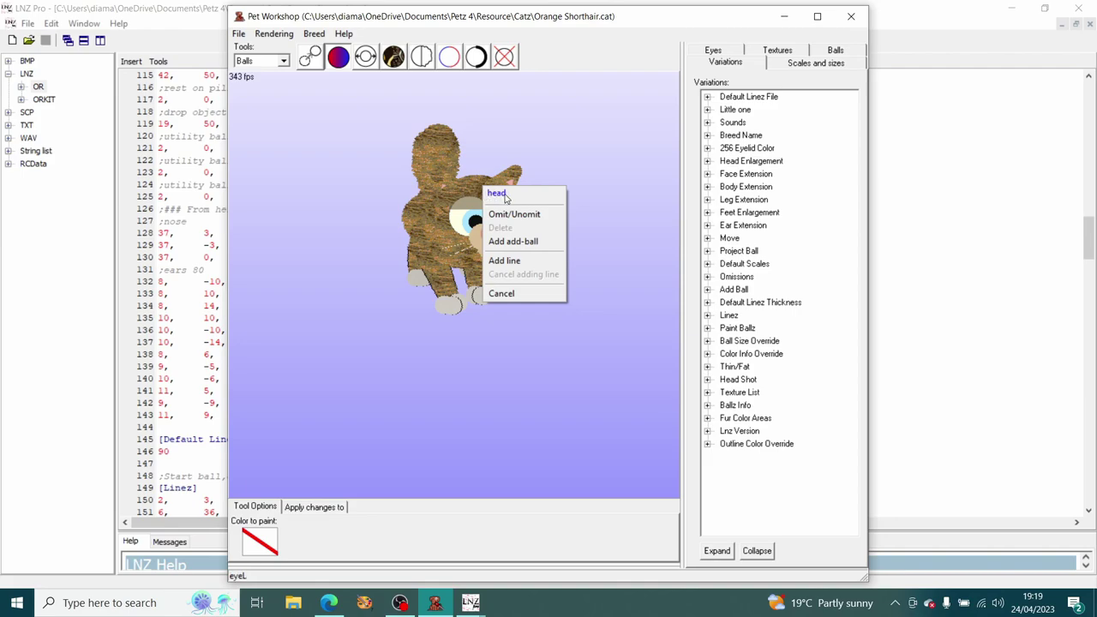
{"action": "left_click", "coordinate": [317, 356]}
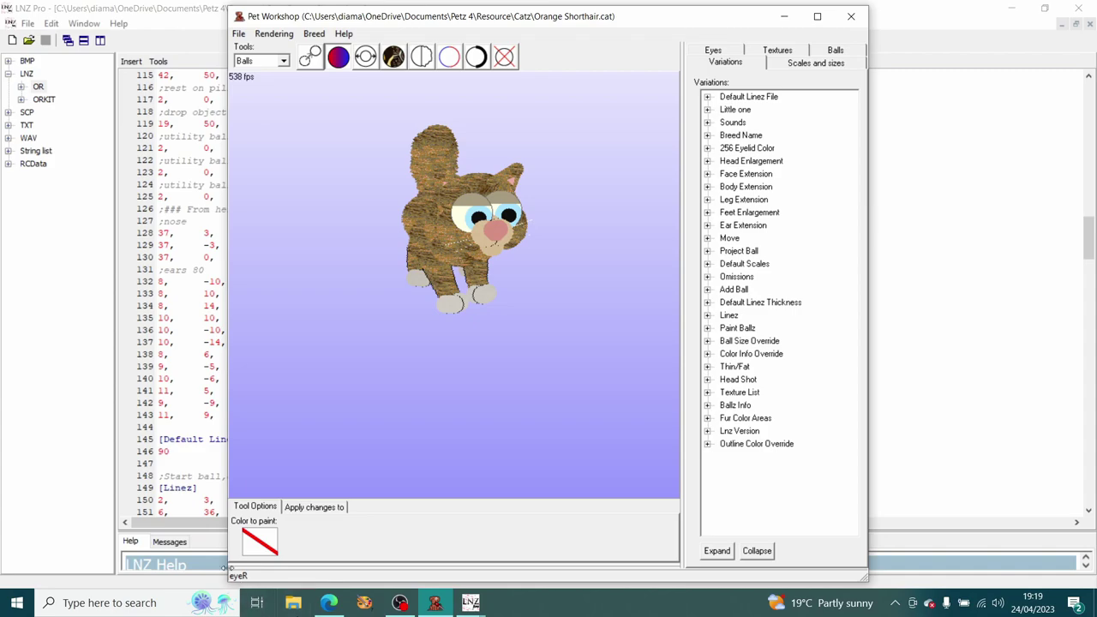
{"action": "right_click", "coordinate": [485, 190]}
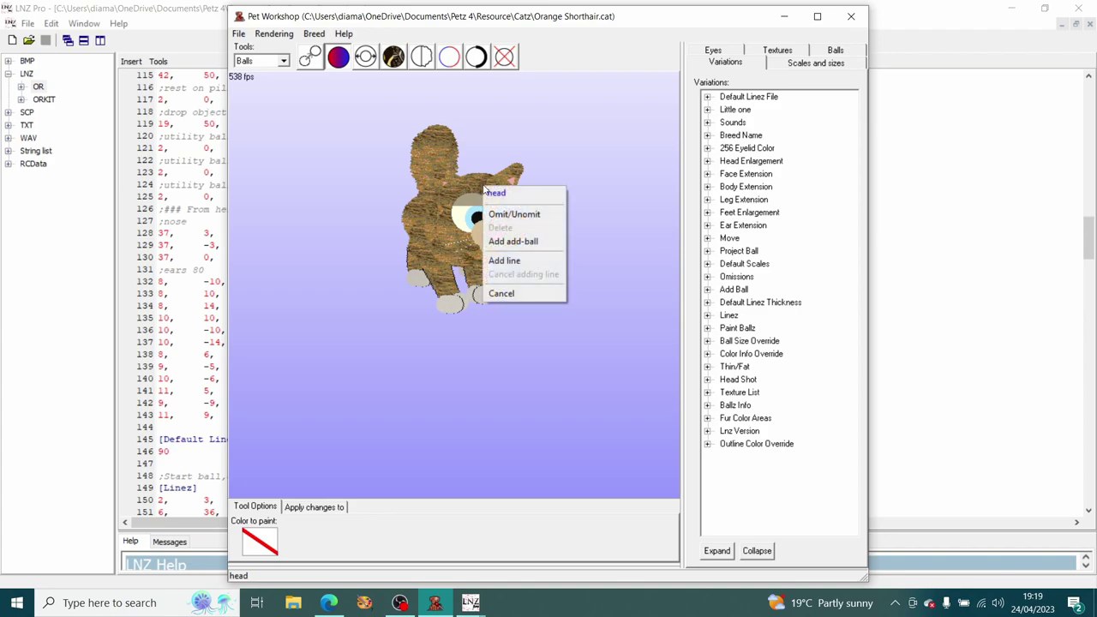
{"action": "left_click", "coordinate": [532, 245]}
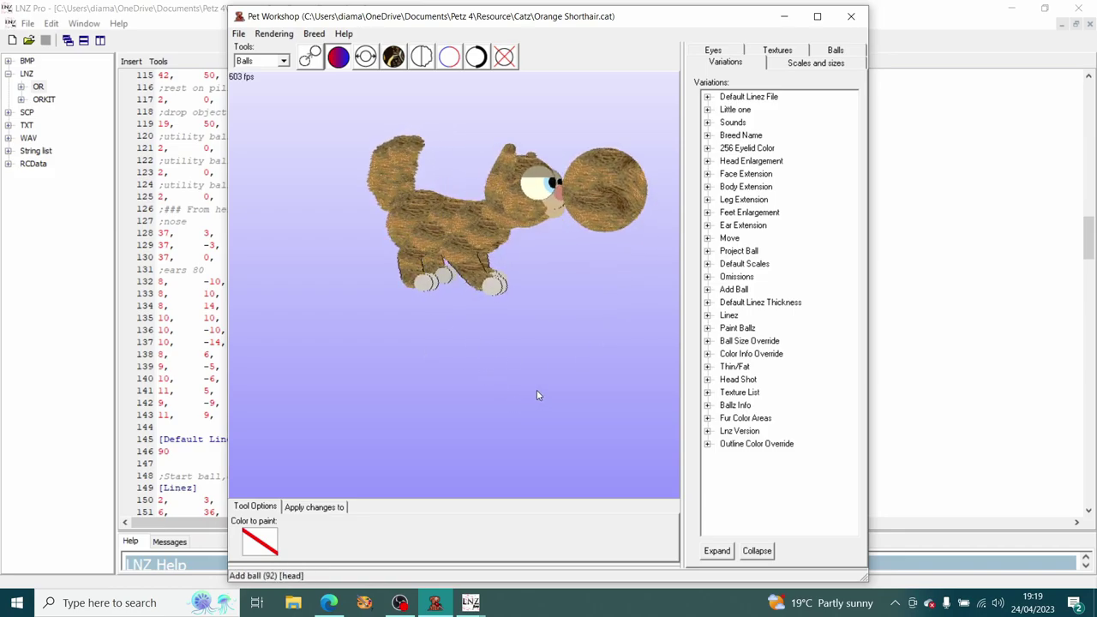
Shrink the new head addball repeatedly using a size decrease of 5
{"action": "key", "text": "s"}
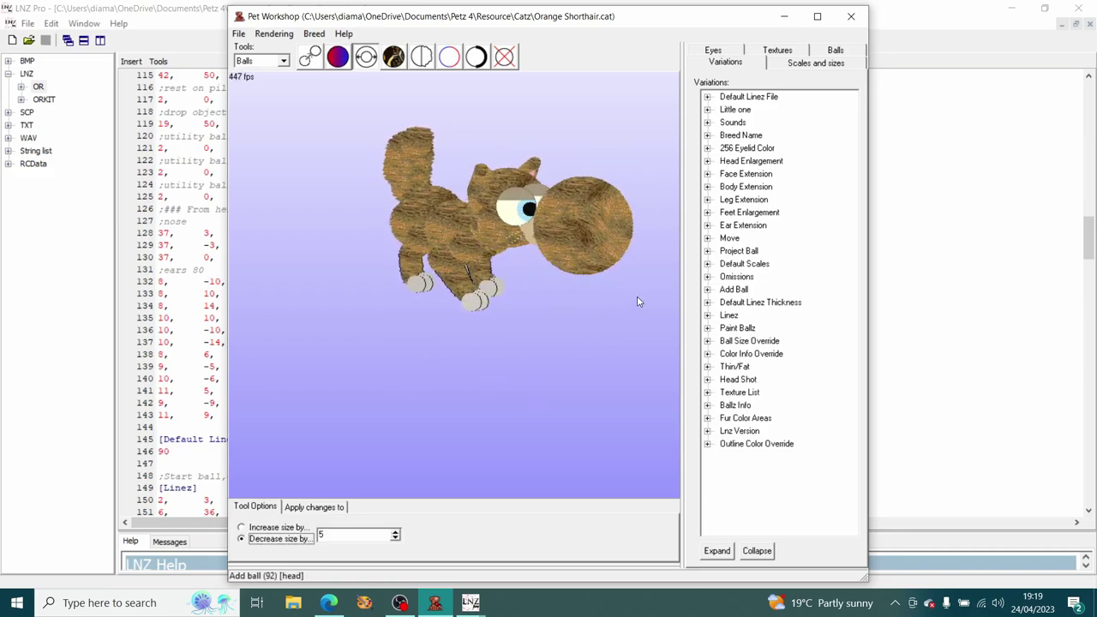
{"action": "left_click", "coordinate": [591, 233]}
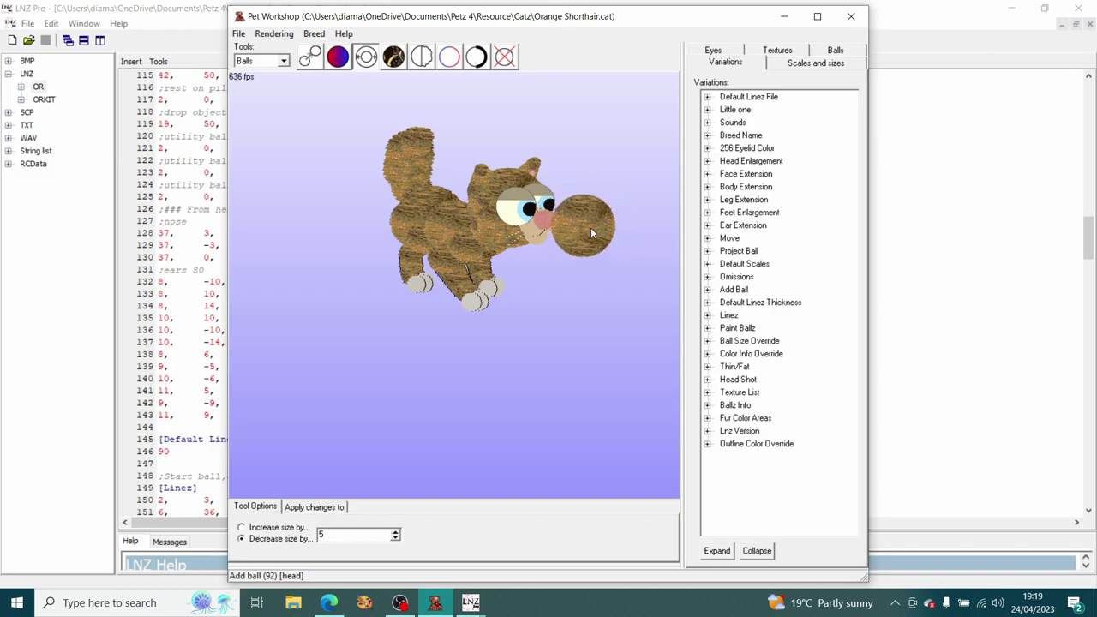
{"action": "left_click", "coordinate": [590, 226]}
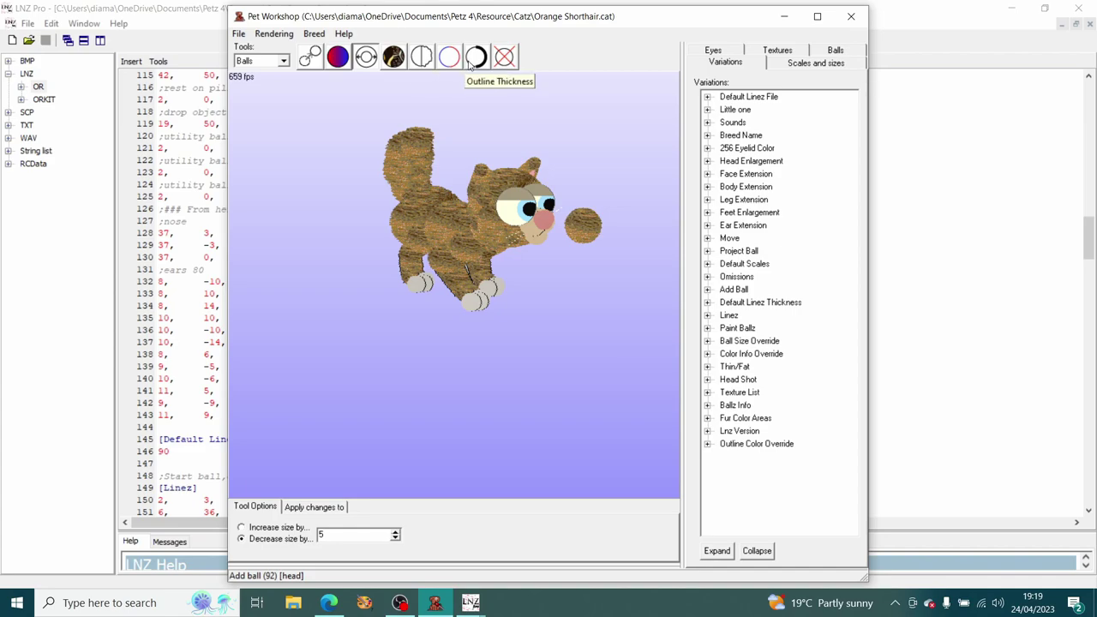
Apply the first \art\textures\hair6.bmp texture to the new head addball
{"action": "left_click", "coordinate": [393, 56]}
{"action": "left_click", "coordinate": [349, 534]}
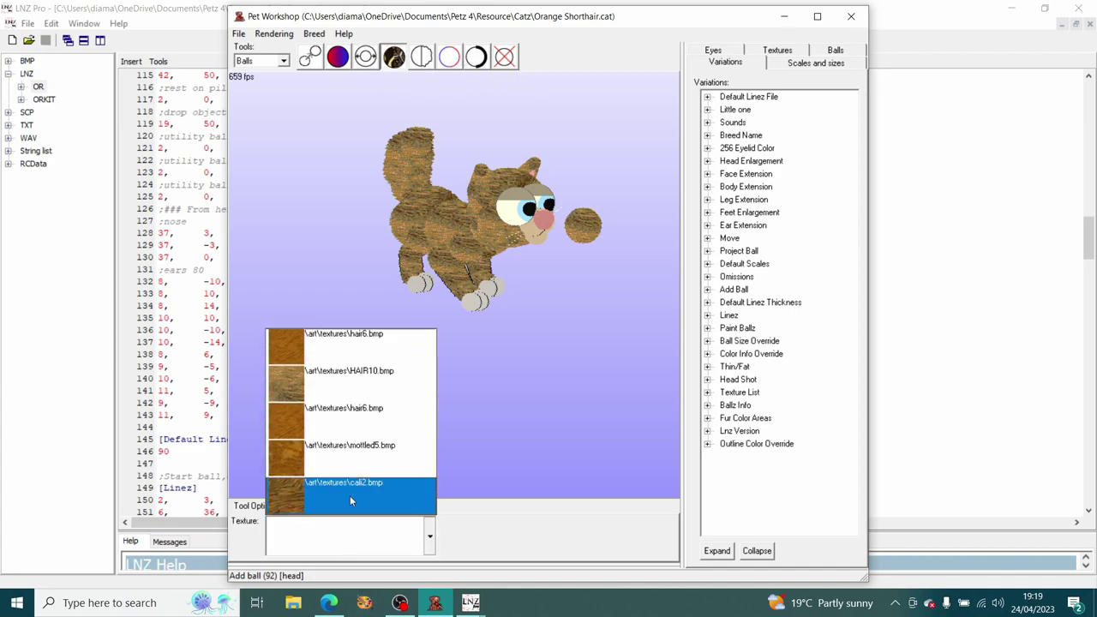
{"action": "left_click", "coordinate": [353, 334]}
{"action": "left_click", "coordinate": [580, 223]}
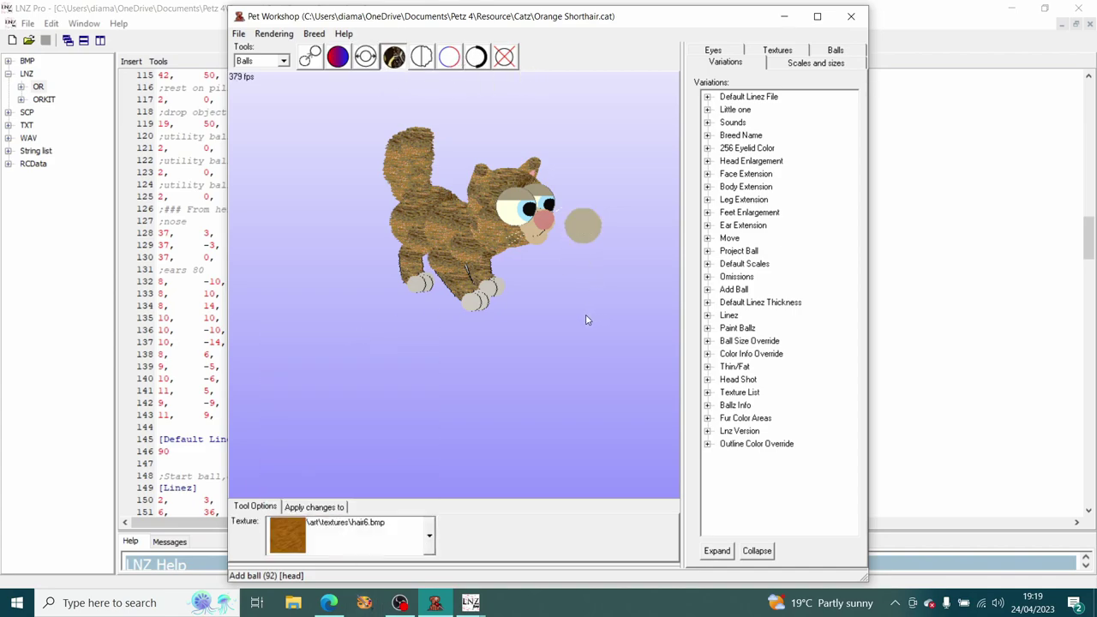
Paint the new head addball with colour 89 from the Colour Picker
{"action": "left_click", "coordinate": [339, 58]}
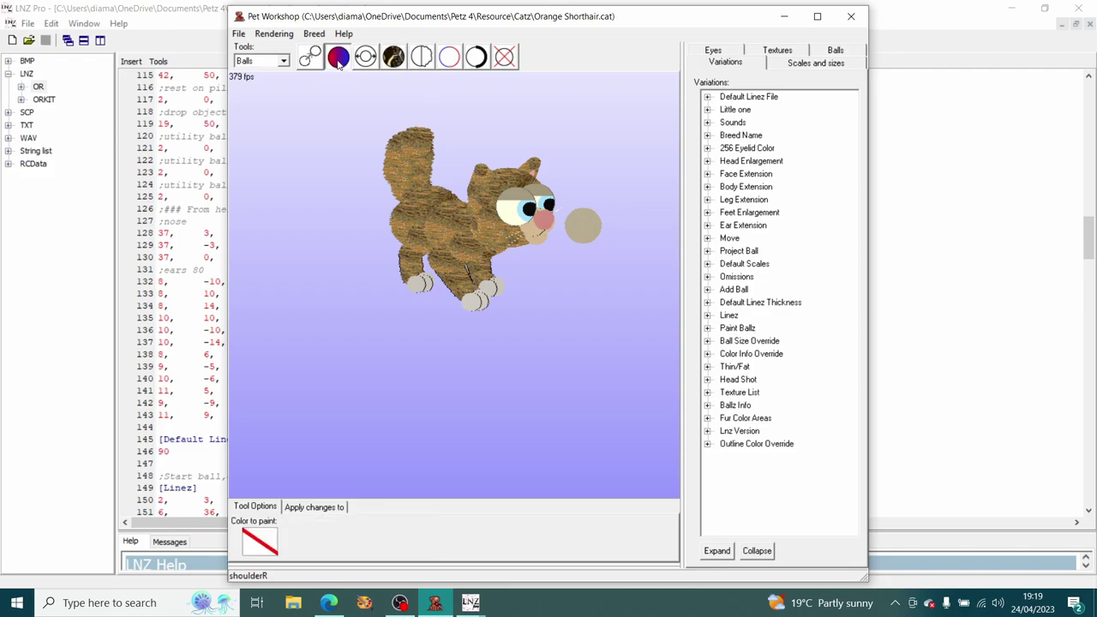
{"action": "left_click", "coordinate": [260, 539]}
{"action": "left_click", "coordinate": [579, 281]}
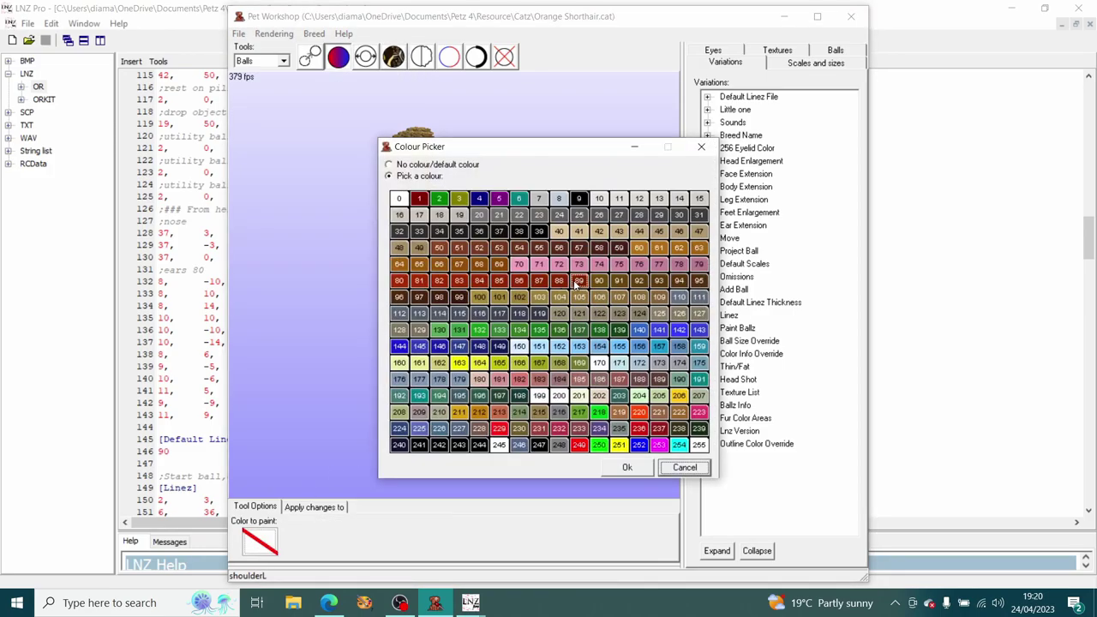
{"action": "left_click", "coordinate": [634, 472]}
{"action": "left_click", "coordinate": [583, 226]}
{"action": "mouse_move", "coordinate": [583, 226]}
{"action": "left_mouse_down"}
{"action": "mouse_move", "coordinate": [572, 322]}
{"action": "mouse_move", "coordinate": [596, 324]}
{"action": "left_mouse_up"}
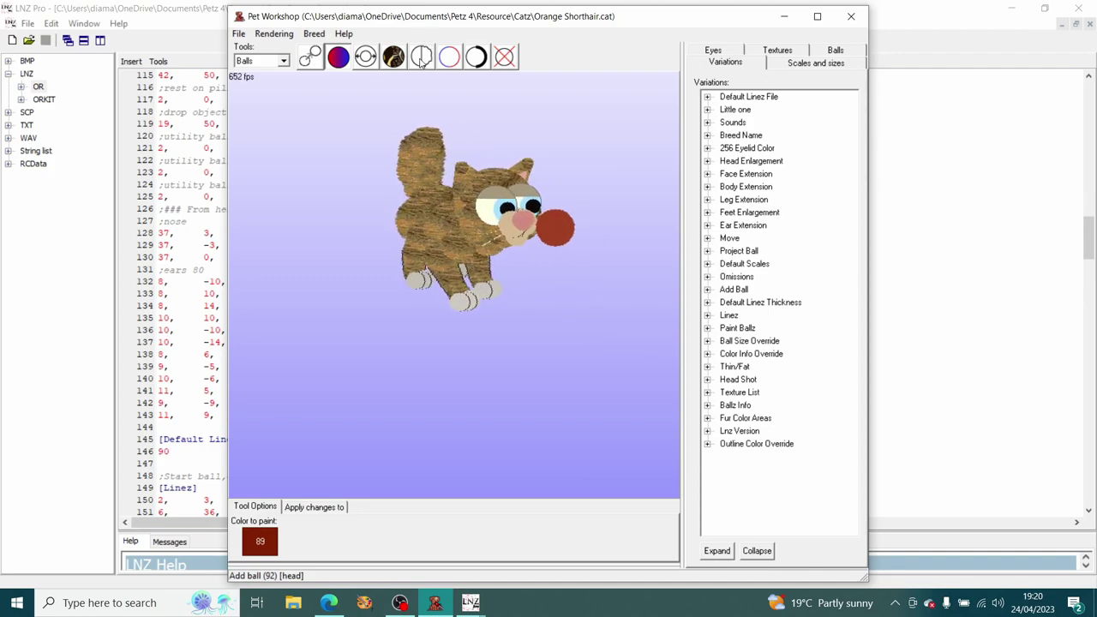
Set the fuzziness to 0 and apply it to the red head addball
{"action": "left_click", "coordinate": [421, 64]}
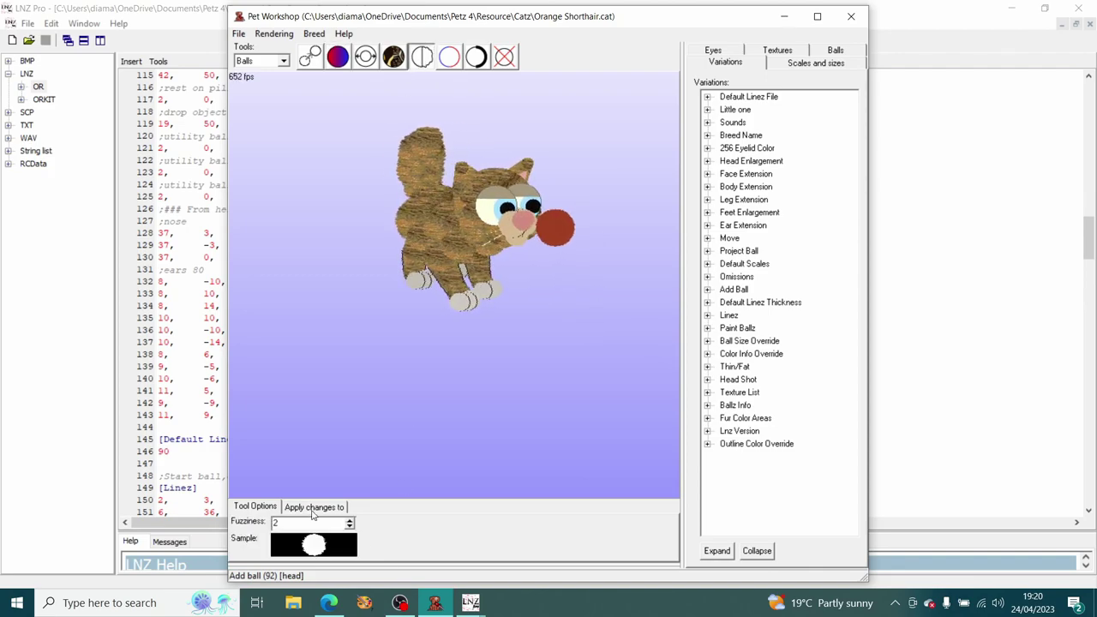
{"action": "left_click", "coordinate": [350, 528]}
{"action": "left_click", "coordinate": [349, 527]}
{"action": "left_click_drag", "start_coordinate": [553, 232], "coordinate": [450, 264]}
Shrink the red head addball further using a size decrease of 5
{"action": "left_click", "coordinate": [366, 57]}
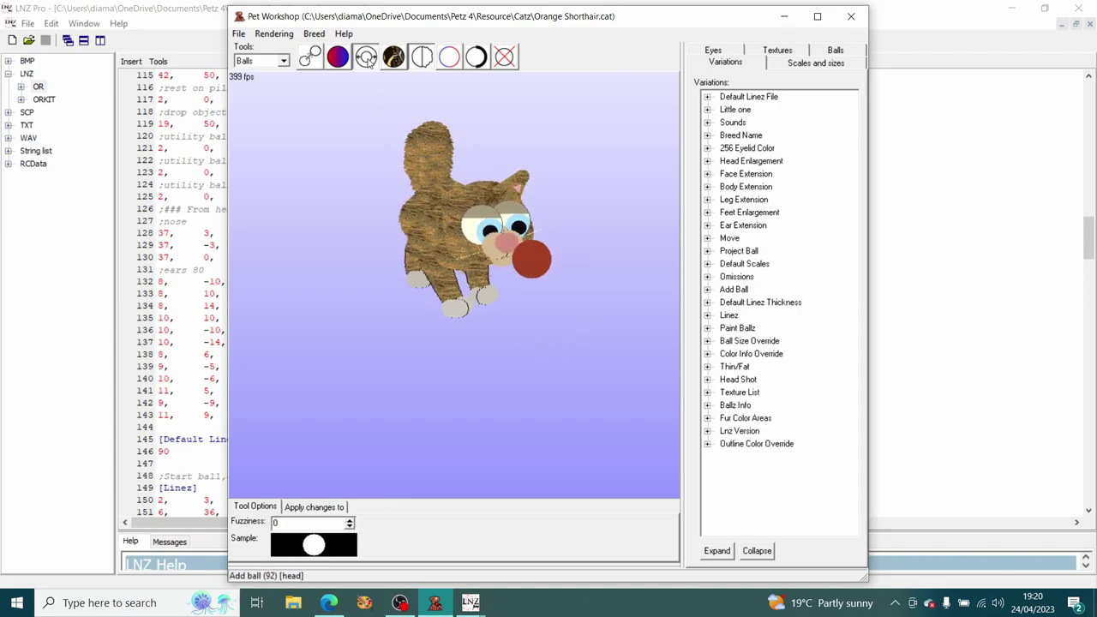
{"action": "left_click", "coordinate": [531, 266]}
{"action": "left_click", "coordinate": [538, 275]}
{"action": "left_click_drag", "start_coordinate": [538, 274], "coordinate": [592, 298]}
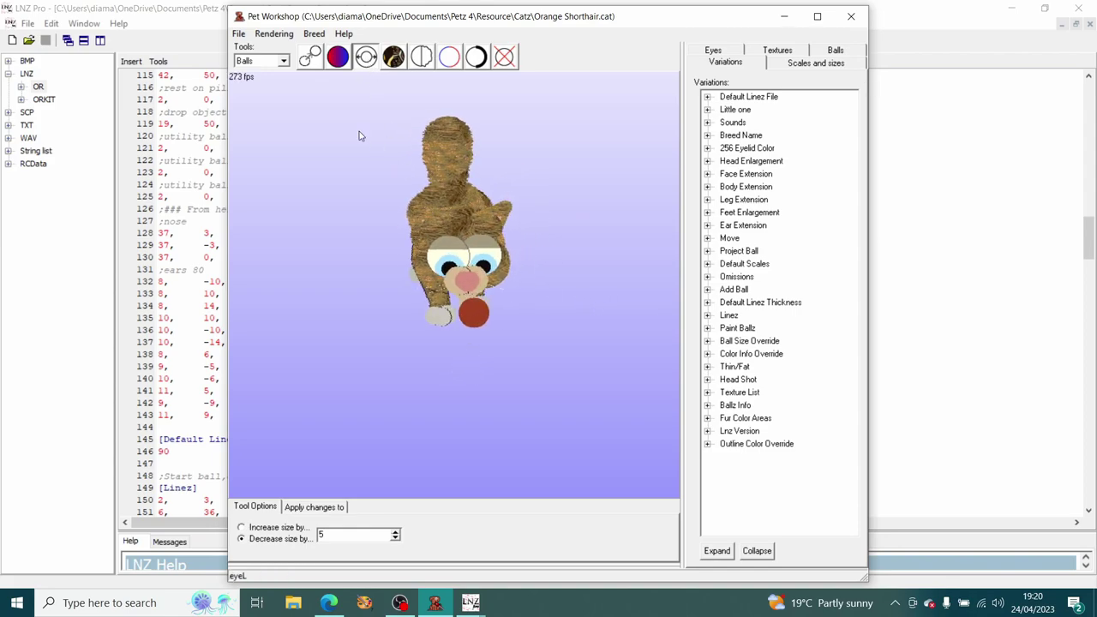
Move the red addball from in front of the nose onto the top of the head, between the ears
{"action": "left_click", "coordinate": [310, 56]}
{"action": "left_click_drag", "start_coordinate": [541, 262], "coordinate": [556, 337]}
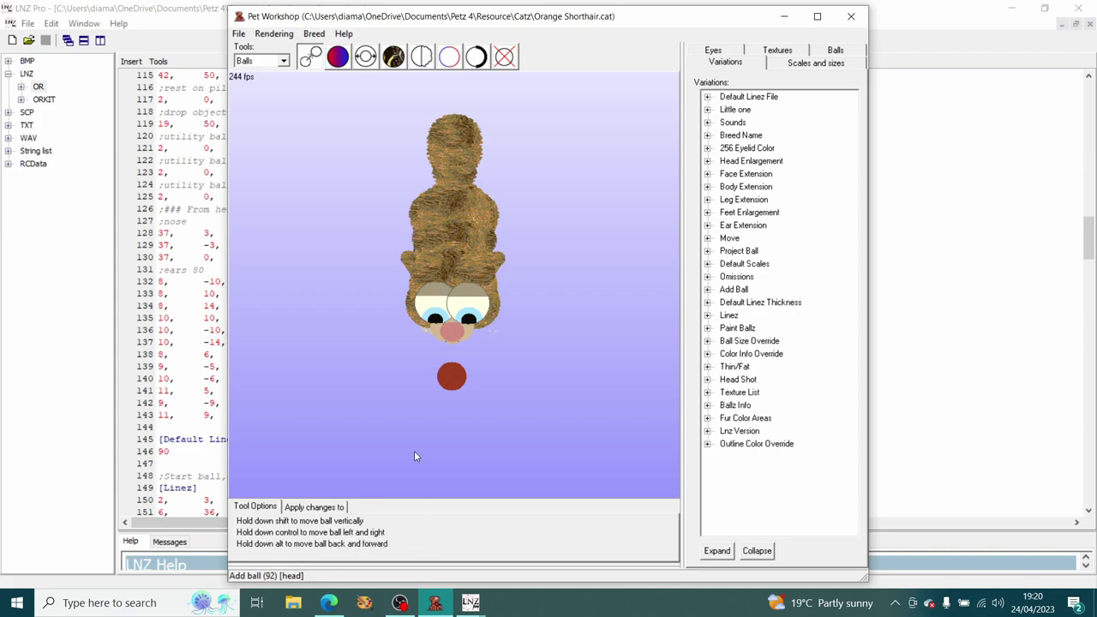
{"action": "left_click", "coordinate": [471, 374]}
{"action": "mouse_move", "coordinate": [475, 384]}
{"action": "left_mouse_down"}
{"action": "mouse_move", "coordinate": [479, 333]}
{"action": "mouse_move", "coordinate": [493, 323]}
{"action": "mouse_move", "coordinate": [491, 373]}
{"action": "left_mouse_up"}
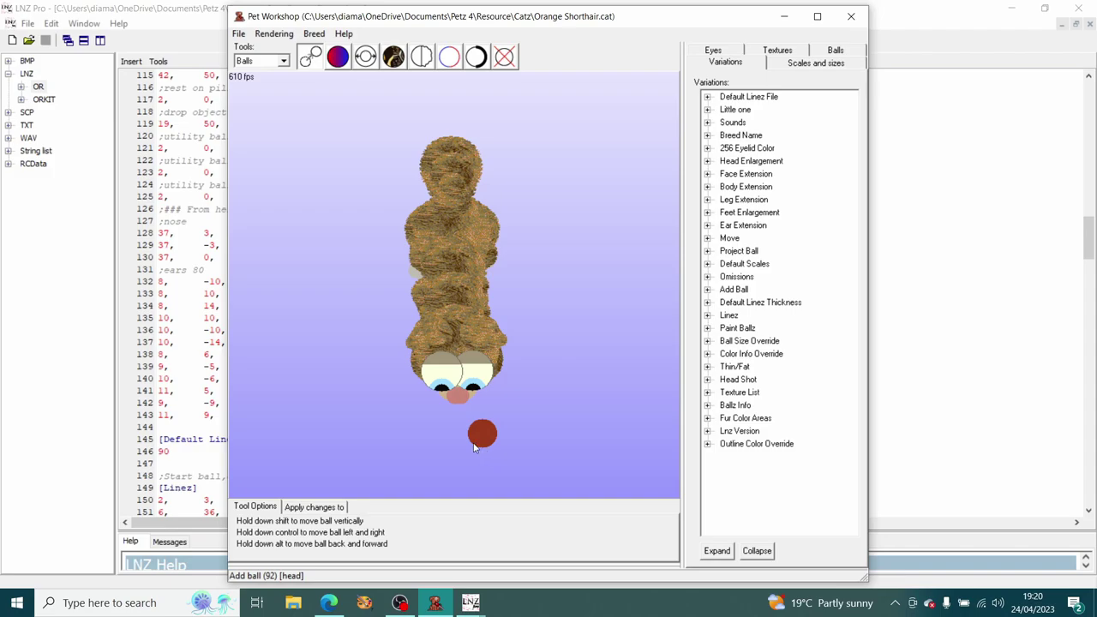
{"action": "left_click_drag", "start_coordinate": [482, 438], "coordinate": [469, 352]}
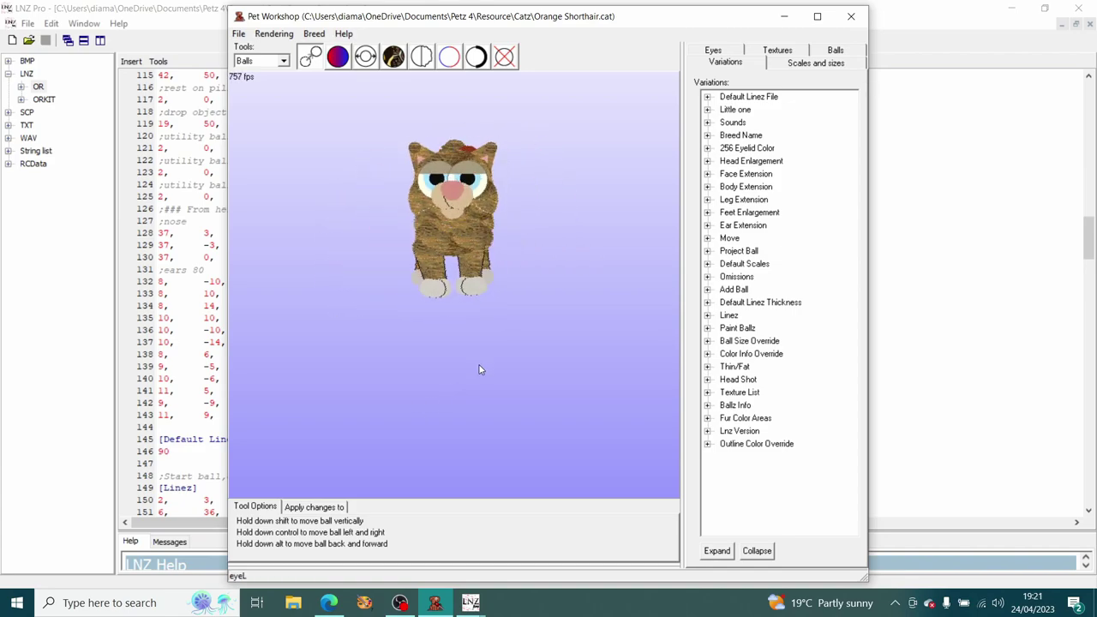
Add a further add-ball to the head ball and delete that large textured ball again
{"action": "right_click", "coordinate": [452, 184]}
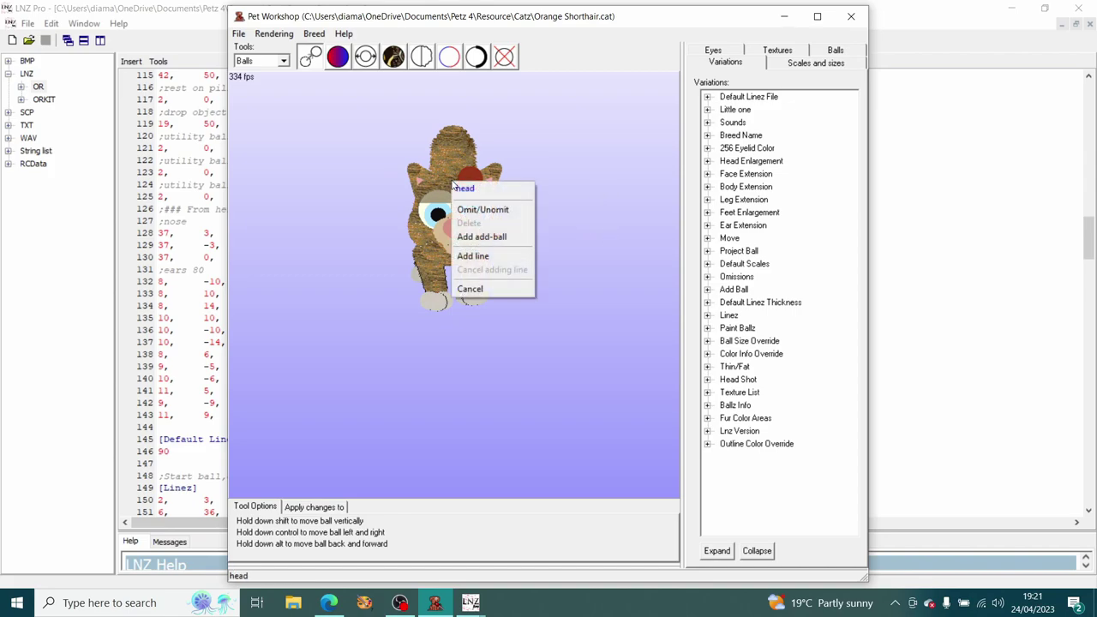
{"action": "left_click", "coordinate": [488, 237]}
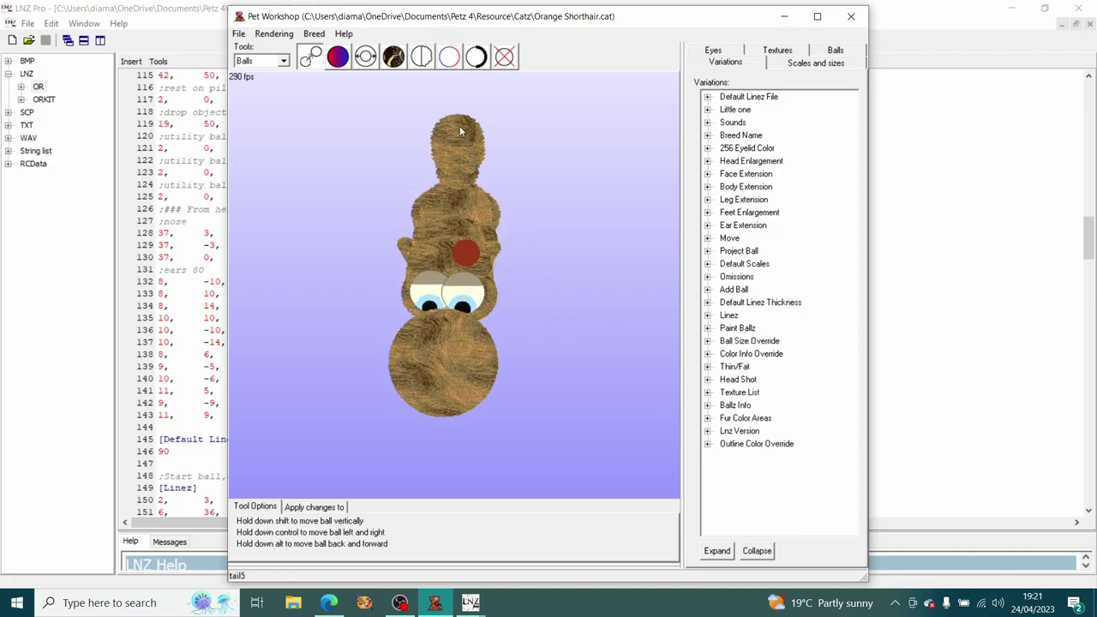
{"action": "mouse_move", "coordinate": [482, 238]}
{"action": "left_mouse_down"}
{"action": "mouse_move", "coordinate": [583, 294]}
{"action": "mouse_move", "coordinate": [583, 277]}
{"action": "mouse_move", "coordinate": [486, 247]}
{"action": "left_mouse_up"}
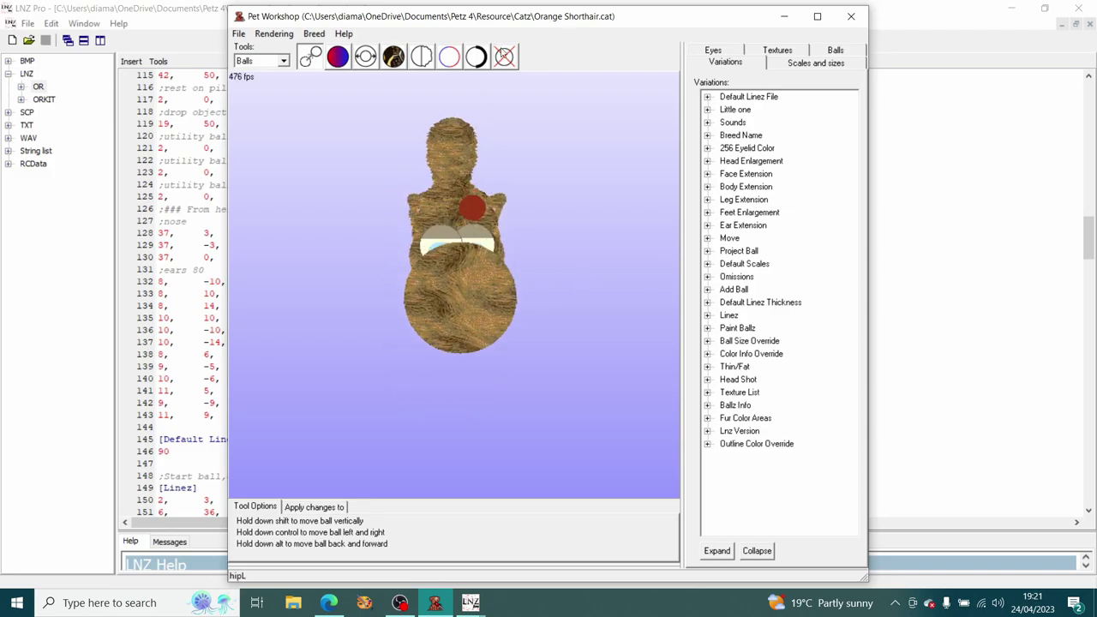
{"action": "left_click", "coordinate": [504, 55]}
{"action": "left_click", "coordinate": [305, 548]}
{"action": "left_click", "coordinate": [437, 330]}
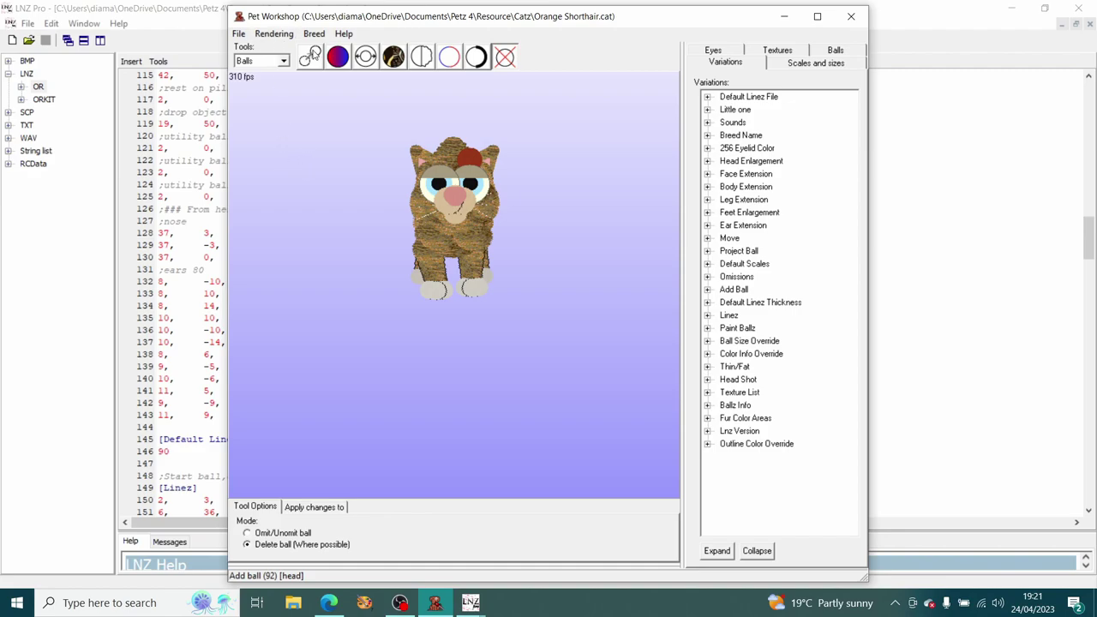
Add an add-ball based on red addball 92, make it slightly smaller and place it just above that ball
{"action": "left_click", "coordinate": [311, 56]}
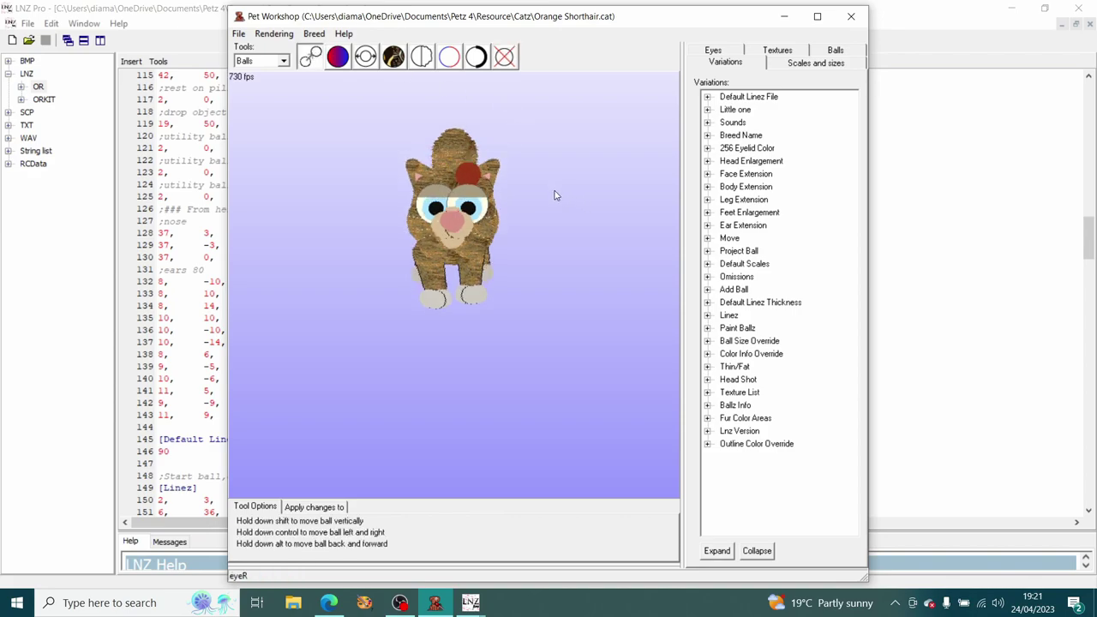
{"action": "right_click", "coordinate": [468, 174]}
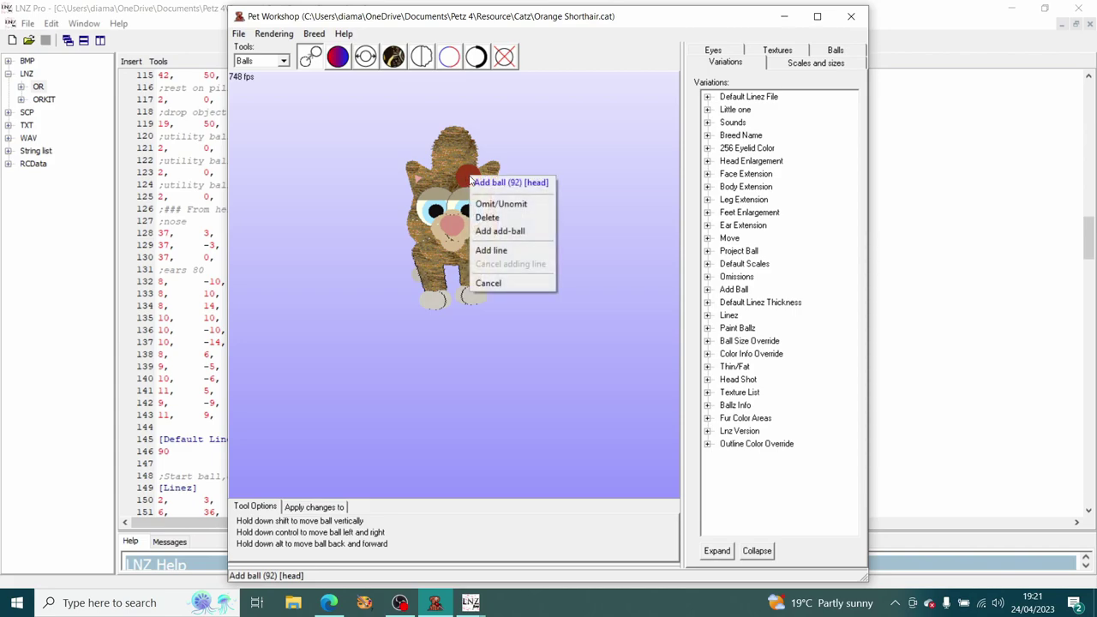
{"action": "left_click", "coordinate": [527, 235]}
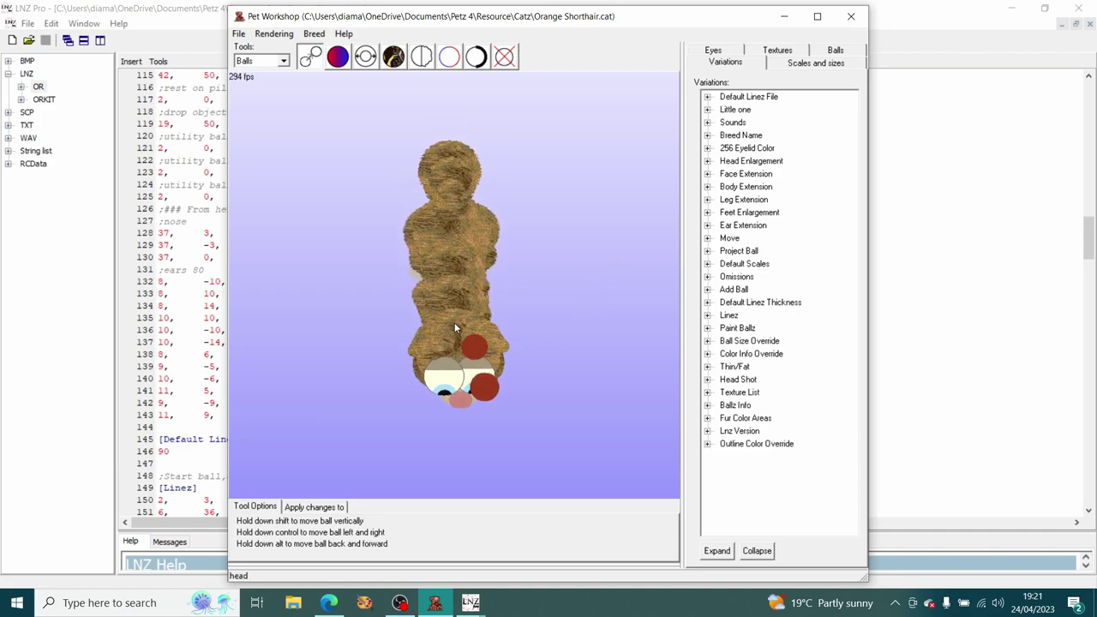
{"action": "left_click_drag", "start_coordinate": [494, 392], "coordinate": [487, 357]}
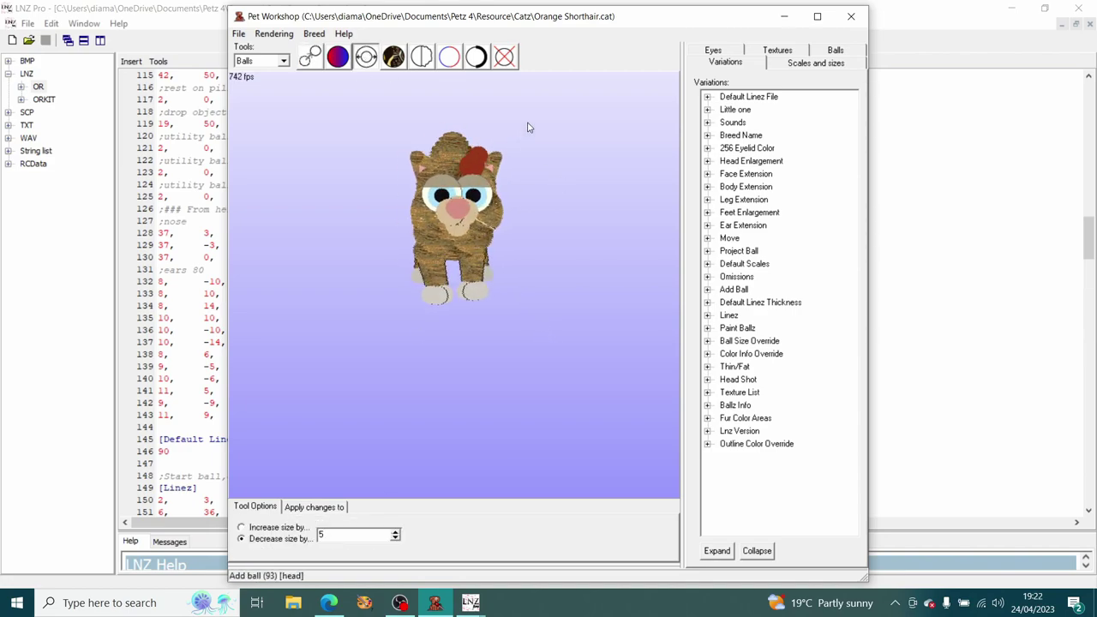
Extend the red tuft with further, progressively smaller add-balls, each based on the previous one and stacked above it
{"action": "right_click", "coordinate": [469, 148]}
{"action": "left_click", "coordinate": [504, 196]}
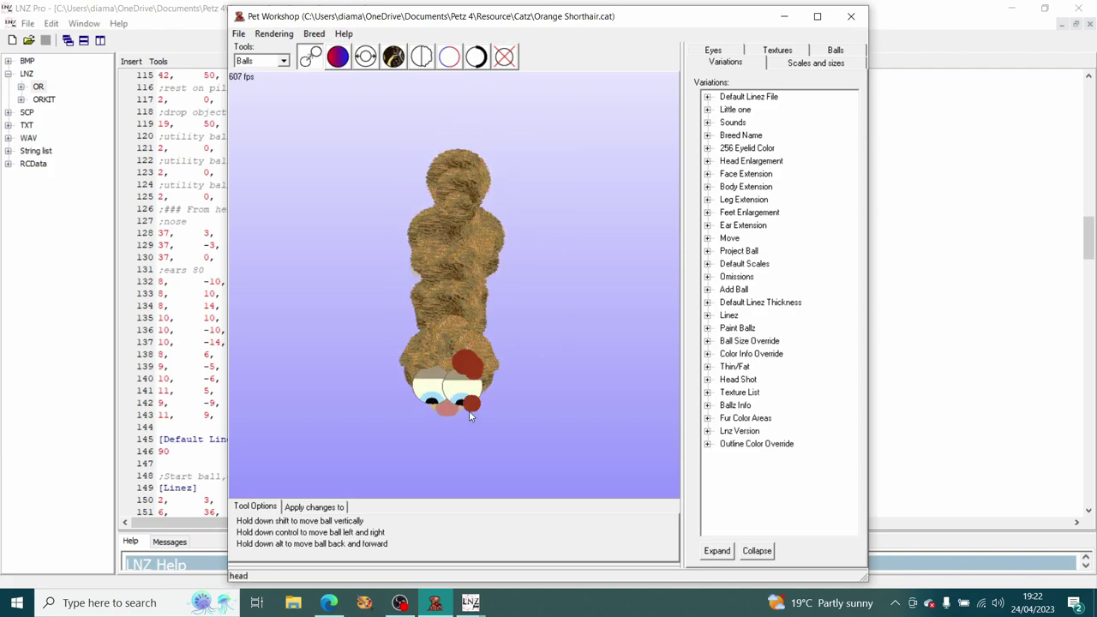
{"action": "left_click_drag", "start_coordinate": [471, 136], "coordinate": [491, 148]}
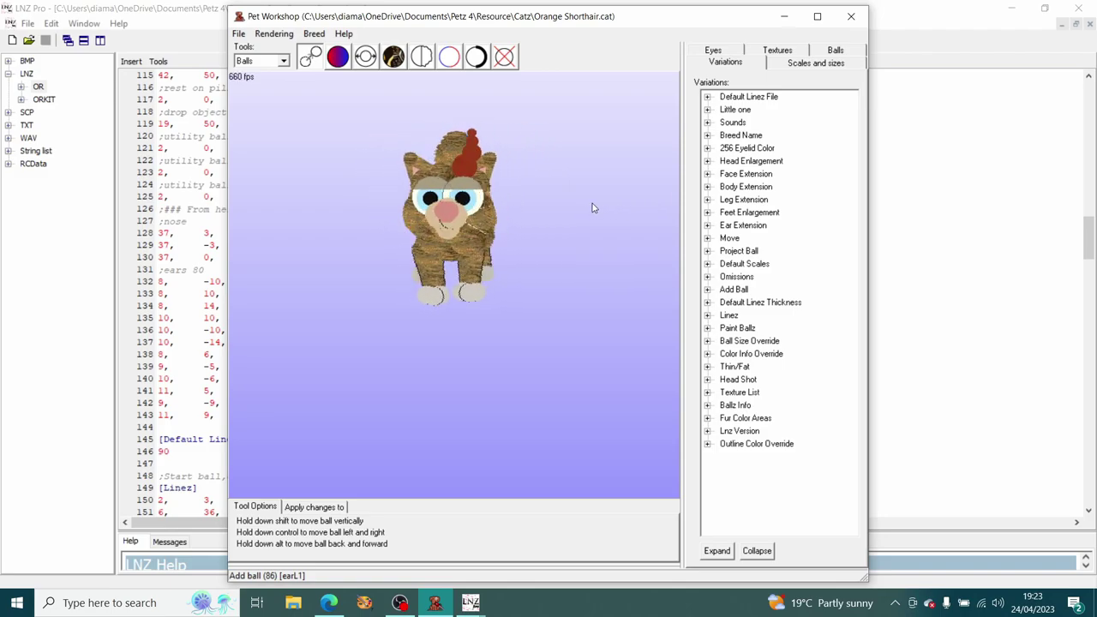
Save the cat in Pet Workshop, switch to LNZ Pro and reload the recent Orange Shorthair.cat
{"action": "left_click", "coordinate": [238, 33]}
{"action": "left_click", "coordinate": [253, 78]}
{"action": "left_click", "coordinate": [171, 40]}
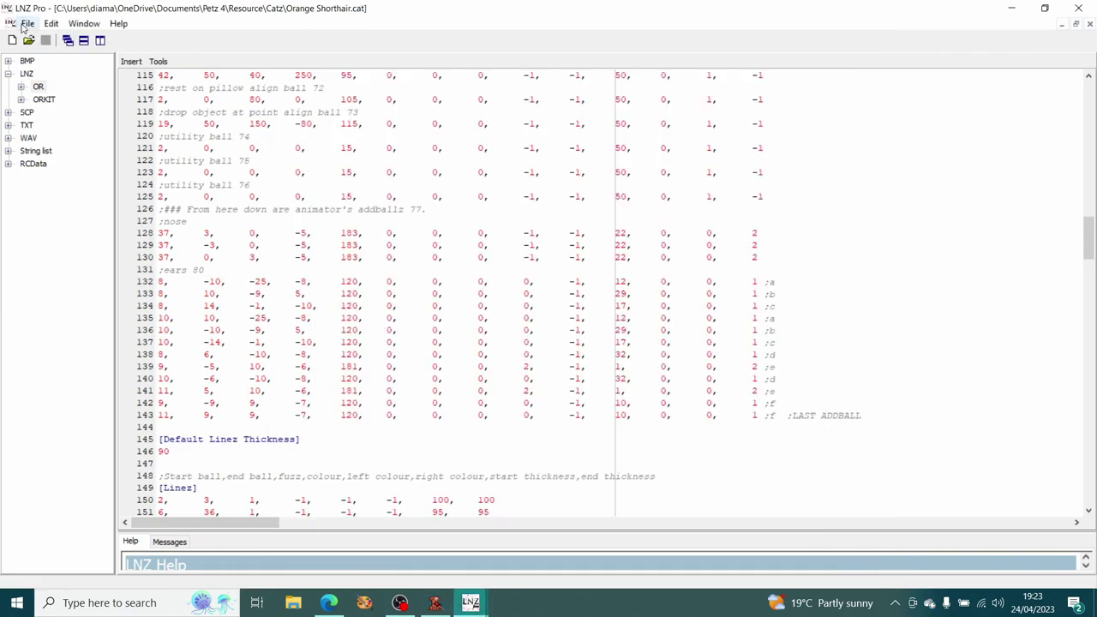
{"action": "left_click", "coordinate": [27, 23]}
{"action": "mouse_move", "coordinate": [86, 96]}
{"action": "left_click", "coordinate": [150, 93]}
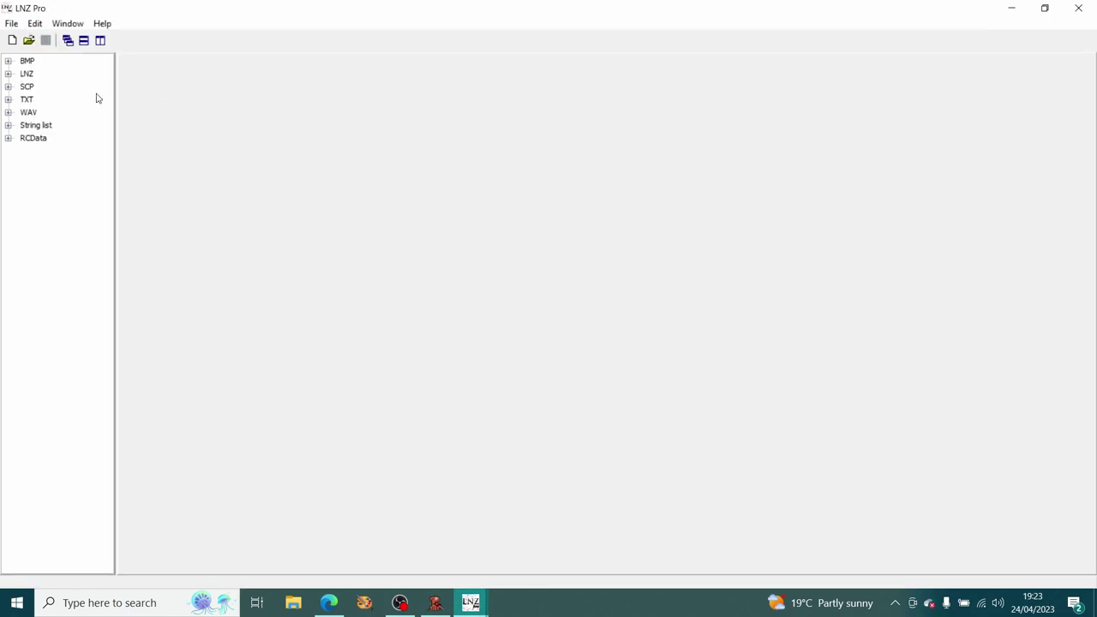
Open the OR LNZ data and examine the new addball rows below the LAST ADDBALL comment, selecting lines 145 to 147
{"action": "left_click", "coordinate": [8, 74]}
{"action": "left_click", "coordinate": [38, 87]}
{"action": "scroll", "coordinate": [488, 249], "scroll_direction": "down", "scroll_amount": 5}
{"action": "scroll", "coordinate": [488, 249], "scroll_direction": "down", "scroll_amount": 20}
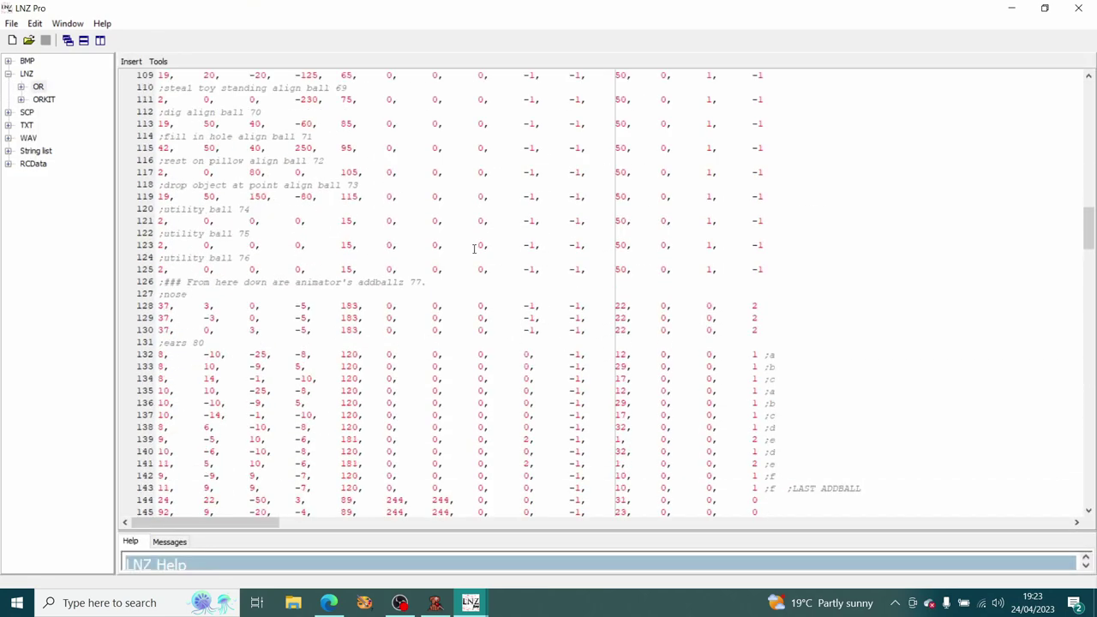
{"action": "left_click_drag", "start_coordinate": [779, 354], "coordinate": [151, 327]}
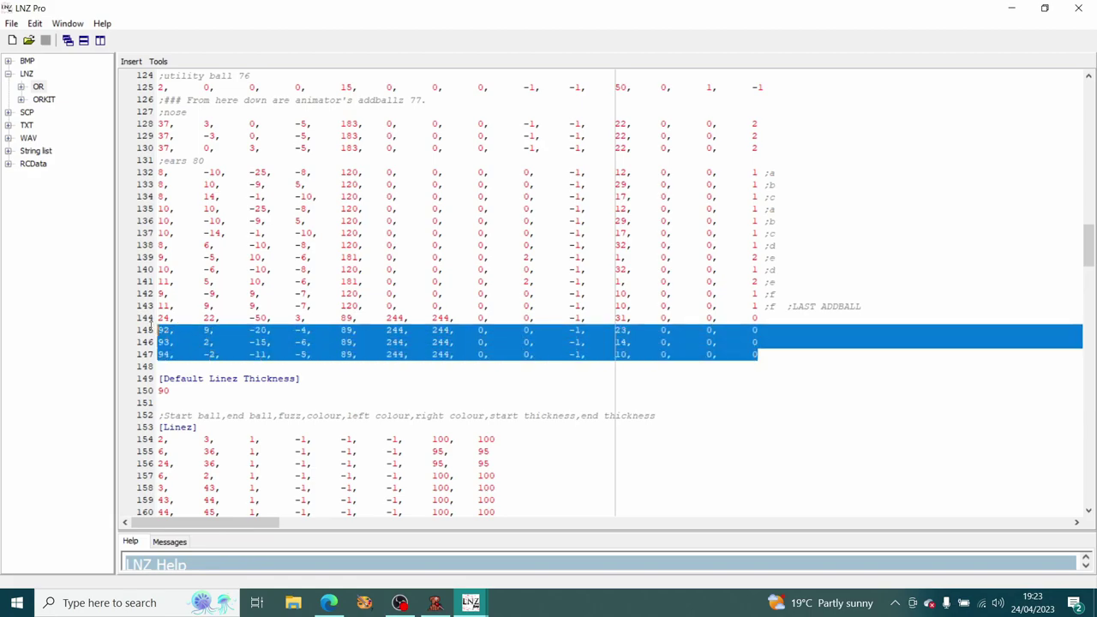
Insert the comment line ";left devil horn" above the first custom addball row, whose base ball is 24
{"action": "left_click", "coordinate": [490, 320]}
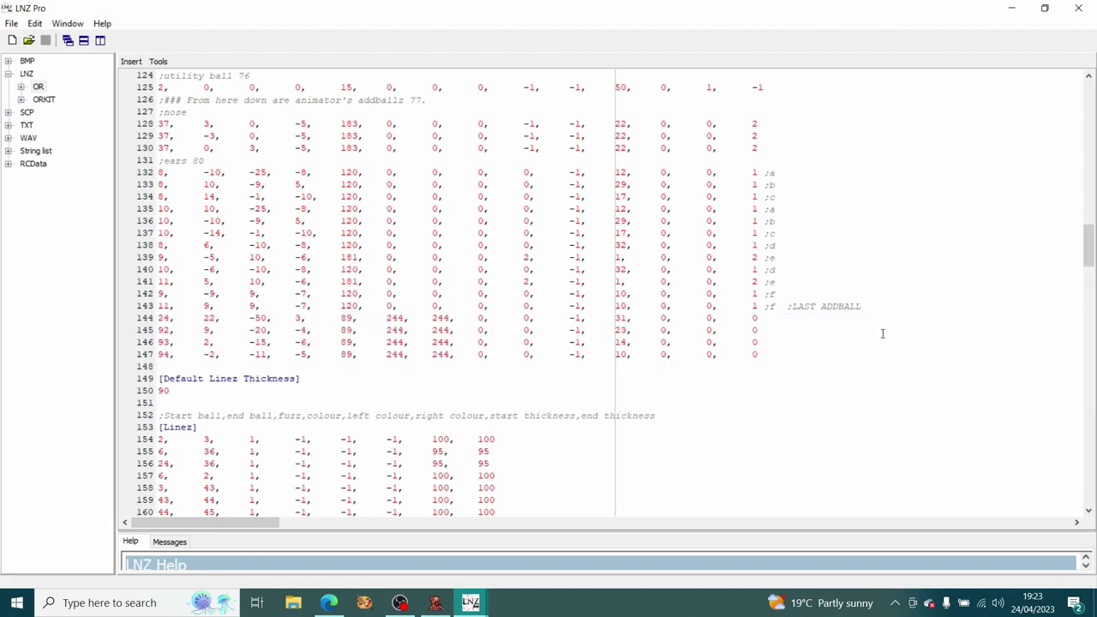
{"action": "key", "text": "Return"}
{"action": "type", "text": ";le"}
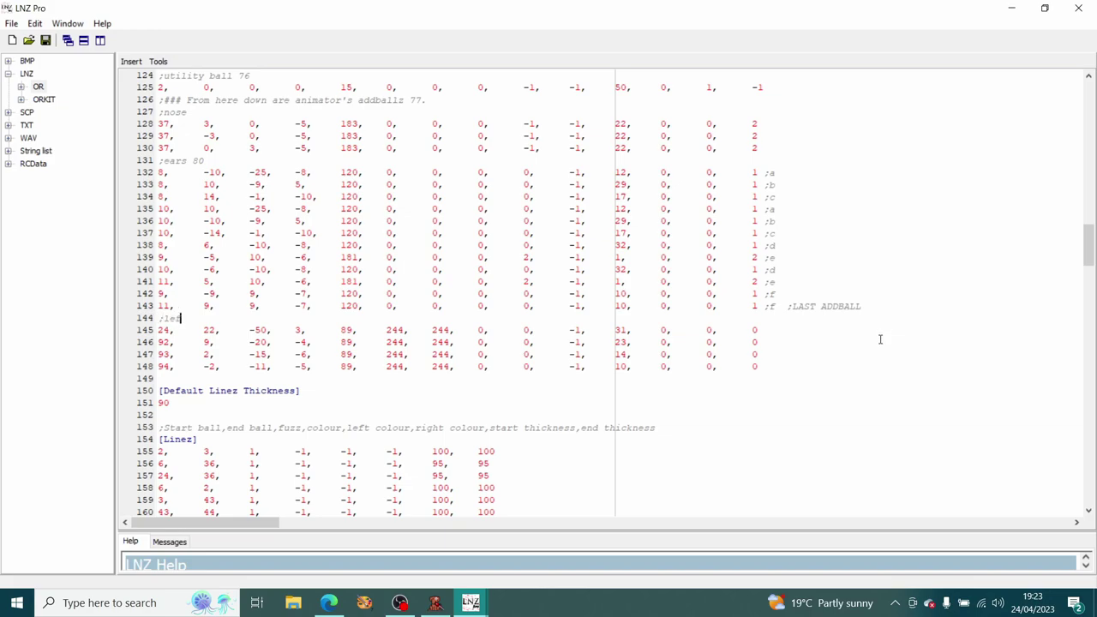
{"action": "type", "text": "ft devil horn"}
Append "#91" to the LAST ADDBALL comment on the final original ear row
{"action": "key", "text": "Down"}
{"action": "key", "text": "Down"}
{"action": "key", "text": "Down"}
{"action": "key", "text": "Down"}
{"action": "left_click", "coordinate": [214, 160]}
{"action": "left_click", "coordinate": [881, 305]}
{"action": "type", "text": "#91"}
Count down the ear addball rows and label the first left devil horn row ";92"
{"action": "left_click", "coordinate": [762, 172]}
{"action": "key", "text": "Down"}
{"action": "key", "text": "Down"}
{"action": "key", "text": "Down"}
{"action": "key", "text": "Down"}
{"action": "key", "text": "Down"}
{"action": "key", "text": "Down"}
{"action": "key", "text": "Down"}
{"action": "key", "text": "Down"}
{"action": "key", "text": "Down"}
{"action": "double_click", "coordinate": [163, 330]}
{"action": "left_click", "coordinate": [769, 330]}
{"action": "type", "text": ";92"}
Look up base ball 24 in the Ball Numbers list of the Pet editing manual, then return to the LNZ data
{"action": "double_click", "coordinate": [166, 331]}
{"action": "left_click", "coordinate": [172, 330]}
{"action": "left_click_drag", "start_coordinate": [171, 331], "coordinate": [157, 331]}
{"action": "left_click", "coordinate": [168, 331]}
{"action": "mouse_move", "coordinate": [469, 604]}
{"action": "left_click", "coordinate": [549, 540]}
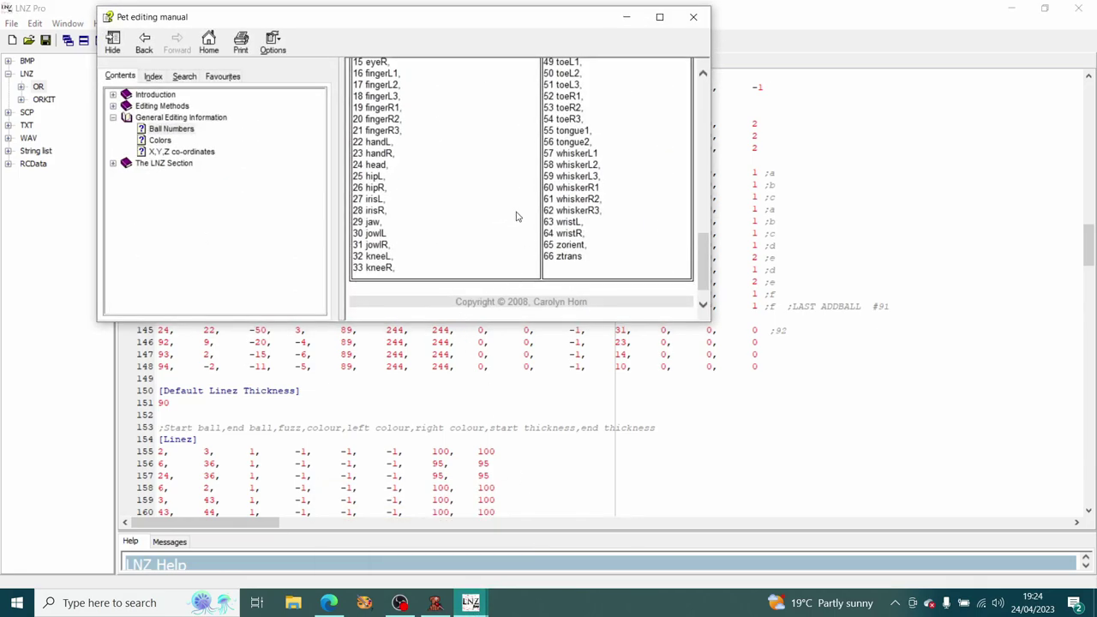
{"action": "scroll", "coordinate": [520, 216], "scroll_direction": "up", "scroll_amount": 5}
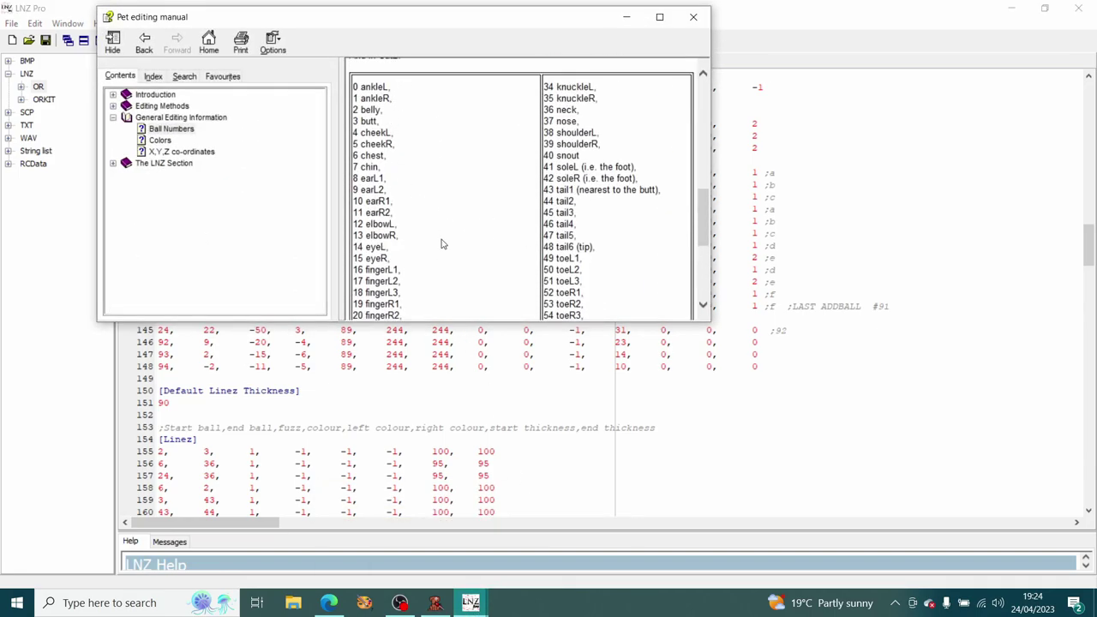
{"action": "scroll", "coordinate": [443, 241], "scroll_direction": "down", "scroll_amount": 5}
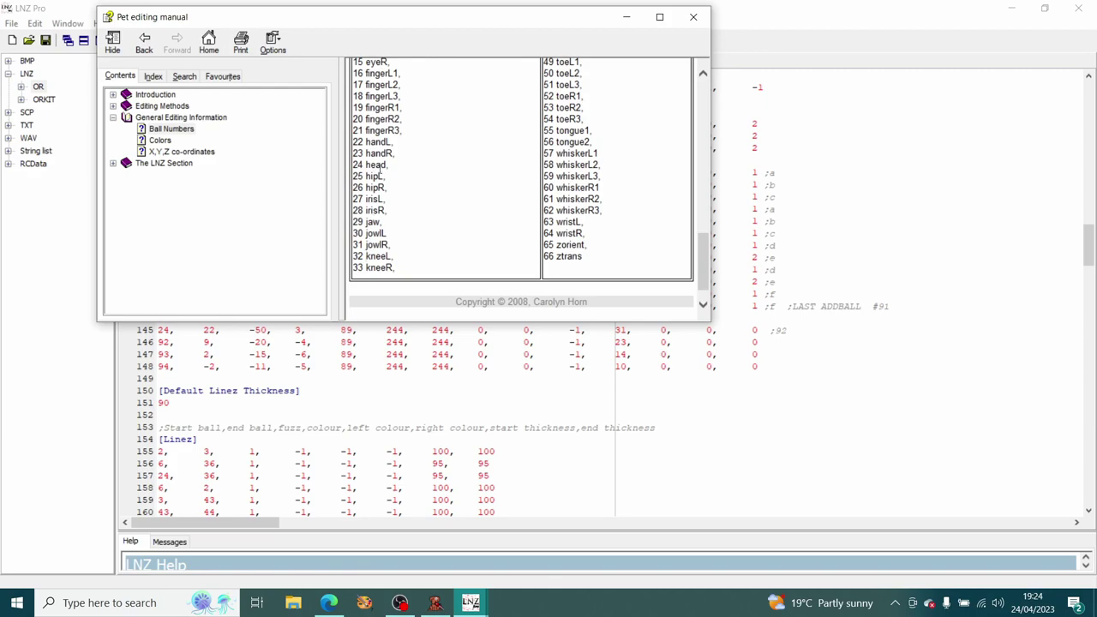
{"action": "left_click_drag", "start_coordinate": [394, 166], "coordinate": [353, 166]}
{"action": "left_click", "coordinate": [477, 208]}
{"action": "left_click", "coordinate": [628, 19]}
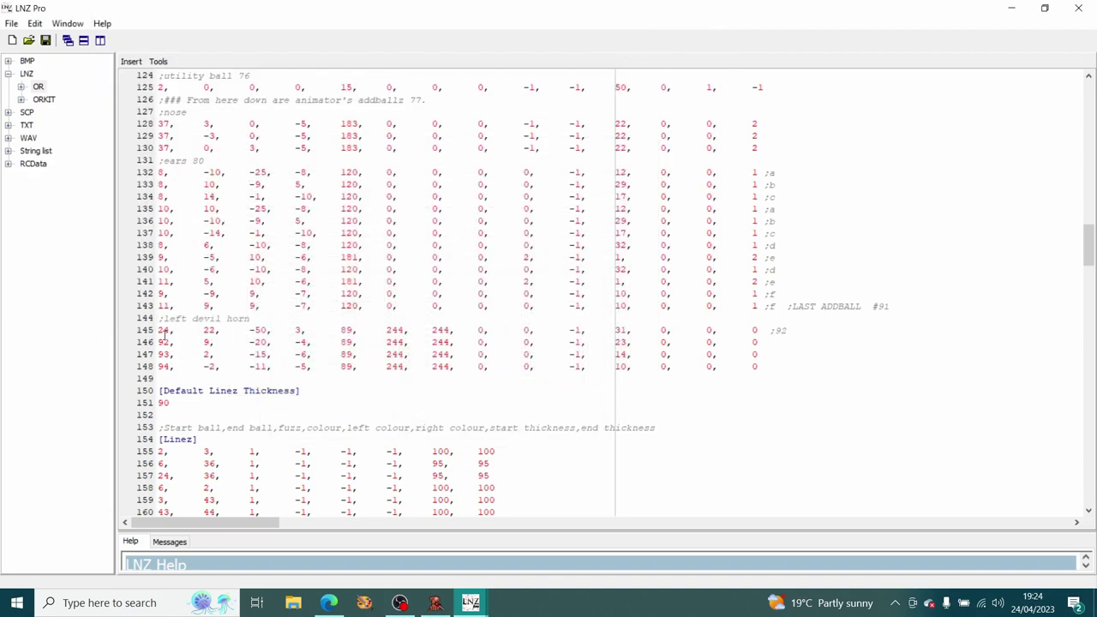
Label the second left devil horn row, the one based on ball 92, with the comment ";93"
{"action": "left_click_drag", "start_coordinate": [157, 330], "coordinate": [793, 330]}
{"action": "left_click", "coordinate": [794, 330]}
{"action": "left_click", "coordinate": [787, 331]}
{"action": "key", "text": "BackSpace"}
{"action": "type", "text": "2"}
{"action": "double_click", "coordinate": [171, 342]}
{"action": "left_click", "coordinate": [166, 343]}
{"action": "key", "text": "End"}
{"action": "type", "text": ";93"}
Label the third and fourth left devil horn rows ";94" and ";95"
{"action": "left_click_drag", "start_coordinate": [159, 354], "coordinate": [171, 354]}
{"action": "left_click", "coordinate": [184, 353]}
{"action": "key", "text": "End"}
{"action": "type", "text": ";94"}
{"action": "key", "text": "Left"}
{"action": "key", "text": "Left"}
{"action": "key", "text": "Left"}
{"action": "key", "text": "Left"}
{"action": "key", "text": "BackSpace"}
{"action": "type", "text": "95"}
Duplicate the left devil horn comment and its four addball rows directly below the original block
{"action": "left_click", "coordinate": [820, 391]}
{"action": "double_click", "coordinate": [162, 330]}
{"action": "left_click", "coordinate": [215, 343]}
{"action": "double_click", "coordinate": [166, 330]}
{"action": "left_click", "coordinate": [166, 330]}
{"action": "left_click_drag", "start_coordinate": [806, 366], "coordinate": [133, 318]}
{"action": "key", "text": "ctrl+c"}
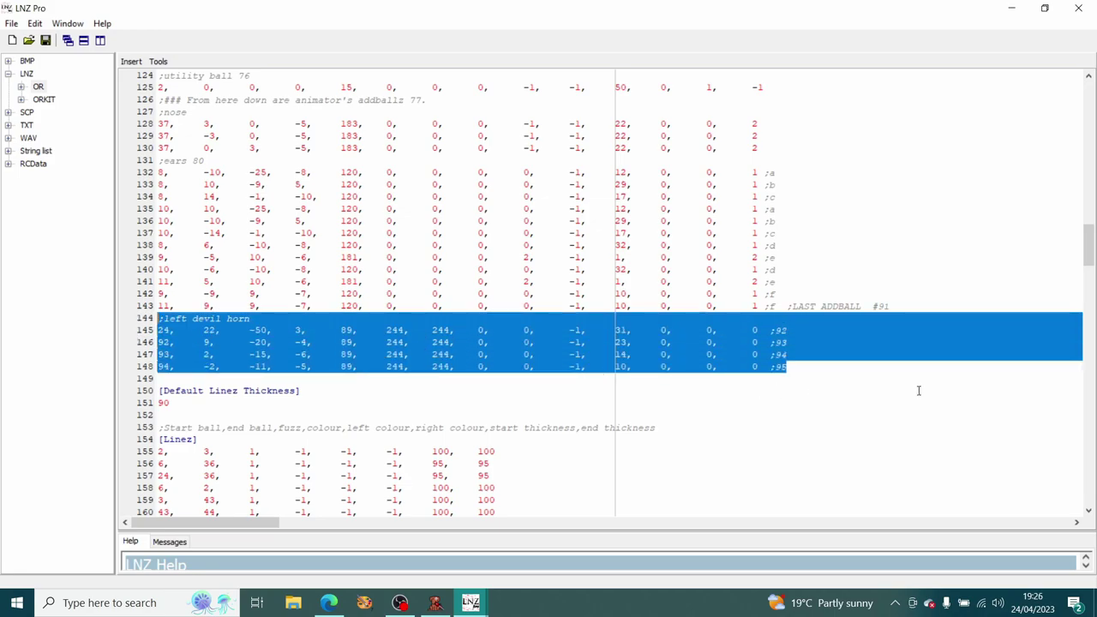
{"action": "left_click", "coordinate": [856, 376]}
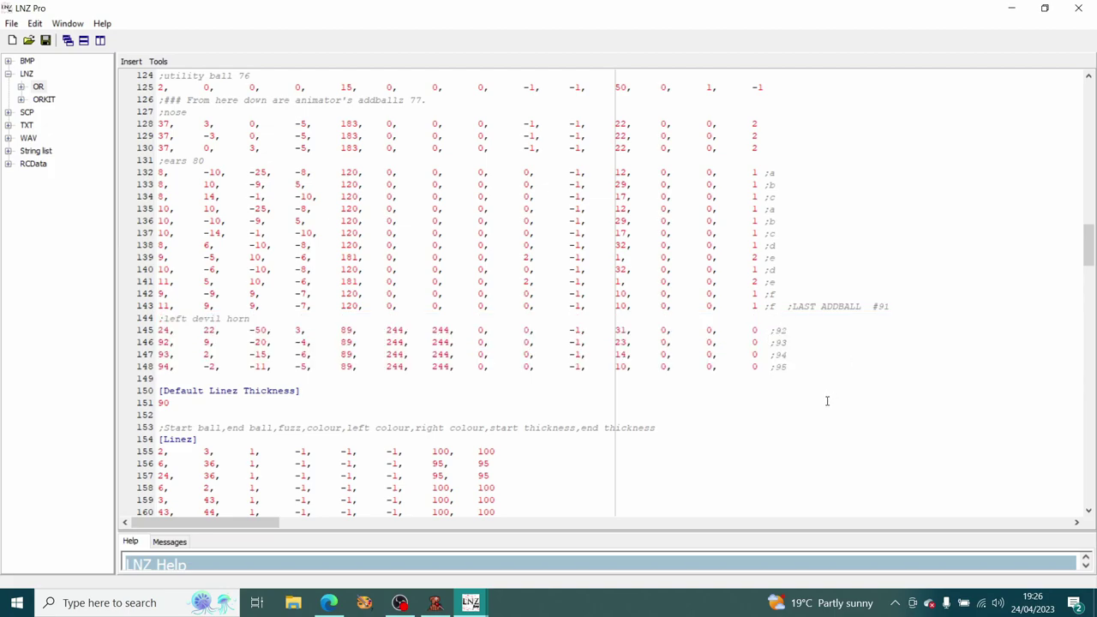
{"action": "key", "text": "Return"}
{"action": "key", "text": "ctrl+v"}
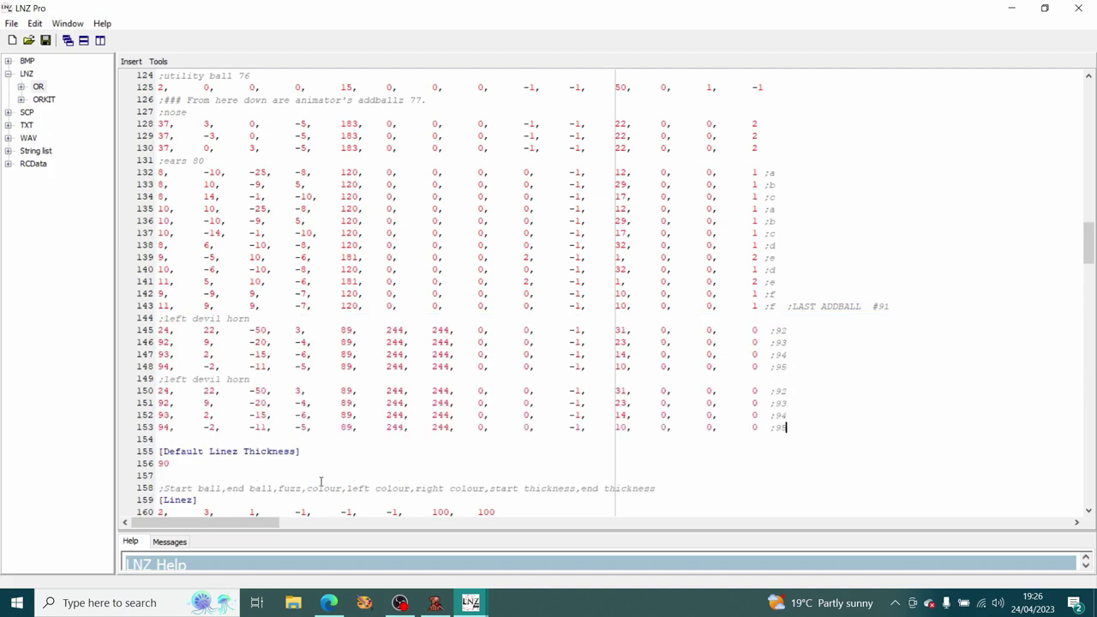
Change the copied heading to ";right devil horn" and renumber its row comments as 96, 97, 98 and 99
{"action": "double_click", "coordinate": [171, 379]}
{"action": "type", "text": "right"}
{"action": "left_click", "coordinate": [780, 391]}
{"action": "key", "text": "Right"}
{"action": "key", "text": "BackSpace"}
{"action": "type", "text": "67"}
{"action": "key", "text": "Down"}
{"action": "key", "text": "BackSpace"}
{"action": "type", "text": "8"}
{"action": "key", "text": "Down"}
{"action": "key", "text": "BackSpace"}
{"action": "type", "text": "9"}
Set the base balls of the second, third and fourth right devil horn rows to 96, 97 and 98
{"action": "left_click", "coordinate": [169, 390]}
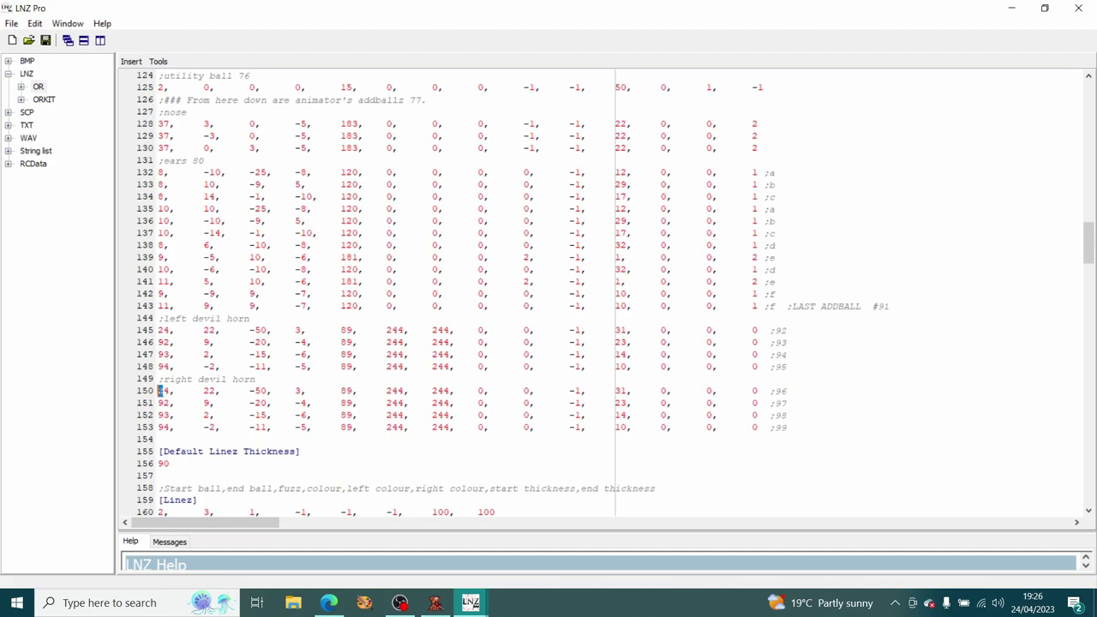
{"action": "double_click", "coordinate": [168, 391]}
{"action": "left_click", "coordinate": [168, 404]}
{"action": "left_click_drag", "start_coordinate": [800, 390], "coordinate": [774, 391]}
{"action": "left_click", "coordinate": [170, 402]}
{"action": "key", "text": "BackSpace"}
{"action": "type", "text": "6"}
{"action": "key", "text": "BackSpace"}
{"action": "type", "text": "7"}
{"action": "type", "text": "8"}
Mirror the right devil horn by setting its rows' x values to -22, -9, -2 and 2, and save the file
{"action": "scroll", "coordinate": [242, 269], "scroll_direction": "up", "scroll_amount": 9}
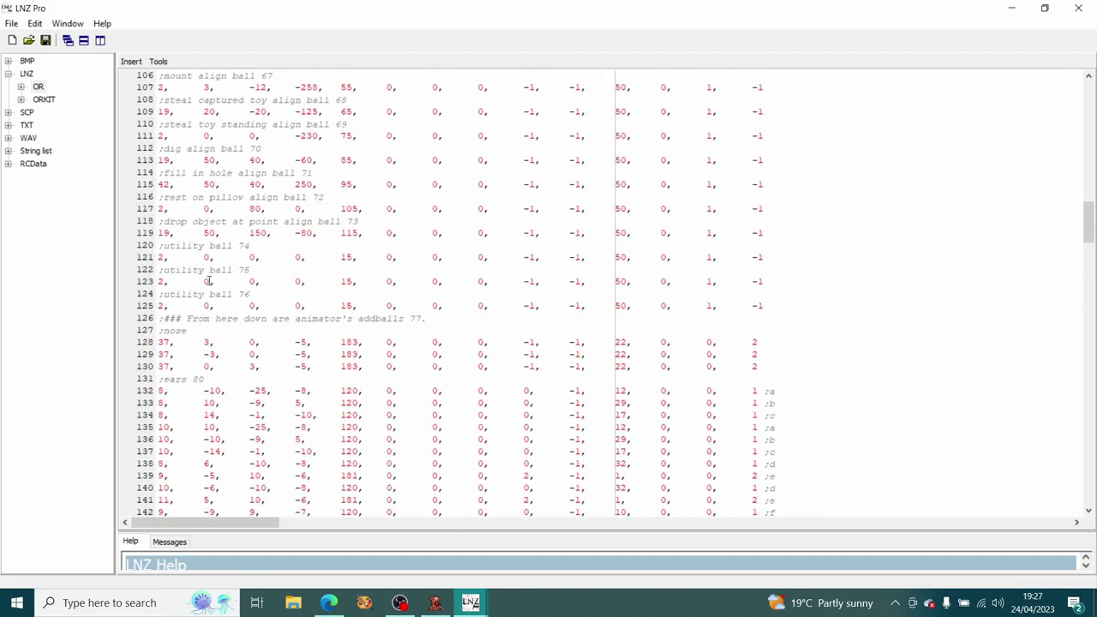
{"action": "scroll", "coordinate": [211, 271], "scroll_direction": "up", "scroll_amount": 1}
{"action": "left_click", "coordinate": [210, 209]}
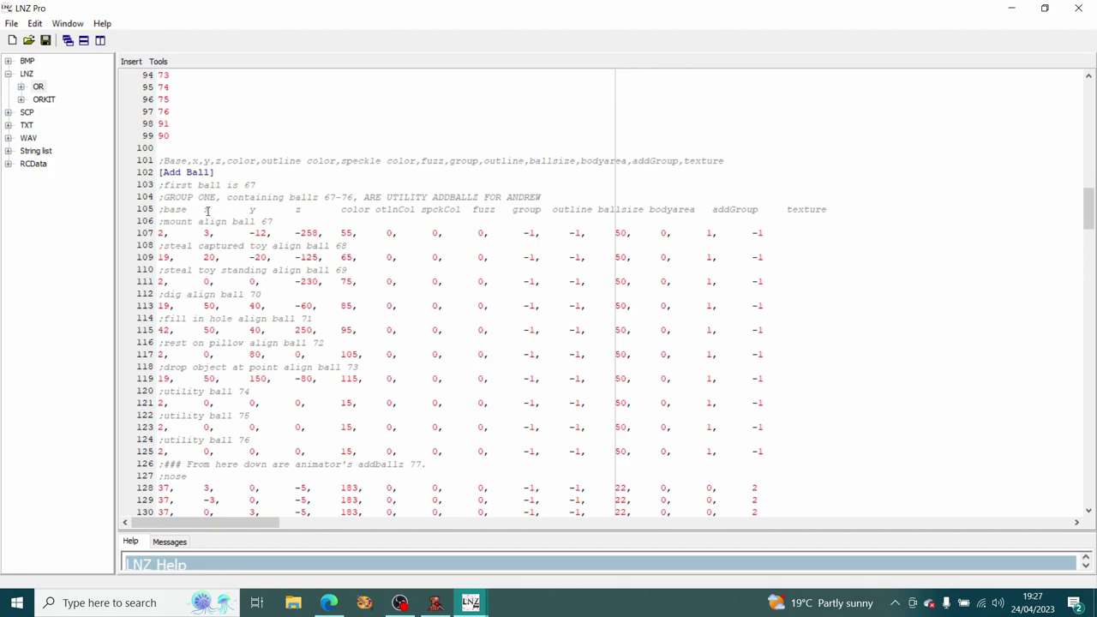
{"action": "scroll", "coordinate": [214, 210], "scroll_direction": "down", "scroll_amount": 12}
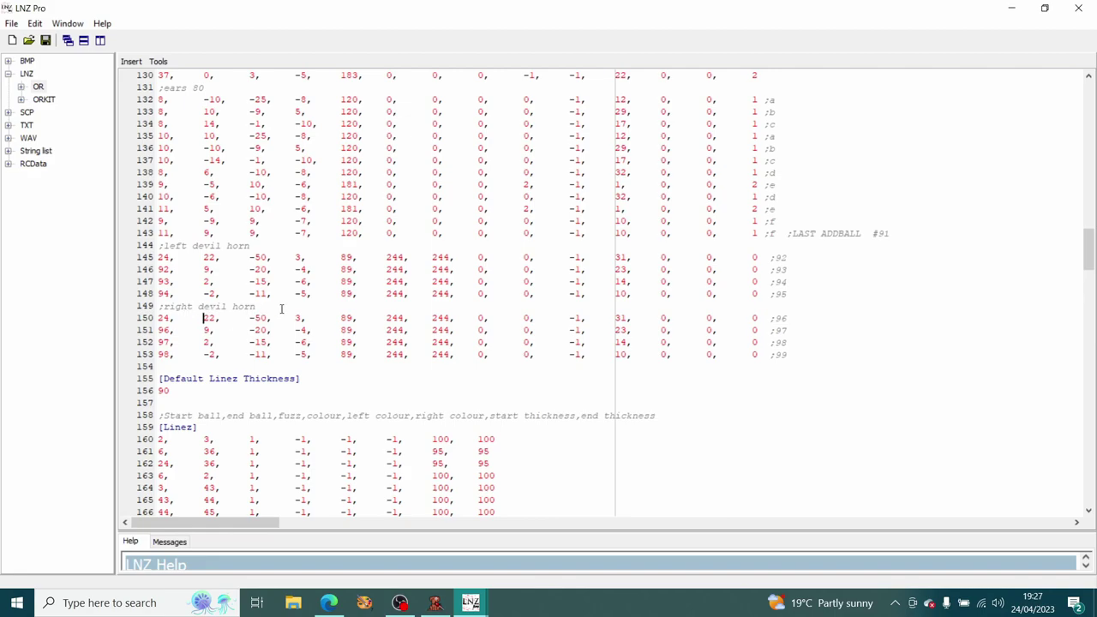
{"action": "type", "text": "-"}
{"action": "key", "text": "Down"}
{"action": "key", "text": "Left"}
{"action": "type", "text": "-"}
{"action": "key", "text": "Down"}
{"action": "key", "text": "Delete"}
{"action": "left_click", "coordinate": [46, 40]}
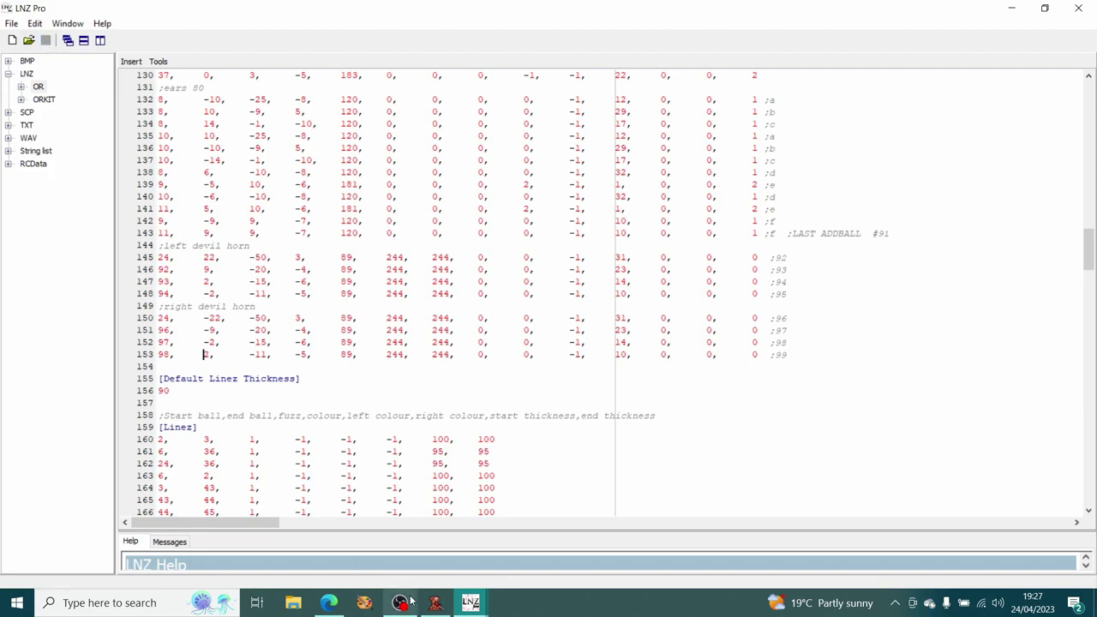
Switch to Pet Workshop and reload the recent Orange Shorthair.cat with both devil horns
{"action": "left_click", "coordinate": [435, 603]}
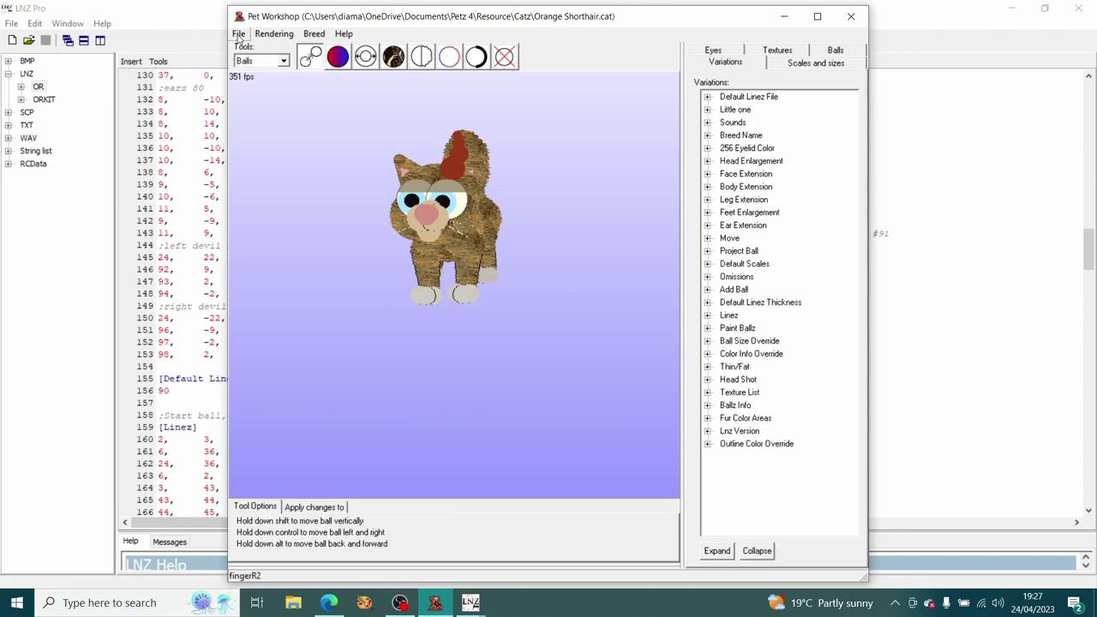
{"action": "left_click", "coordinate": [239, 33]}
{"action": "mouse_move", "coordinate": [261, 65]}
{"action": "left_click", "coordinate": [340, 64]}
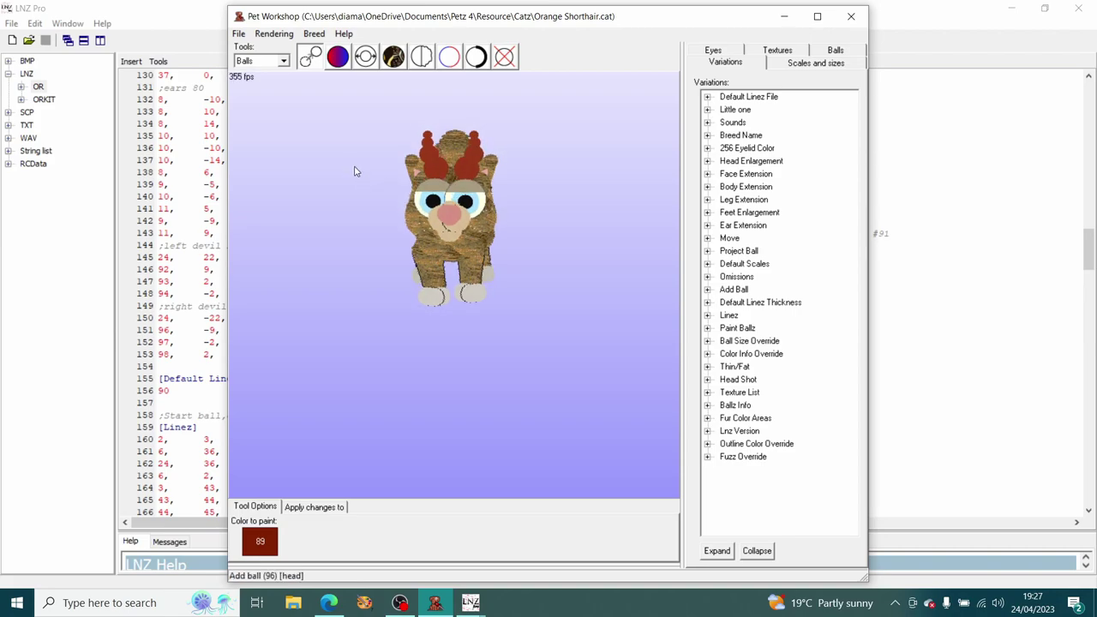
Move the left and right horns' base balls sideways to about x 27 and x -19, then save the cat
{"action": "left_click", "coordinate": [308, 65]}
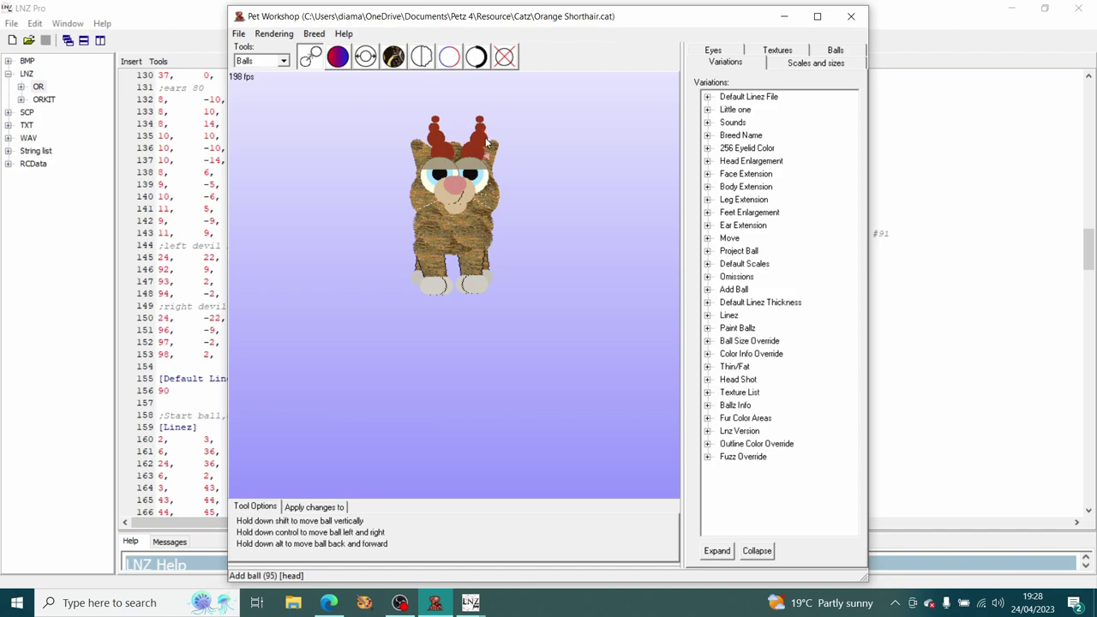
{"action": "left_click", "coordinate": [240, 34]}
{"action": "left_click", "coordinate": [255, 77]}
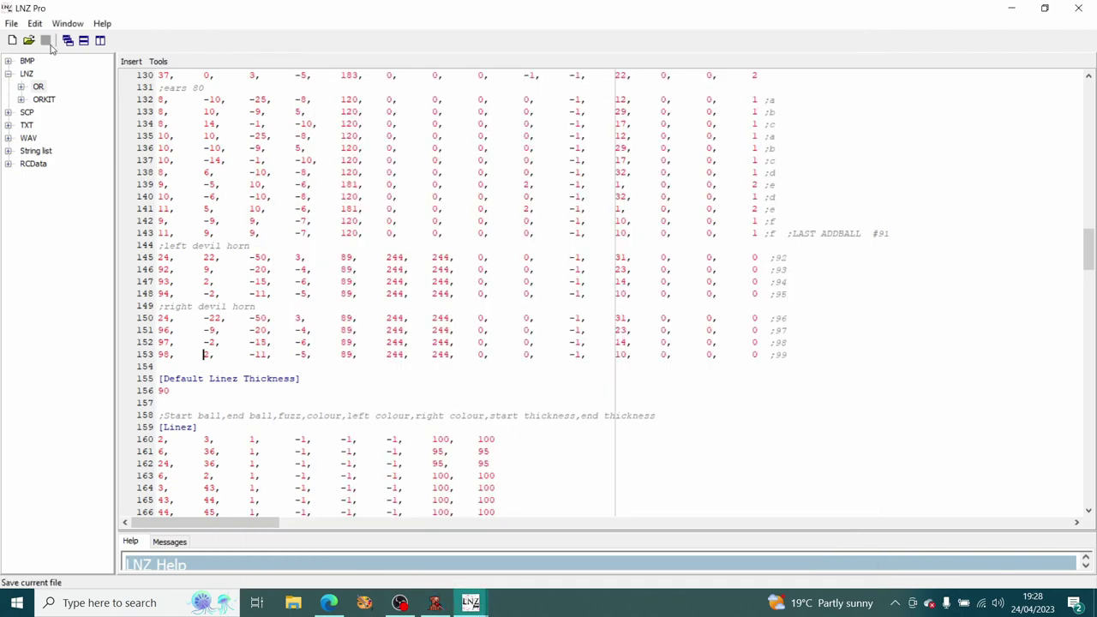
Switch to LNZ Pro, reload the recent Orange Shorthair.cat and open the OR LNZ data at the devil horn rows
{"action": "left_click", "coordinate": [9, 24]}
{"action": "mouse_move", "coordinate": [73, 91]}
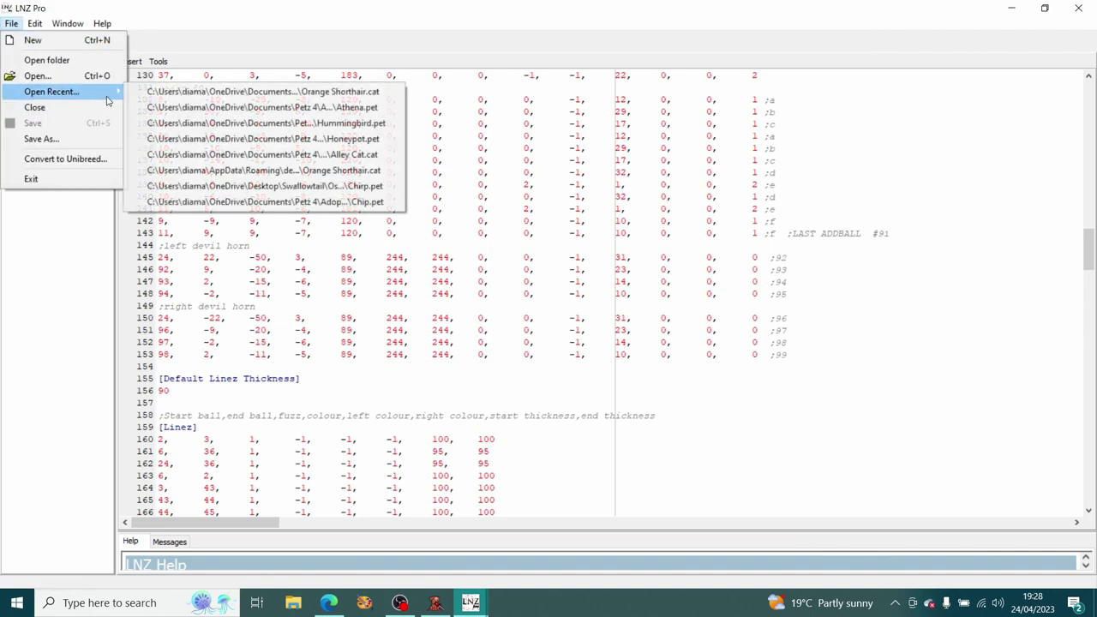
{"action": "left_click", "coordinate": [150, 94]}
{"action": "left_click", "coordinate": [7, 74]}
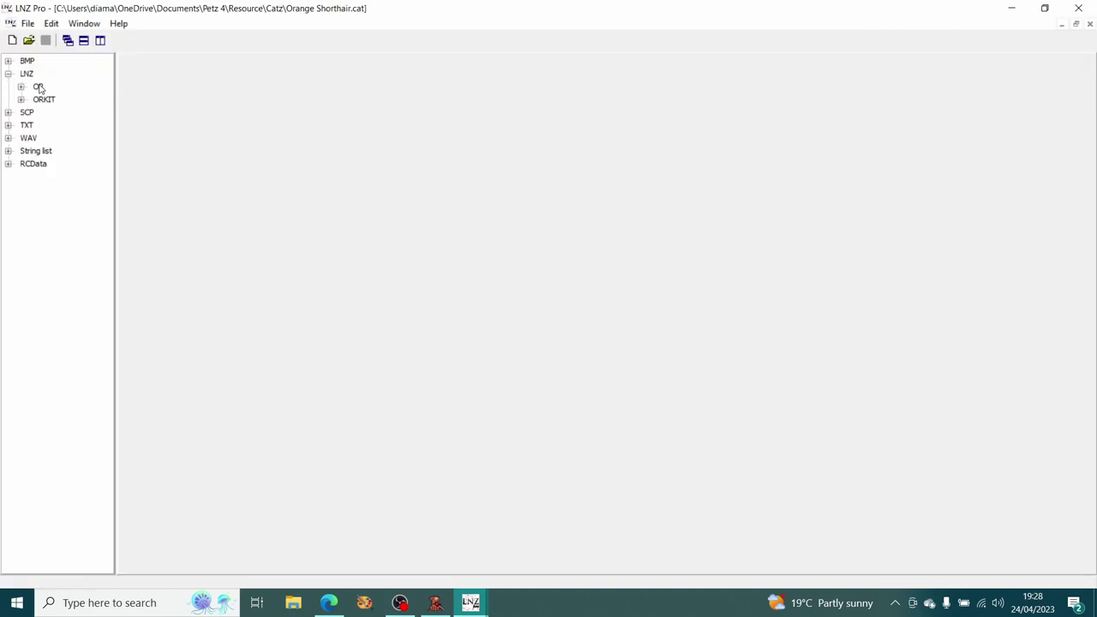
{"action": "double_click", "coordinate": [38, 86]}
{"action": "scroll", "coordinate": [334, 221], "scroll_direction": "down", "scroll_amount": 8}
{"action": "scroll", "coordinate": [334, 221], "scroll_direction": "down", "scroll_amount": 20}
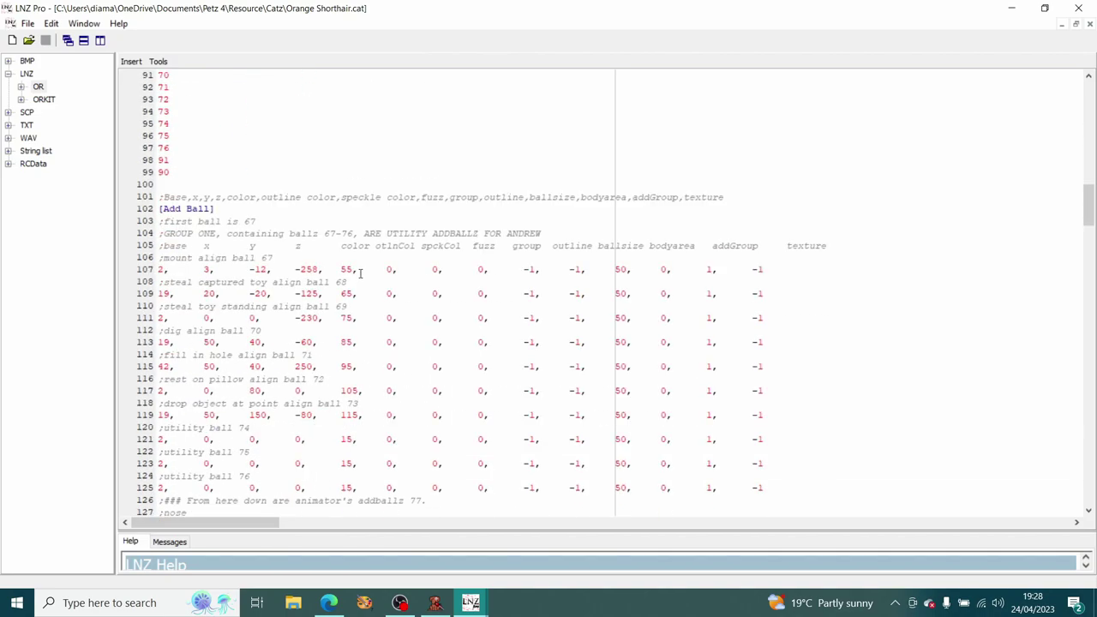
{"action": "scroll", "coordinate": [346, 259], "scroll_direction": "up", "scroll_amount": 2}
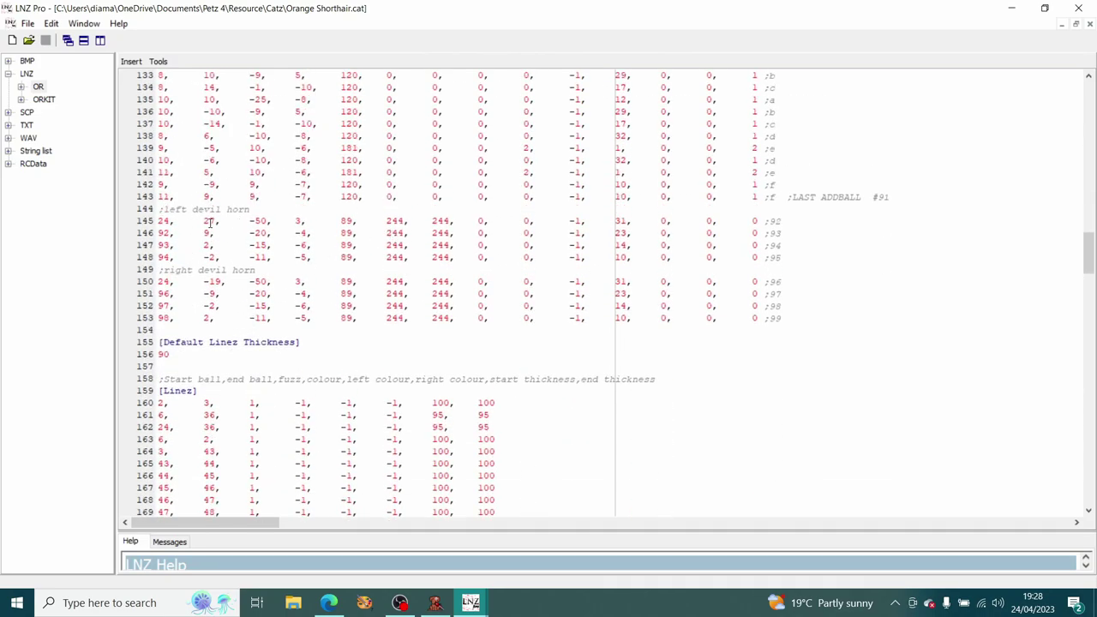
Set the x value of the right devil horn's base row to -27 to mirror the left horn, and save
{"action": "left_click_drag", "start_coordinate": [203, 220], "coordinate": [217, 222]}
{"action": "left_click", "coordinate": [214, 282]}
{"action": "key", "text": "BackSpace"}
{"action": "key", "text": "BackSpace"}
{"action": "type", "text": "27"}
{"action": "left_click", "coordinate": [46, 40]}
Switch to Pet Workshop, reload Orange Shorthair.cat and check that the two horns are symmetrical
{"action": "left_click", "coordinate": [436, 602]}
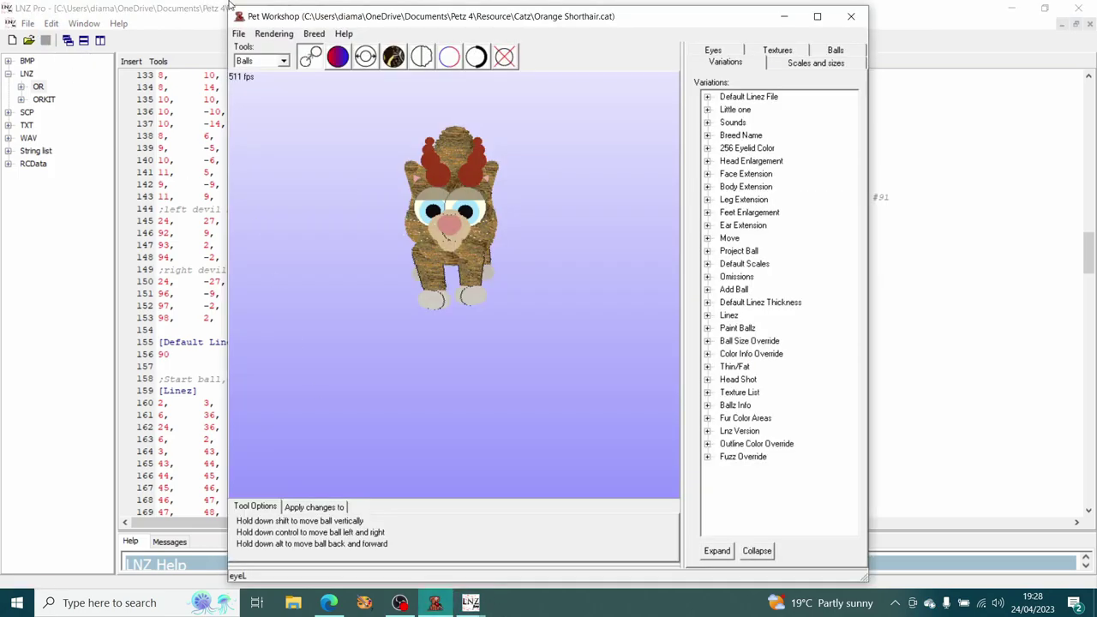
{"action": "left_click", "coordinate": [237, 34]}
{"action": "mouse_move", "coordinate": [280, 65]}
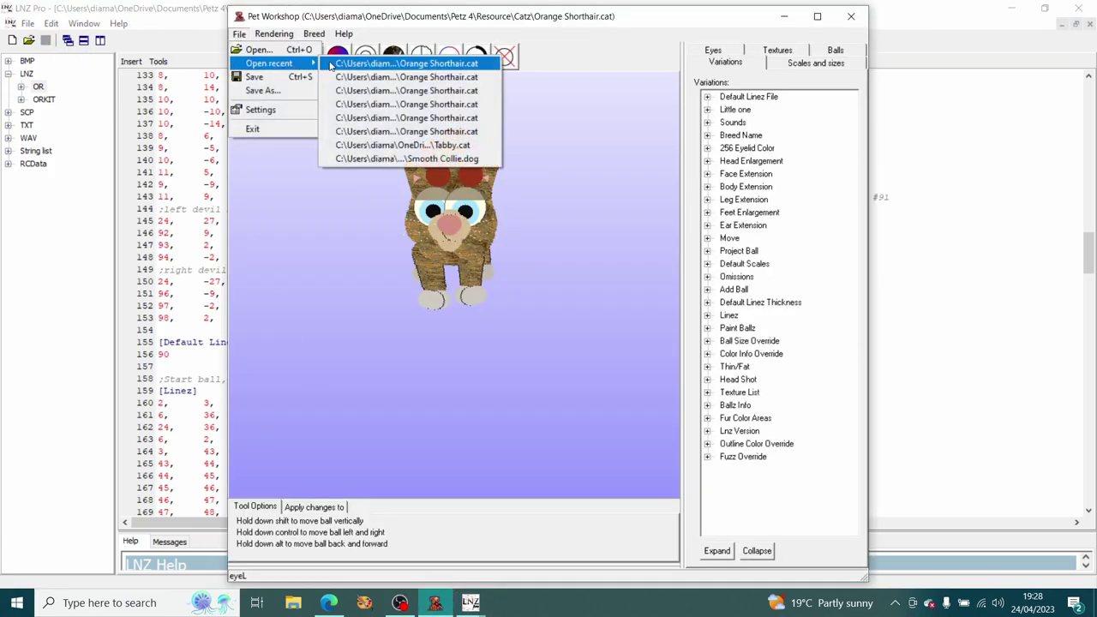
{"action": "left_click", "coordinate": [332, 65]}
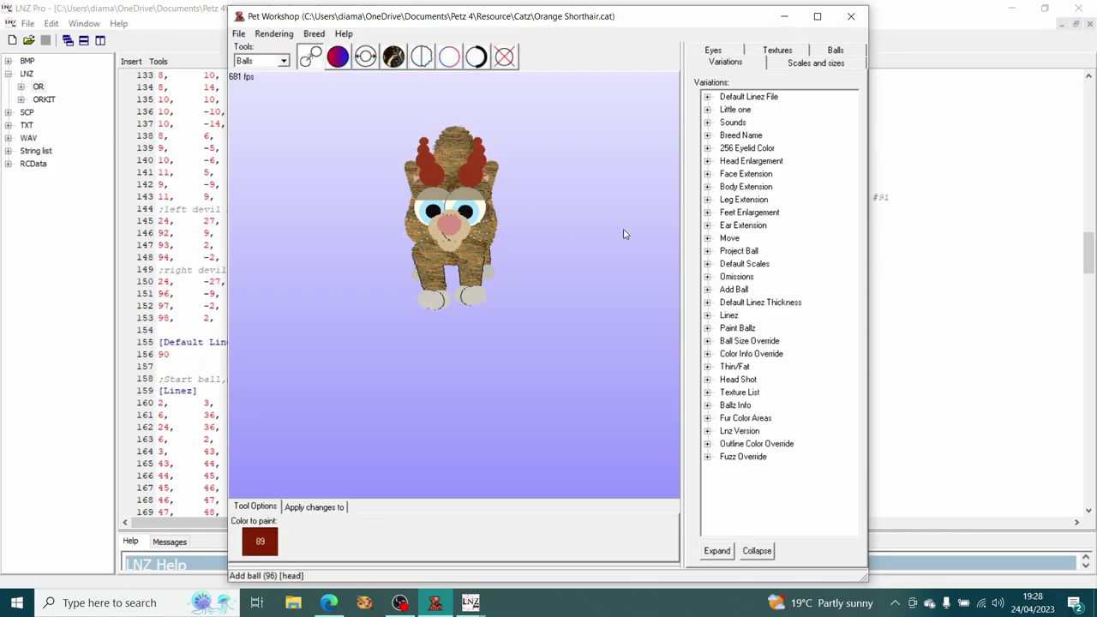
{"action": "left_click_drag", "start_coordinate": [553, 265], "coordinate": [532, 275]}
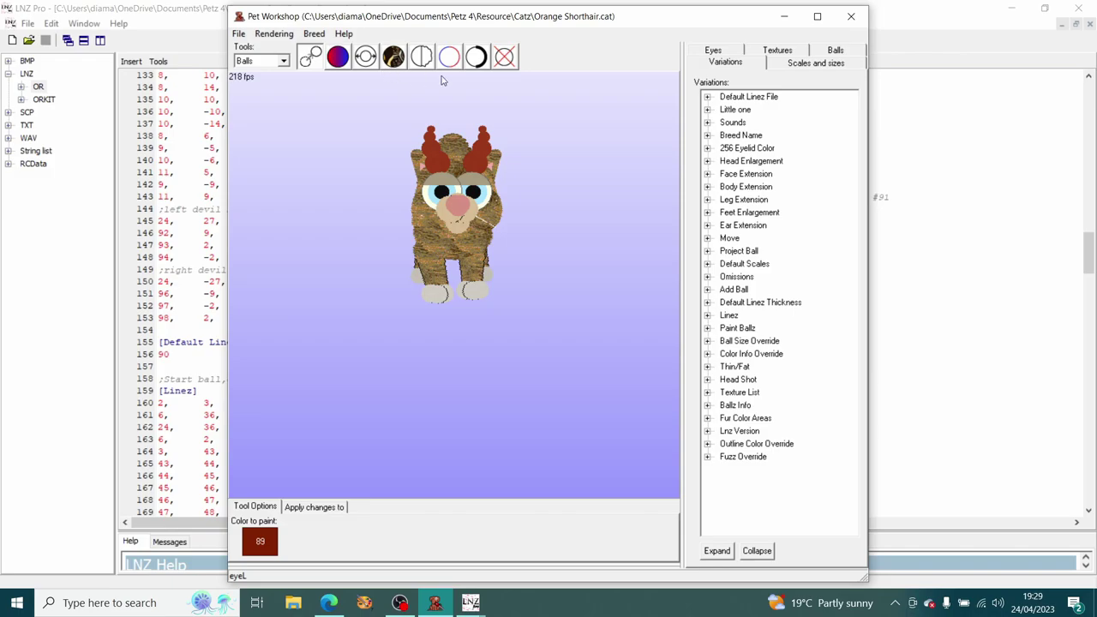
In LNZ Pro, append the comment ";last line" to the final right ear row of the Linez section and save
{"action": "left_click", "coordinate": [183, 257]}
{"action": "scroll", "coordinate": [583, 278], "scroll_direction": "down", "scroll_amount": 14}
{"action": "scroll", "coordinate": [583, 280], "scroll_direction": "down", "scroll_amount": 7}
{"action": "scroll", "coordinate": [584, 277], "scroll_direction": "up", "scroll_amount": 10}
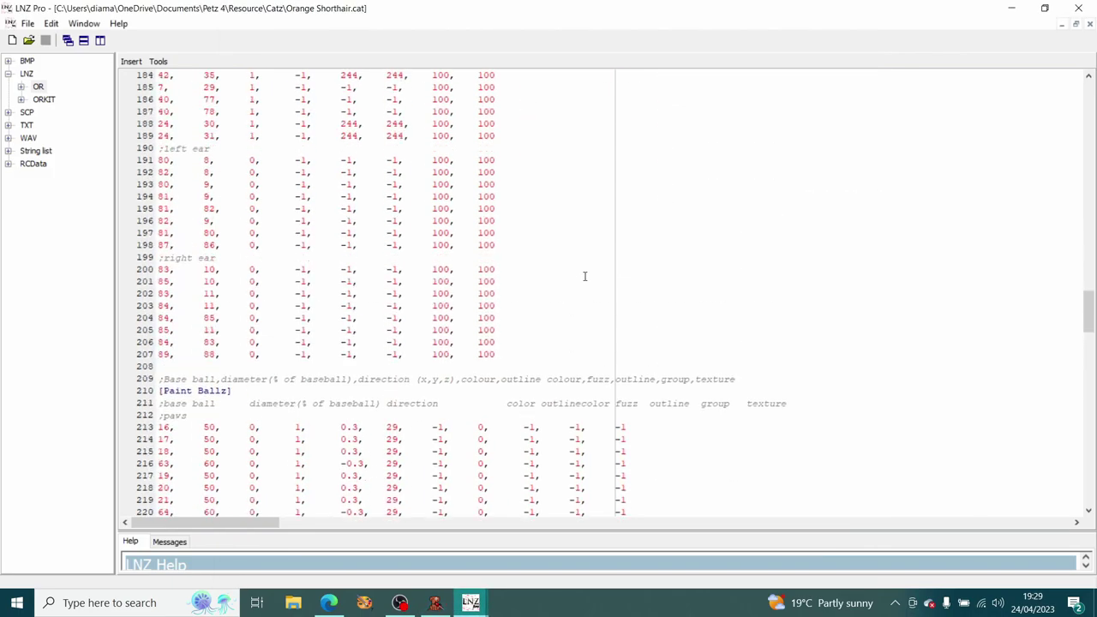
{"action": "scroll", "coordinate": [586, 275], "scroll_direction": "up", "scroll_amount": 4}
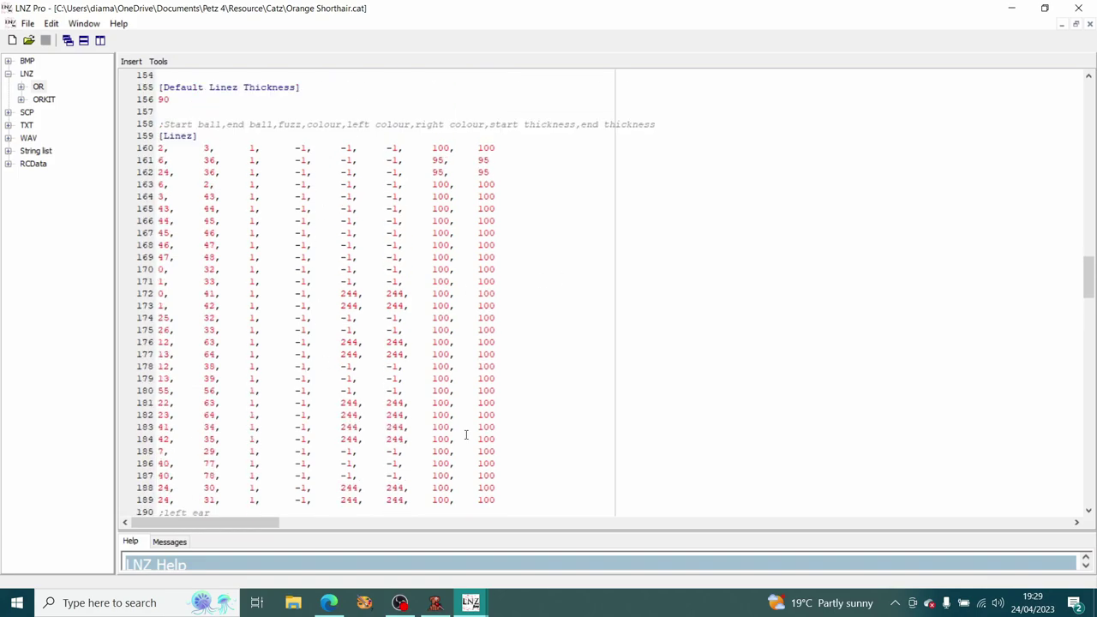
{"action": "scroll", "coordinate": [568, 348], "scroll_direction": "down", "scroll_amount": 10}
{"action": "left_click", "coordinate": [503, 354]}
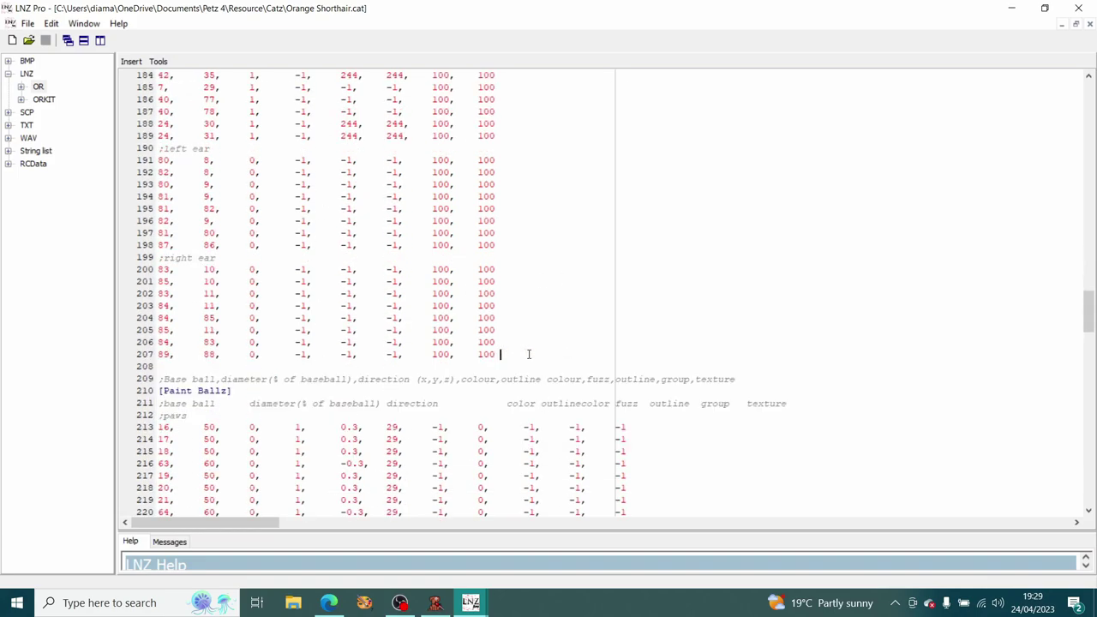
{"action": "type", "text": ";last line"}
Switch to Pet Workshop and reload the saved Orange Shorthair.cat
{"action": "left_click", "coordinate": [437, 603]}
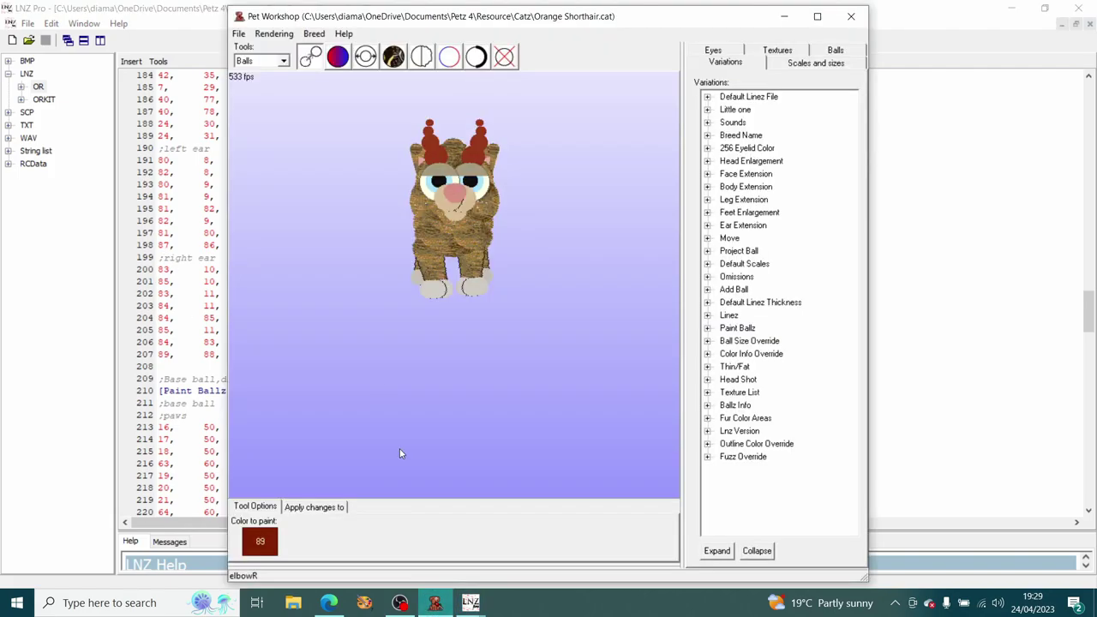
{"action": "left_click", "coordinate": [239, 33]}
{"action": "mouse_move", "coordinate": [259, 64]}
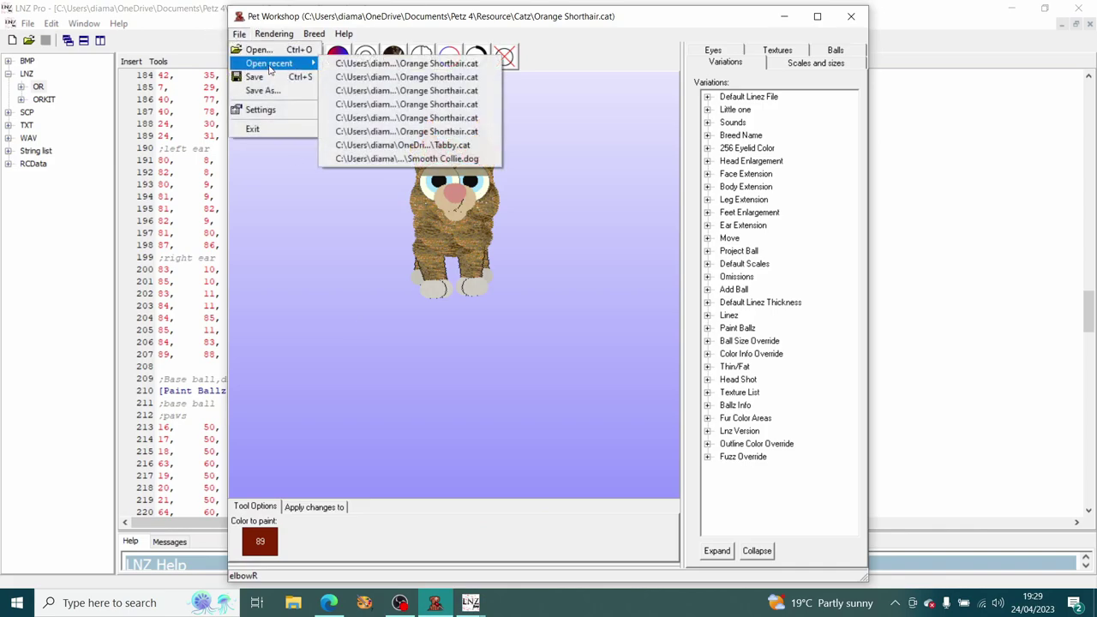
{"action": "left_click", "coordinate": [339, 70]}
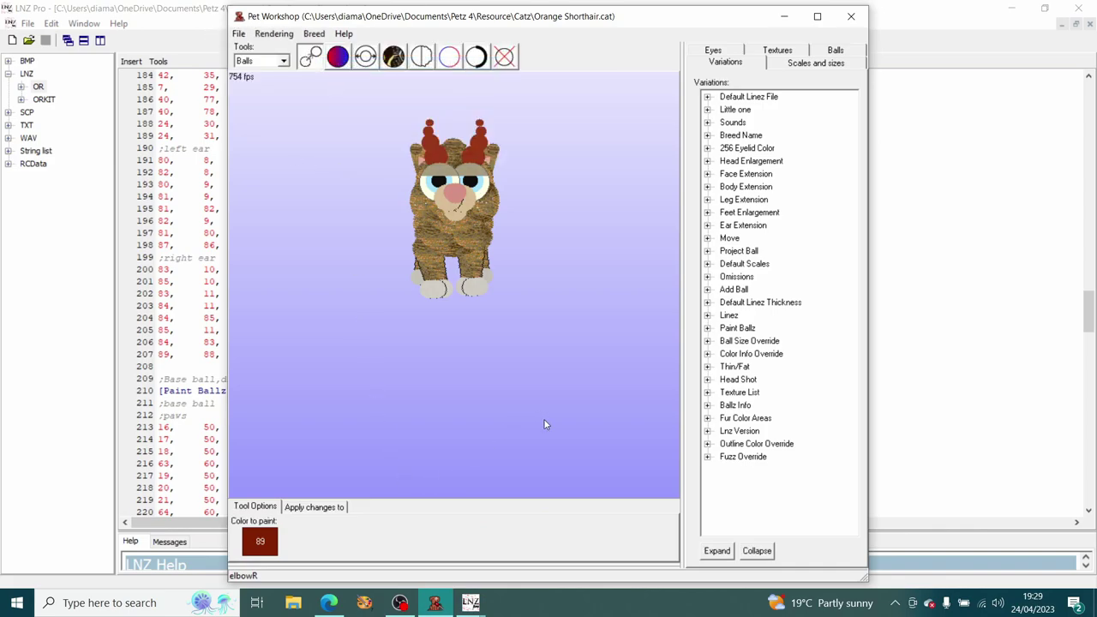
{"action": "left_click", "coordinate": [199, 461]}
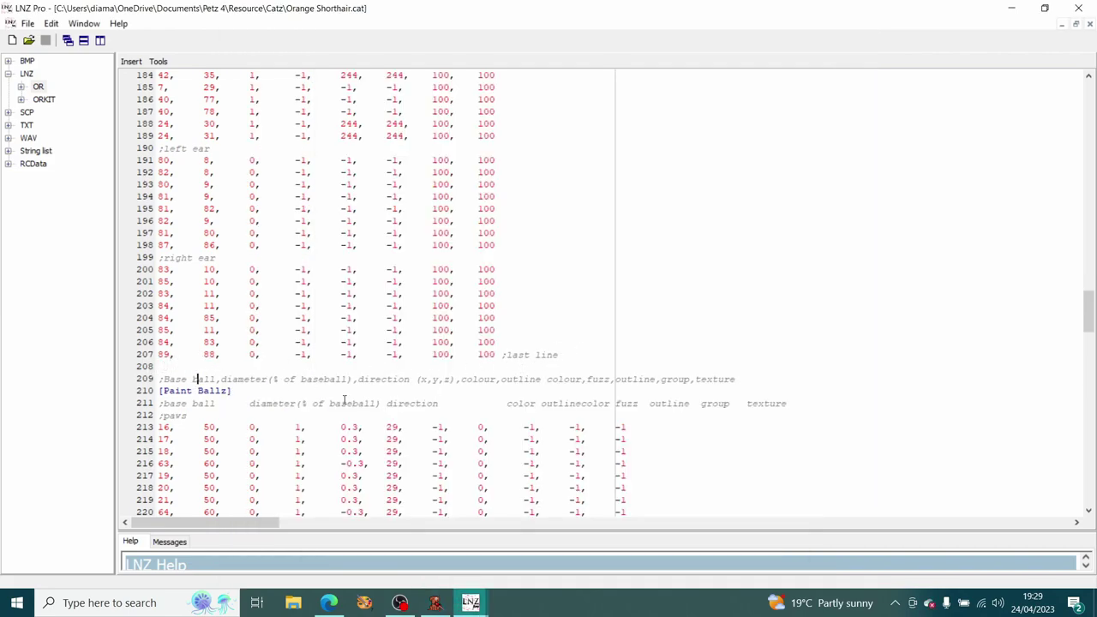
{"action": "left_click", "coordinate": [435, 602]}
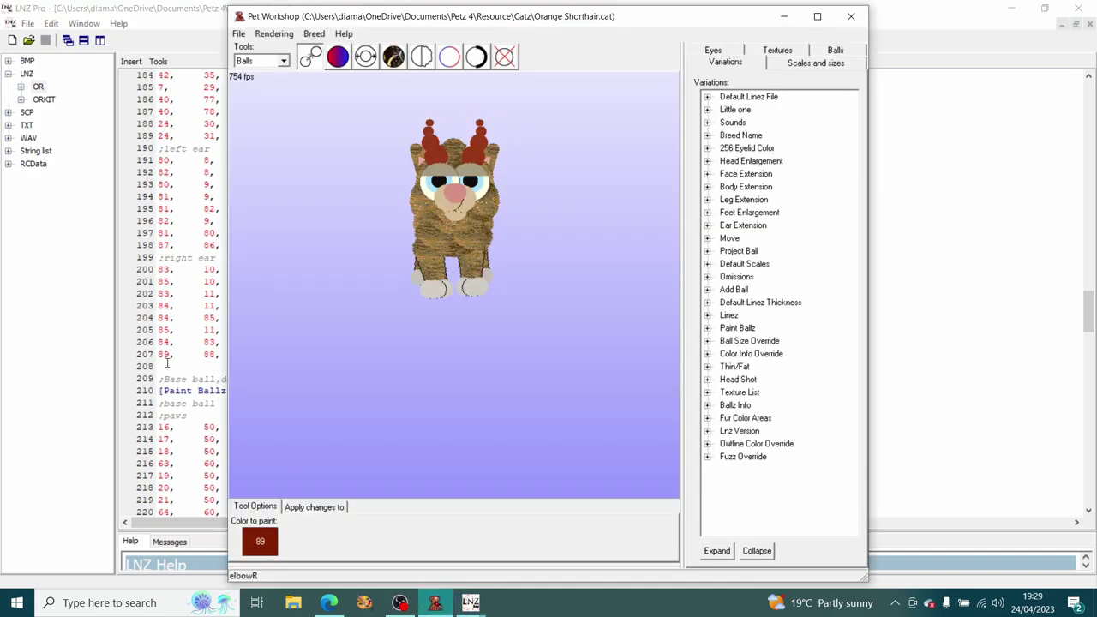
{"action": "left_click", "coordinate": [162, 364]}
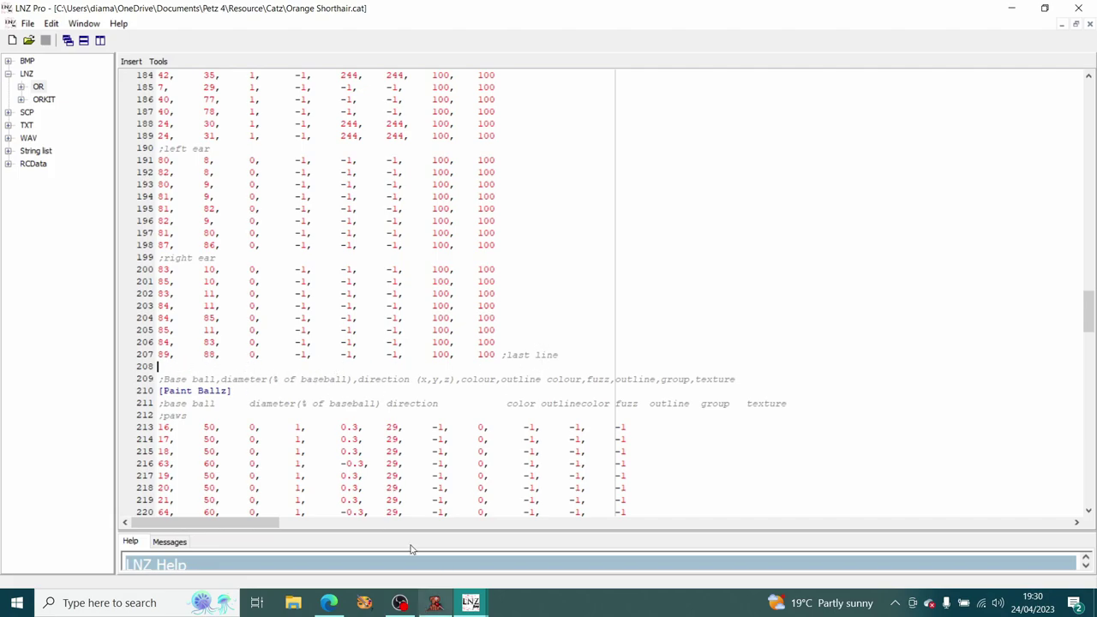
In Pet Workshop, add a line connecting the left devil horn's tip add ball 95 to add ball 94
{"action": "left_click", "coordinate": [436, 602]}
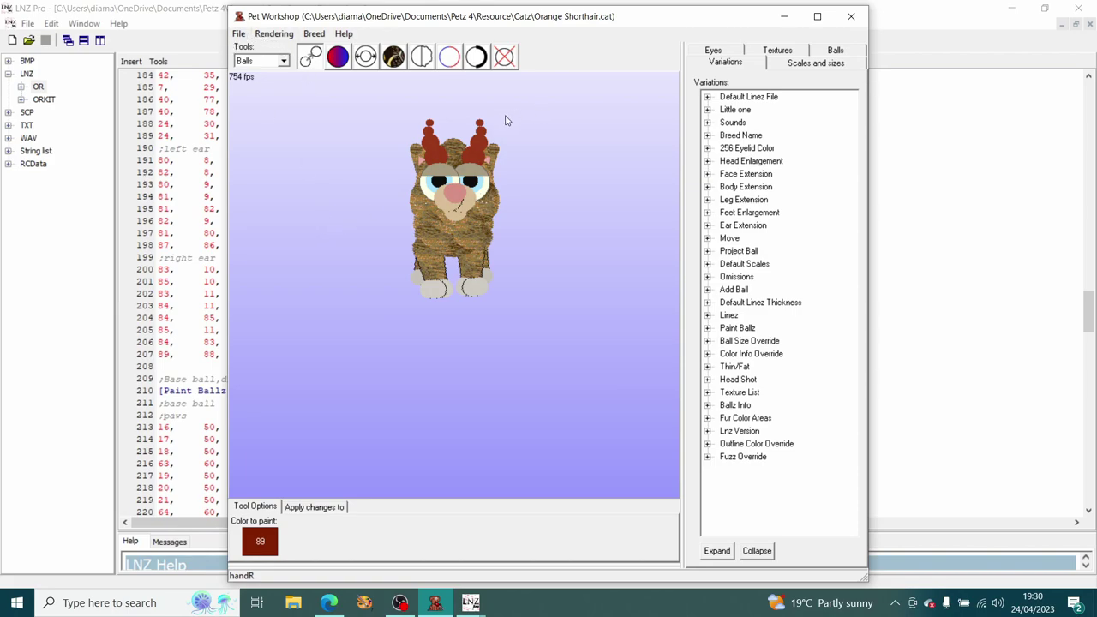
{"action": "right_click", "coordinate": [480, 127]}
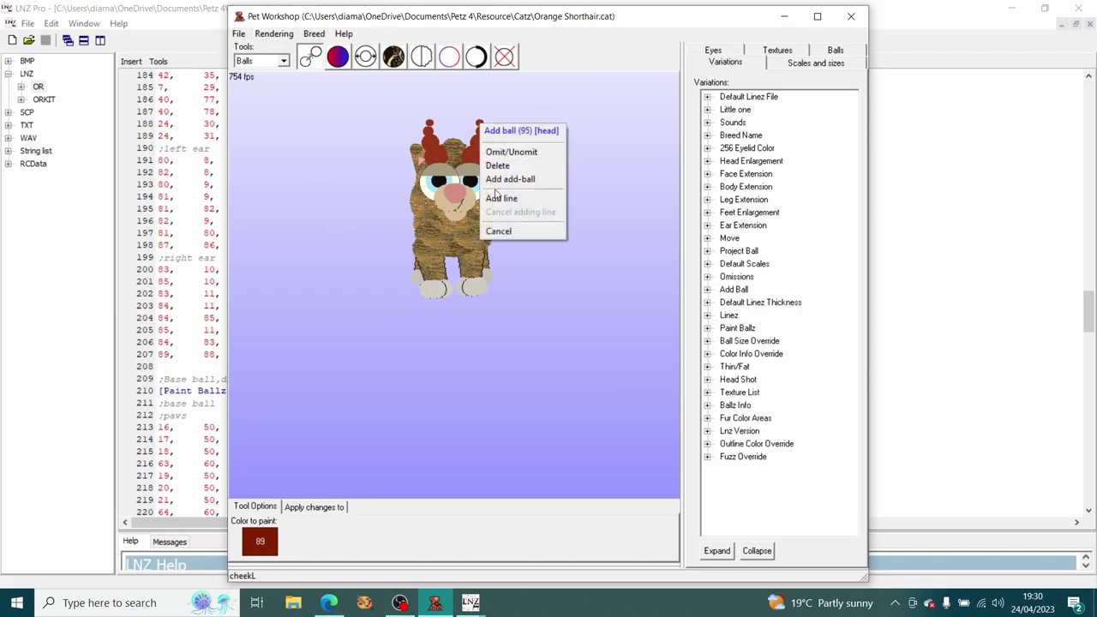
{"action": "left_click", "coordinate": [506, 198]}
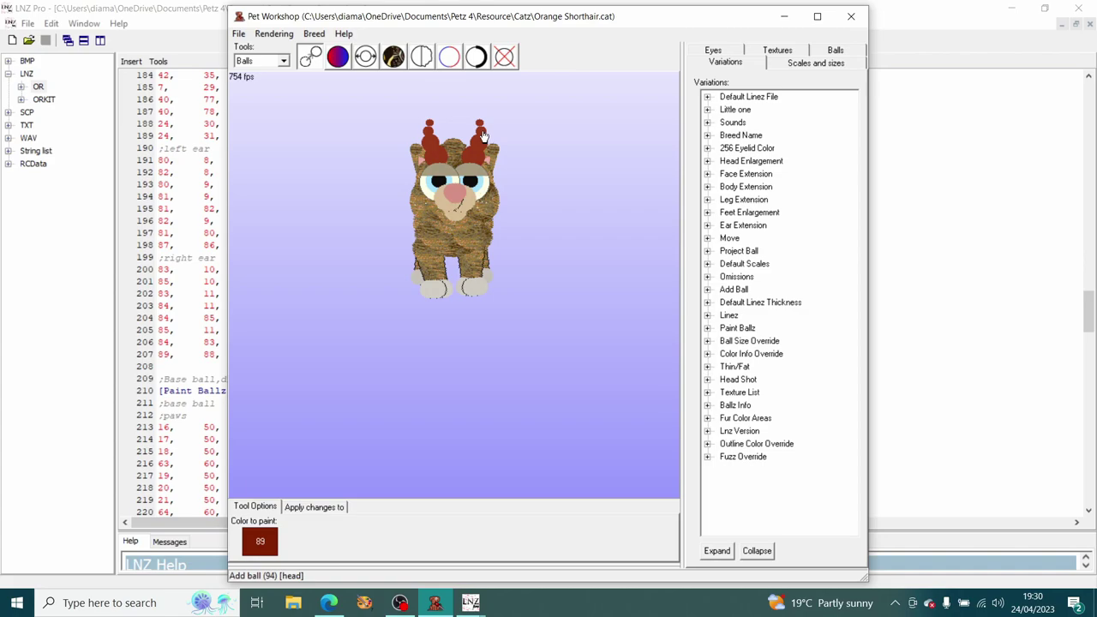
{"action": "right_click", "coordinate": [483, 134]}
{"action": "left_click", "coordinate": [511, 207]}
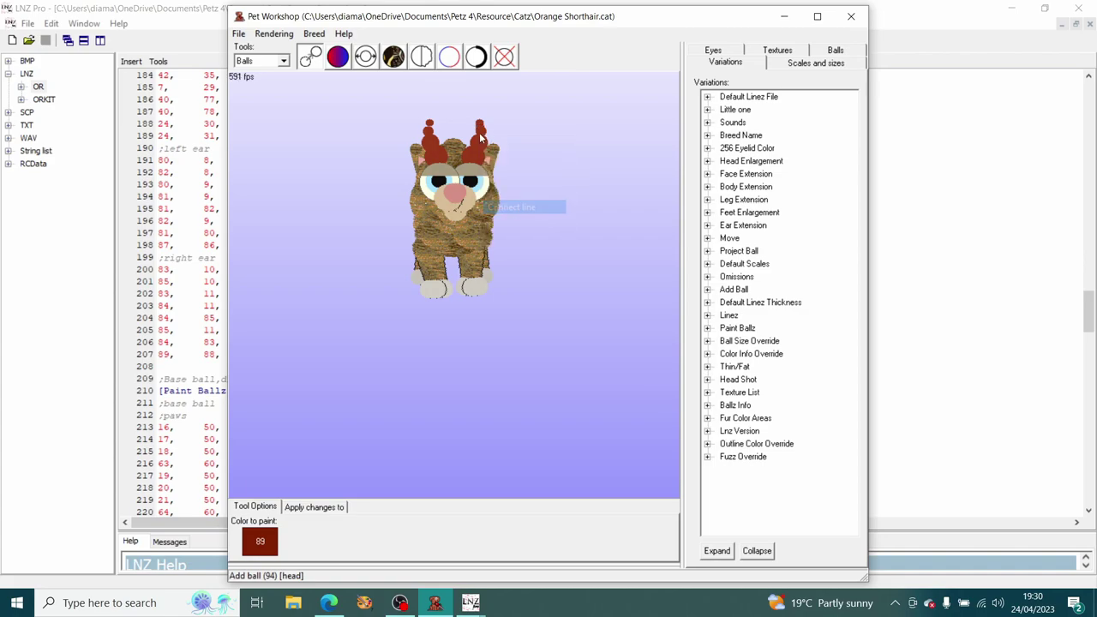
Add lines connecting left horn add ball 94 to add ball 93, and add ball 93 to base add ball 92
{"action": "right_click", "coordinate": [482, 135]}
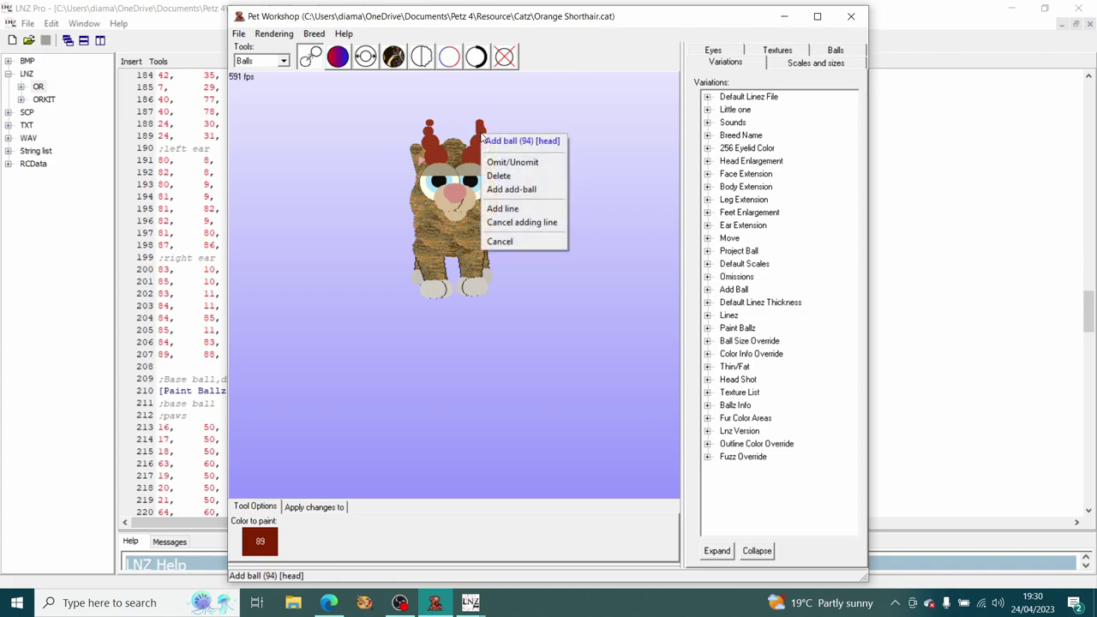
{"action": "left_click", "coordinate": [503, 208]}
{"action": "right_click", "coordinate": [477, 144]}
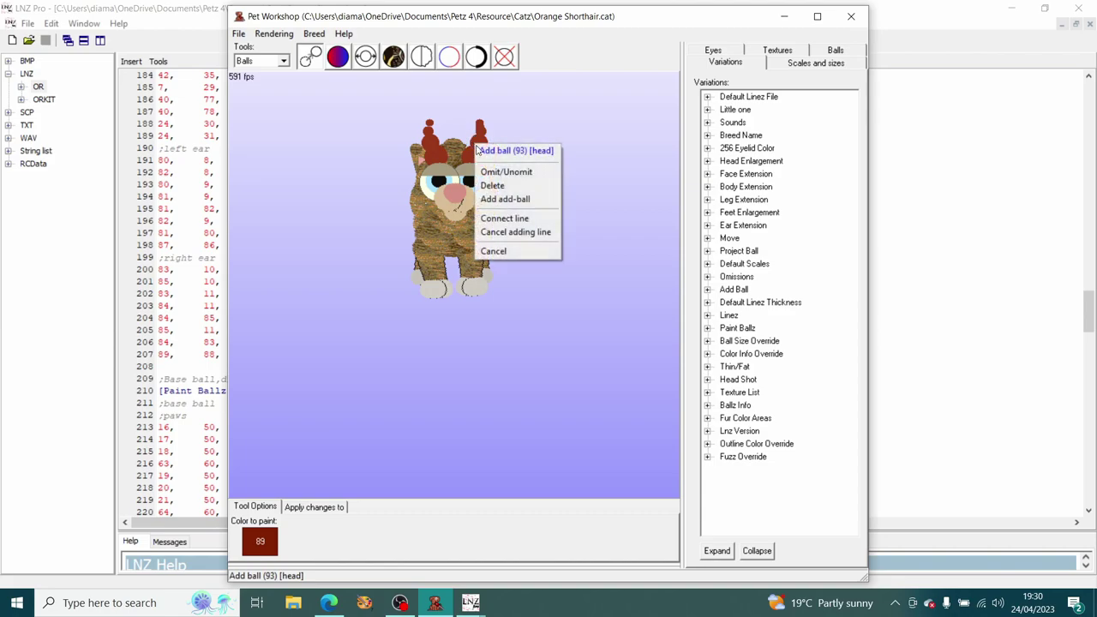
{"action": "left_click", "coordinate": [514, 216]}
{"action": "right_click", "coordinate": [482, 144]}
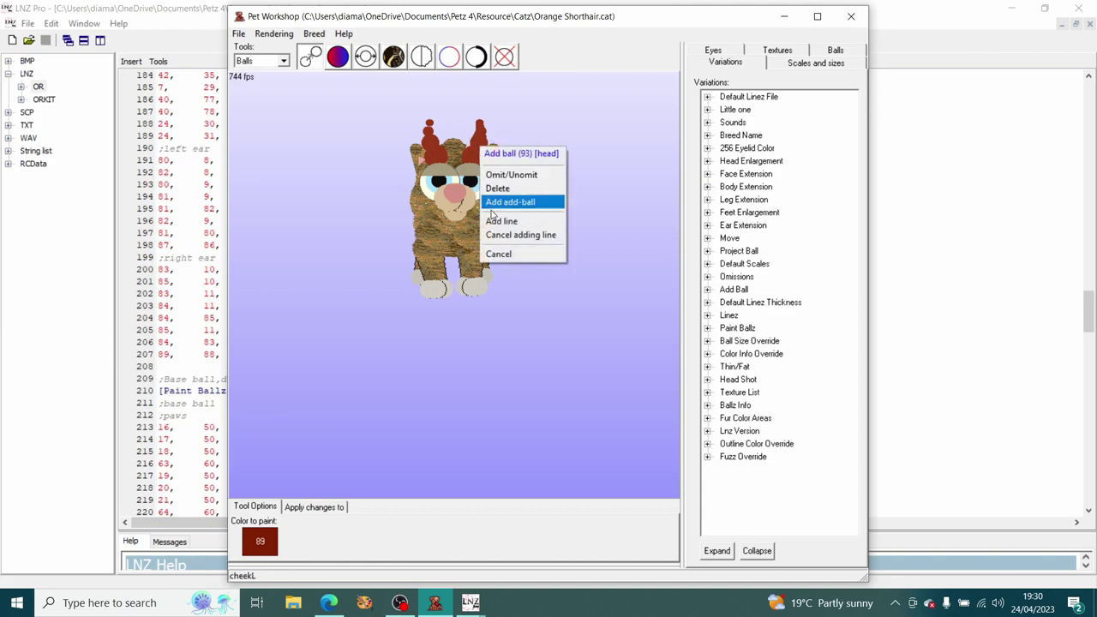
{"action": "left_click", "coordinate": [504, 217]}
{"action": "right_click", "coordinate": [470, 159]}
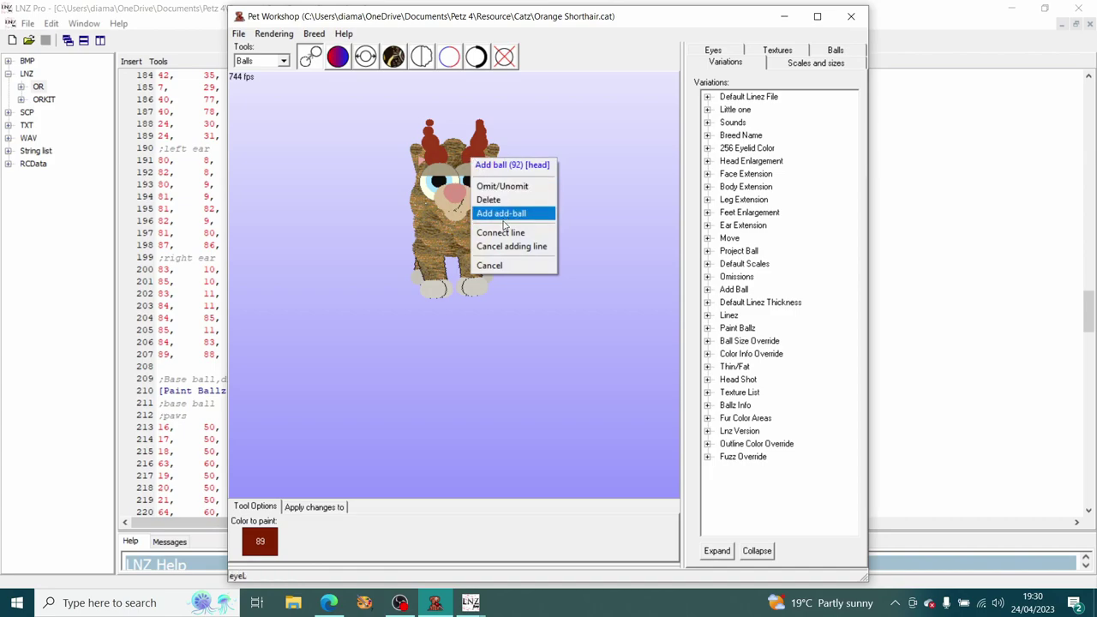
{"action": "left_click", "coordinate": [514, 232]}
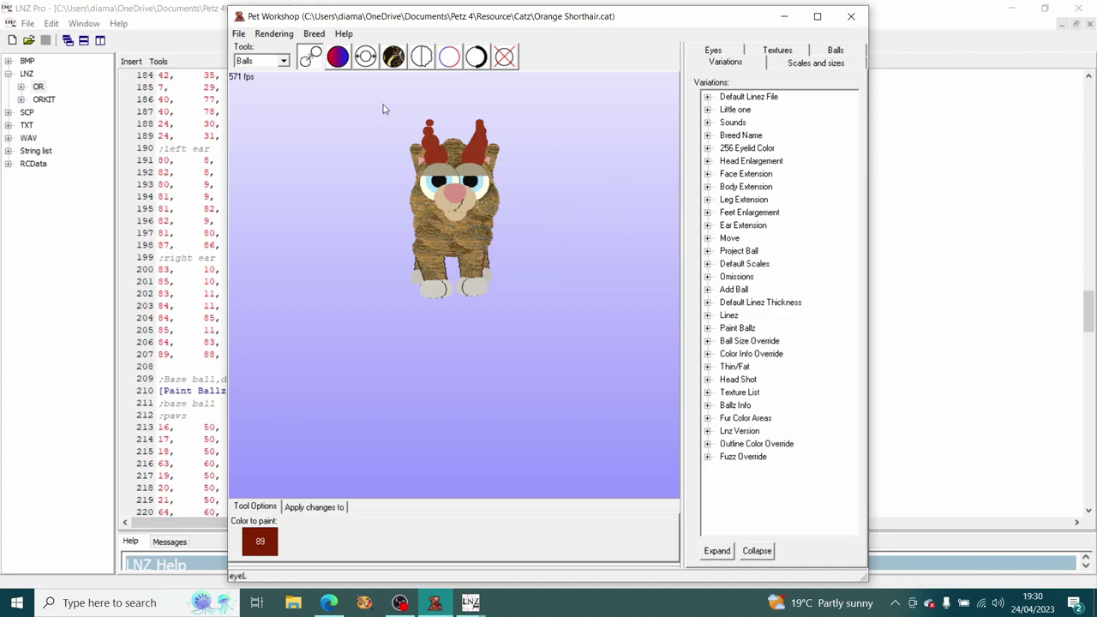
Save the cat in Pet Workshop, then reopen Orange Shorthair.cat in LNZ Pro and open its OR LNZ data
{"action": "left_click", "coordinate": [239, 33]}
{"action": "left_click", "coordinate": [260, 80]}
{"action": "left_click", "coordinate": [180, 148]}
{"action": "left_click", "coordinate": [22, 25]}
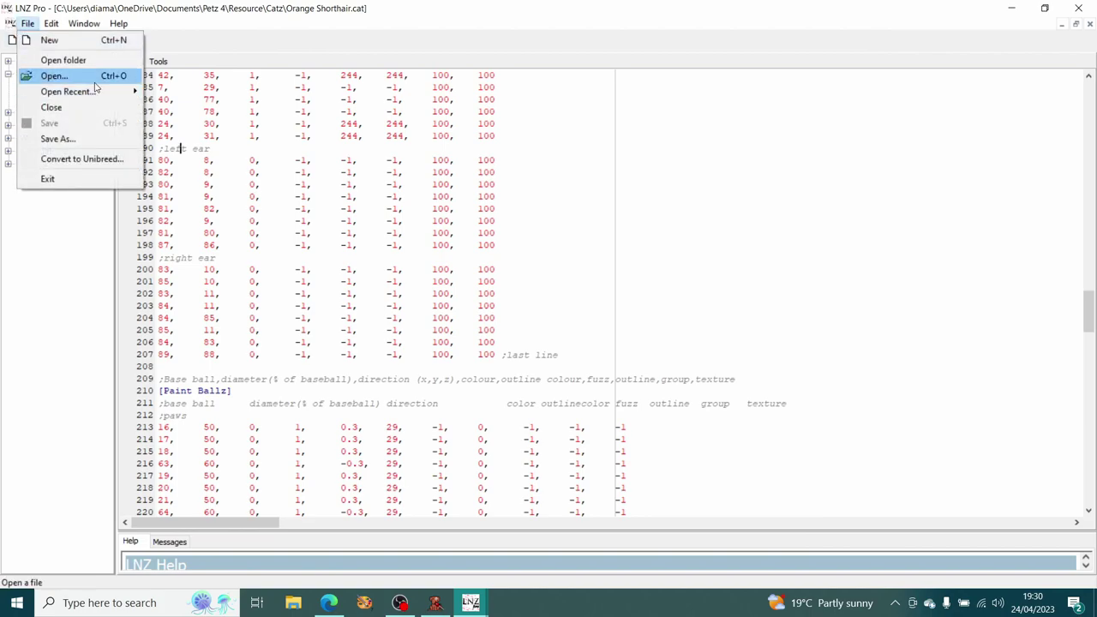
{"action": "mouse_move", "coordinate": [77, 91]}
{"action": "left_click", "coordinate": [171, 96]}
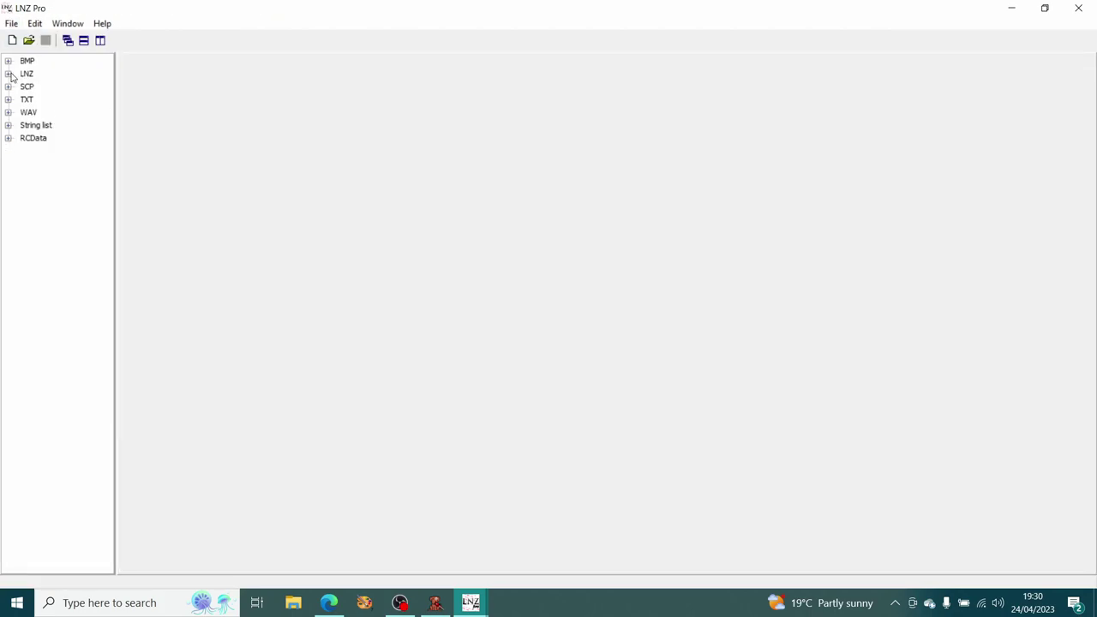
{"action": "left_click", "coordinate": [9, 74]}
{"action": "double_click", "coordinate": [43, 87]}
Insert the comment line ";left horn" above the new horn rows at the end of the Linez section
{"action": "scroll", "coordinate": [448, 248], "scroll_direction": "down", "scroll_amount": 15}
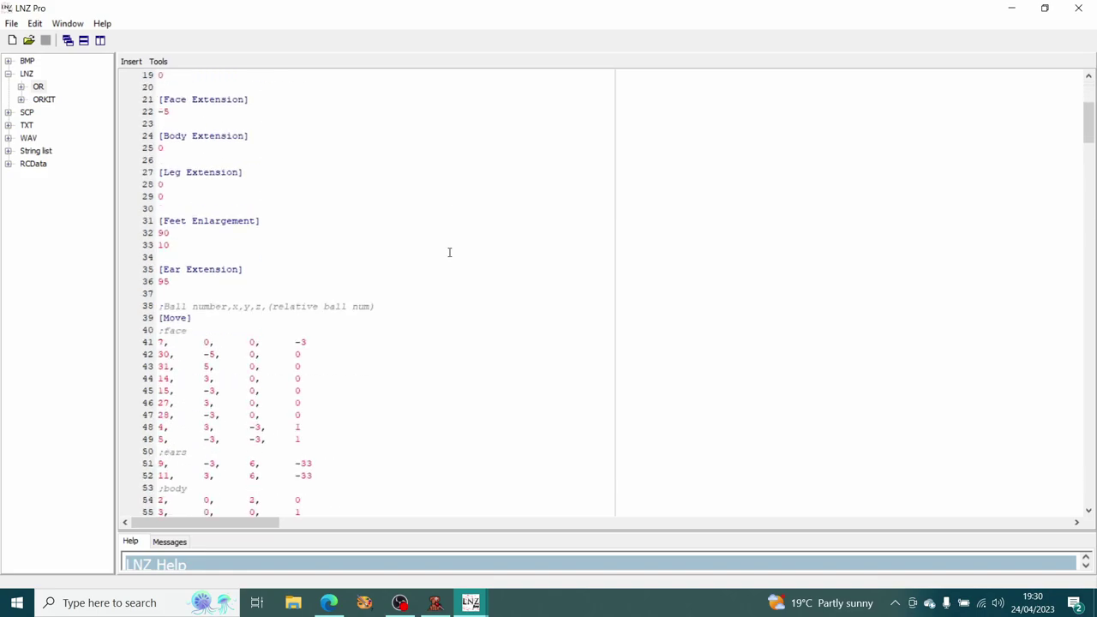
{"action": "scroll", "coordinate": [459, 316], "scroll_direction": "down", "scroll_amount": 20}
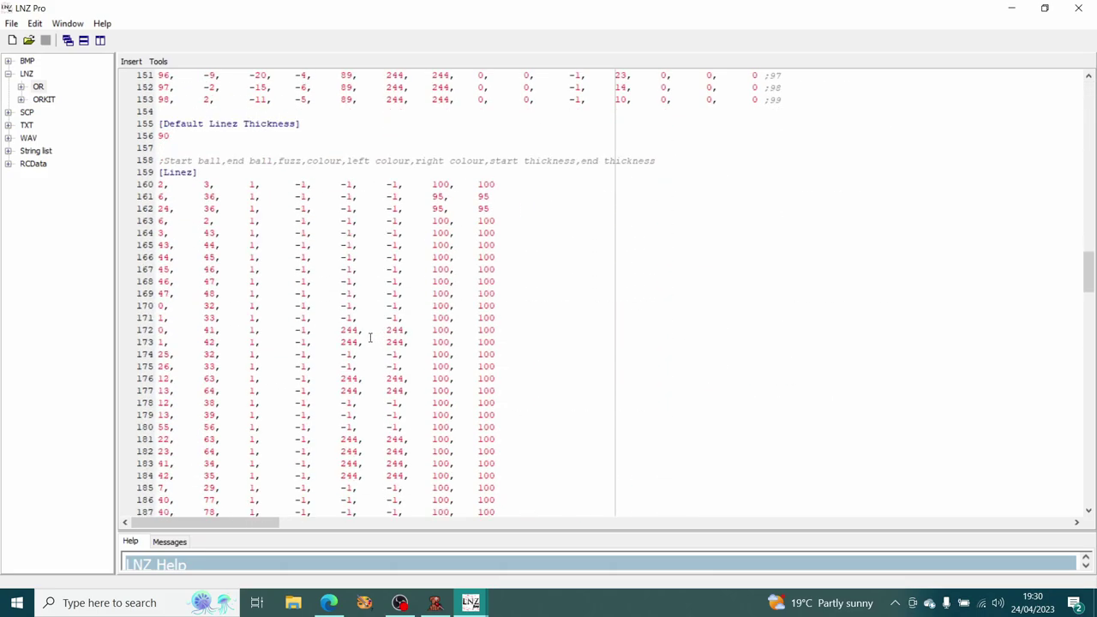
{"action": "scroll", "coordinate": [365, 330], "scroll_direction": "down", "scroll_amount": 8}
{"action": "scroll", "coordinate": [459, 312], "scroll_direction": "up", "scroll_amount": 1}
{"action": "left_click", "coordinate": [566, 281]}
{"action": "key", "text": "Return"}
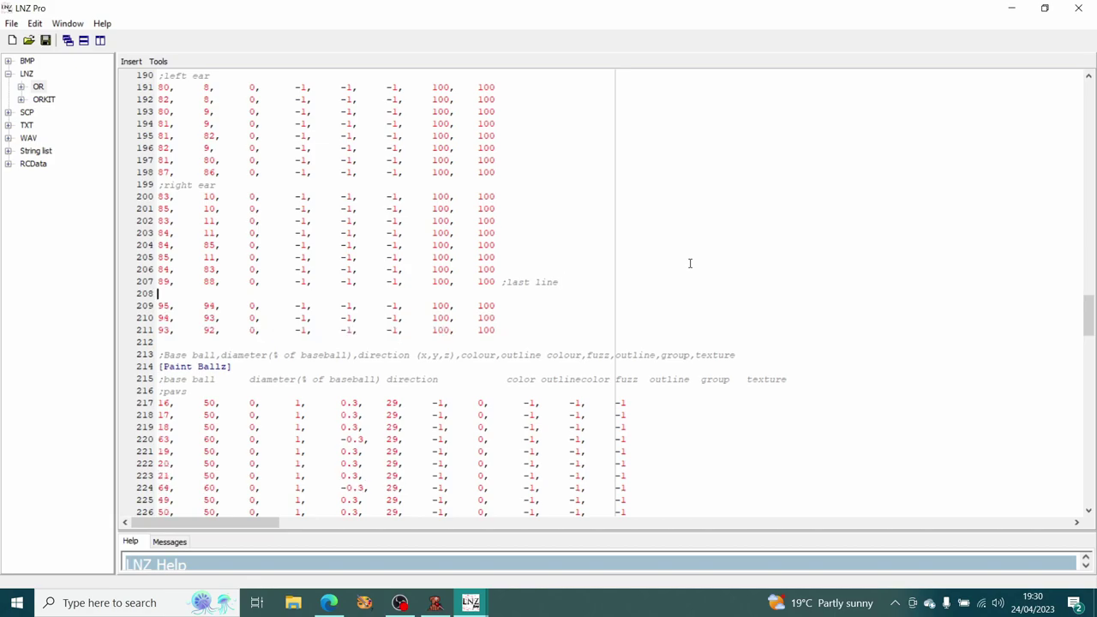
{"action": "type", "text": ";left horn"}
Compare the ball numbers in the left horn linez with the numbered left devil horn rows in the addball section
{"action": "left_click_drag", "start_coordinate": [159, 306], "coordinate": [170, 306]}
{"action": "left_click", "coordinate": [207, 309]}
{"action": "scroll", "coordinate": [431, 277], "scroll_direction": "up", "scroll_amount": 13}
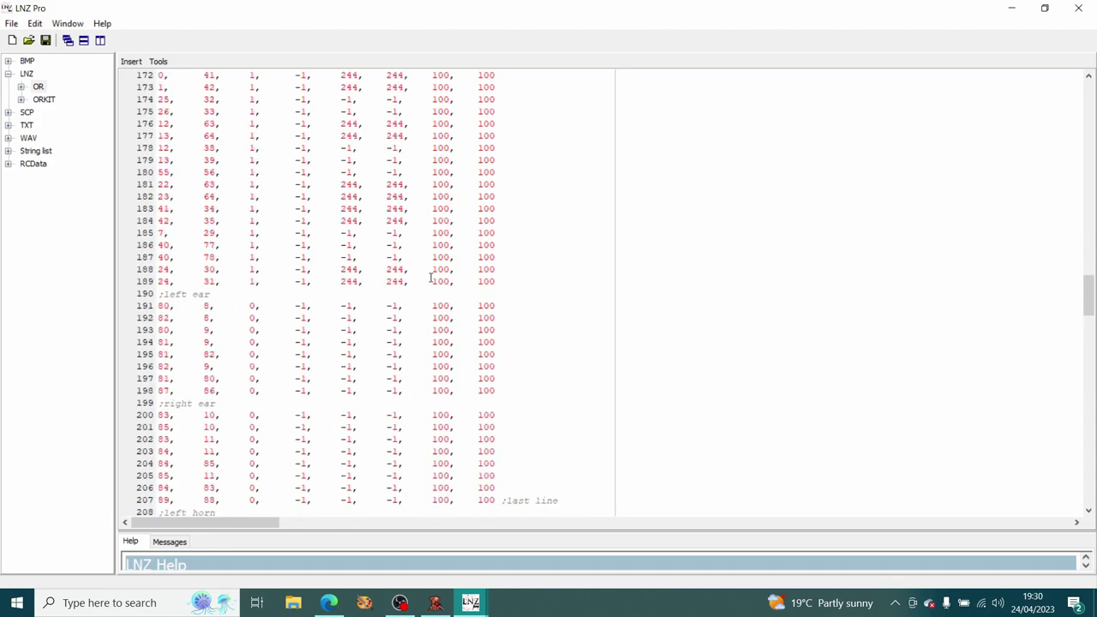
{"action": "scroll", "coordinate": [432, 277], "scroll_direction": "up", "scroll_amount": 6}
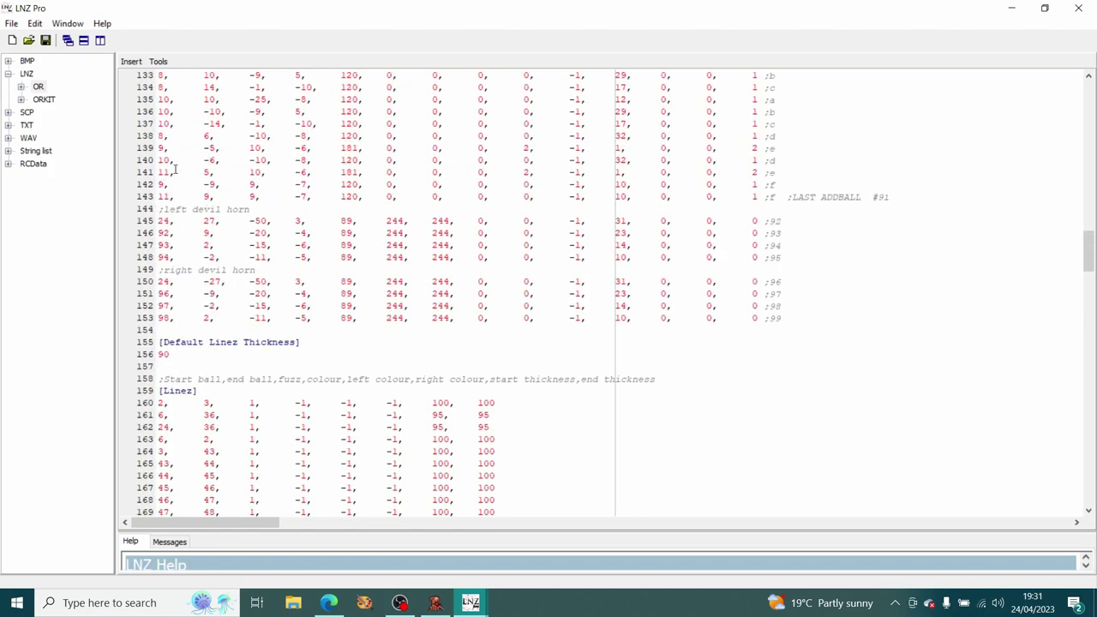
{"action": "left_click_drag", "start_coordinate": [785, 257], "coordinate": [777, 246]}
{"action": "left_click", "coordinate": [781, 244]}
Duplicate the left horn linez block directly below itself and retitle the copy's comment ";right horn"
{"action": "scroll", "coordinate": [614, 362], "scroll_direction": "down", "scroll_amount": 20}
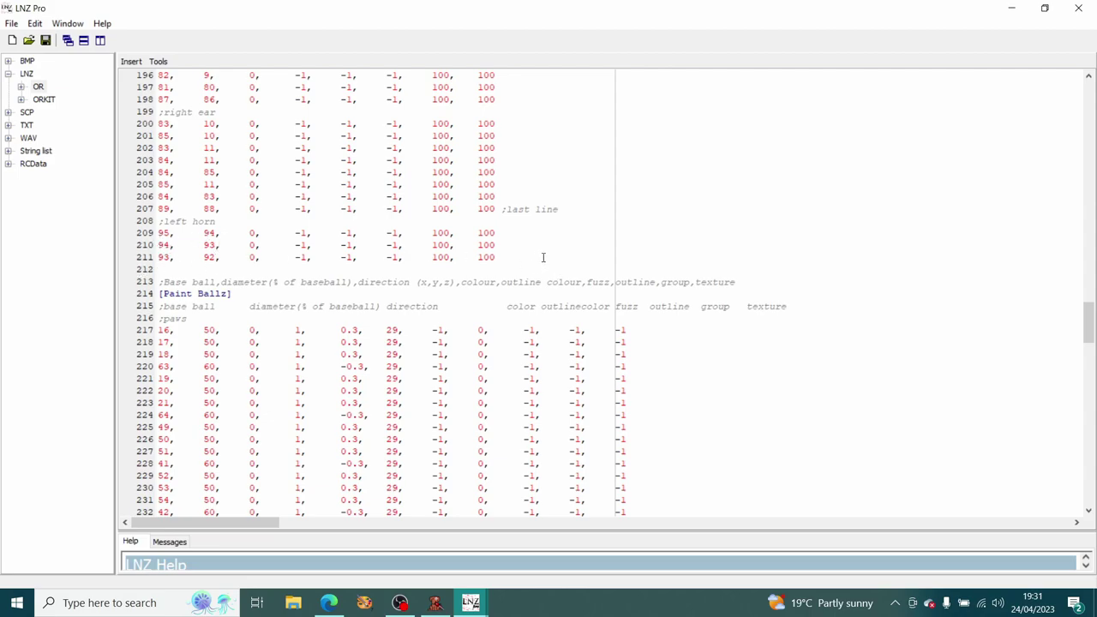
{"action": "left_click_drag", "start_coordinate": [508, 257], "coordinate": [124, 220]}
{"action": "key", "text": "ctrl+c"}
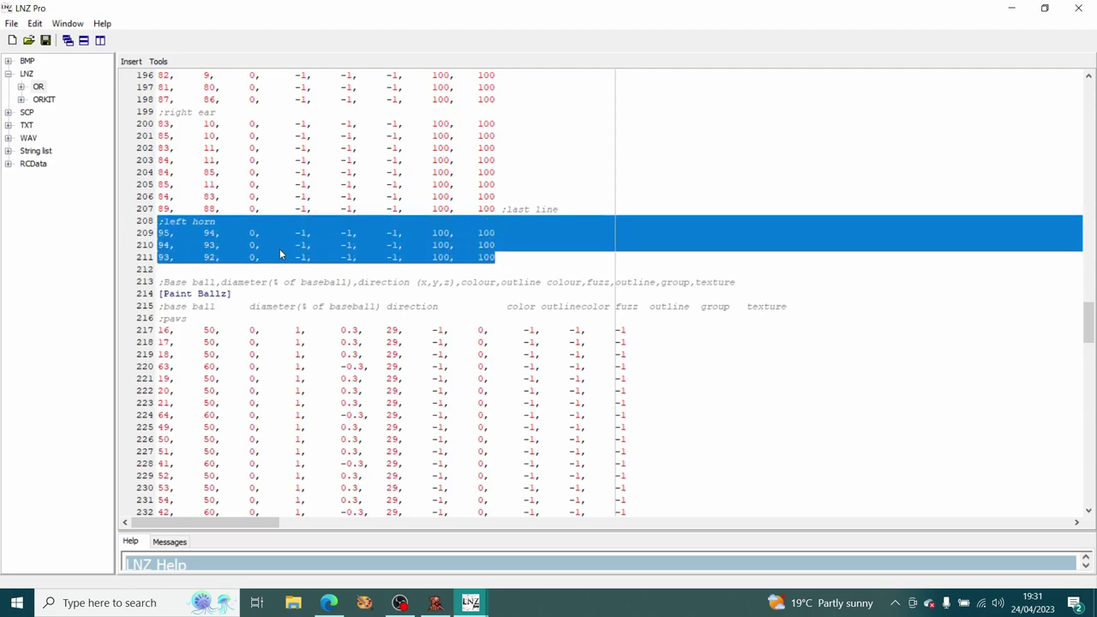
{"action": "left_click", "coordinate": [508, 265]}
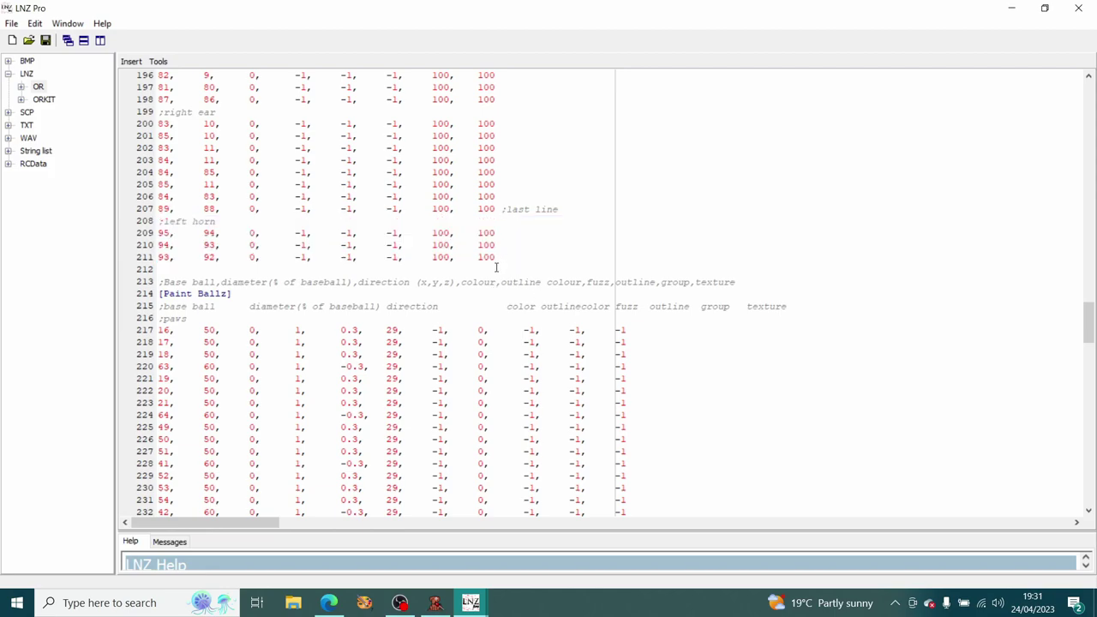
{"action": "key", "text": "Return"}
{"action": "key", "text": "ctrl+v"}
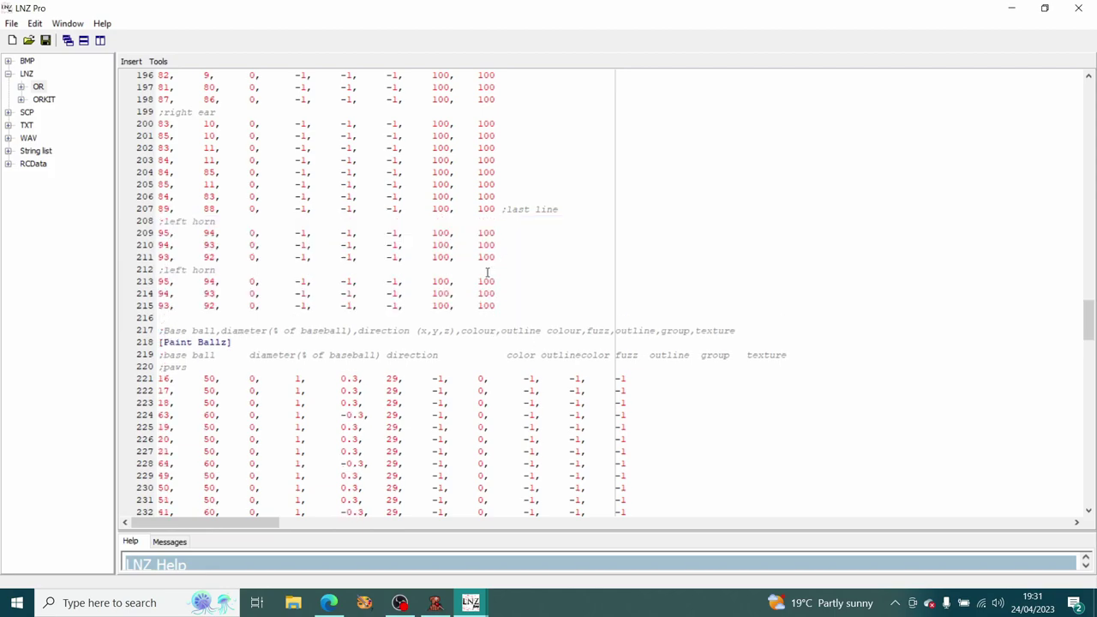
{"action": "double_click", "coordinate": [172, 270]}
{"action": "type", "text": "right"}
Set the right horn linez ball pairs to 99-98, 98-97 and 97-96 to match the right devil horn addballs, and save
{"action": "scroll", "coordinate": [466, 281], "scroll_direction": "up", "scroll_amount": 19}
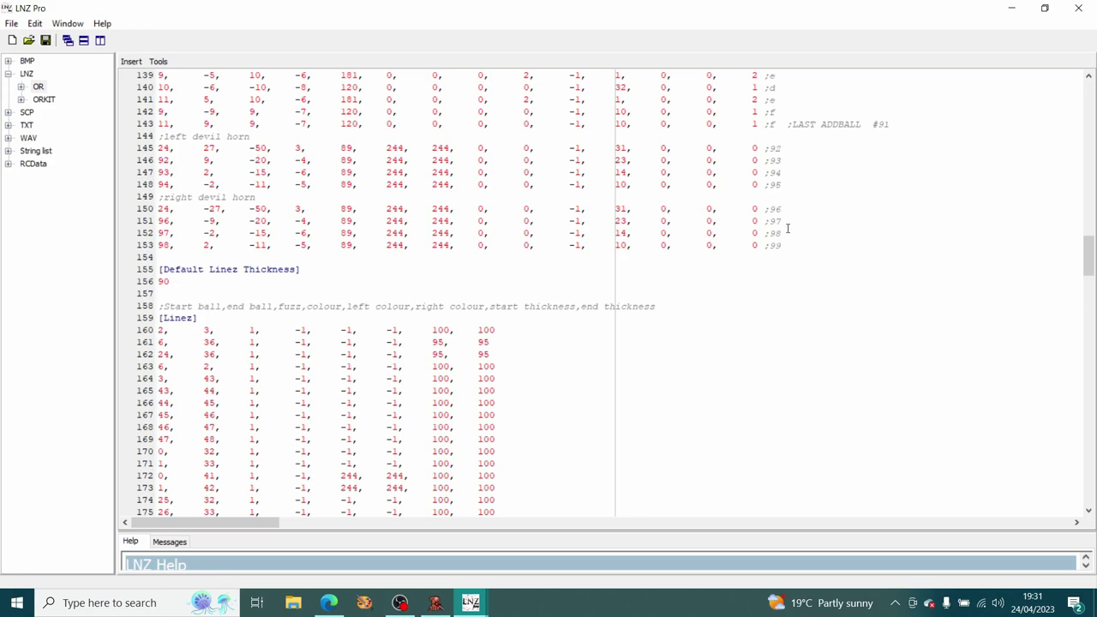
{"action": "scroll", "coordinate": [680, 326], "scroll_direction": "down", "scroll_amount": 18}
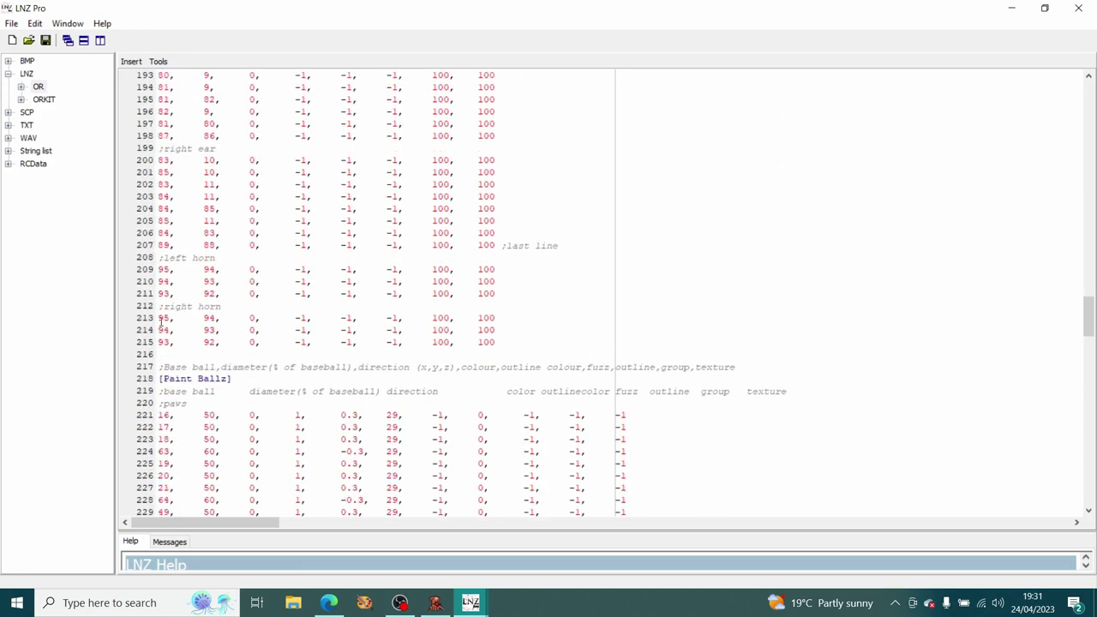
{"action": "left_click", "coordinate": [169, 317]}
{"action": "key", "text": "BackSpace"}
{"action": "type", "text": "8"}
{"action": "key", "text": "BackSpace"}
{"action": "type", "text": "8"}
{"action": "key", "text": "BackSpace"}
{"action": "type", "text": "7,\t96"}
{"action": "left_click", "coordinate": [44, 40]}
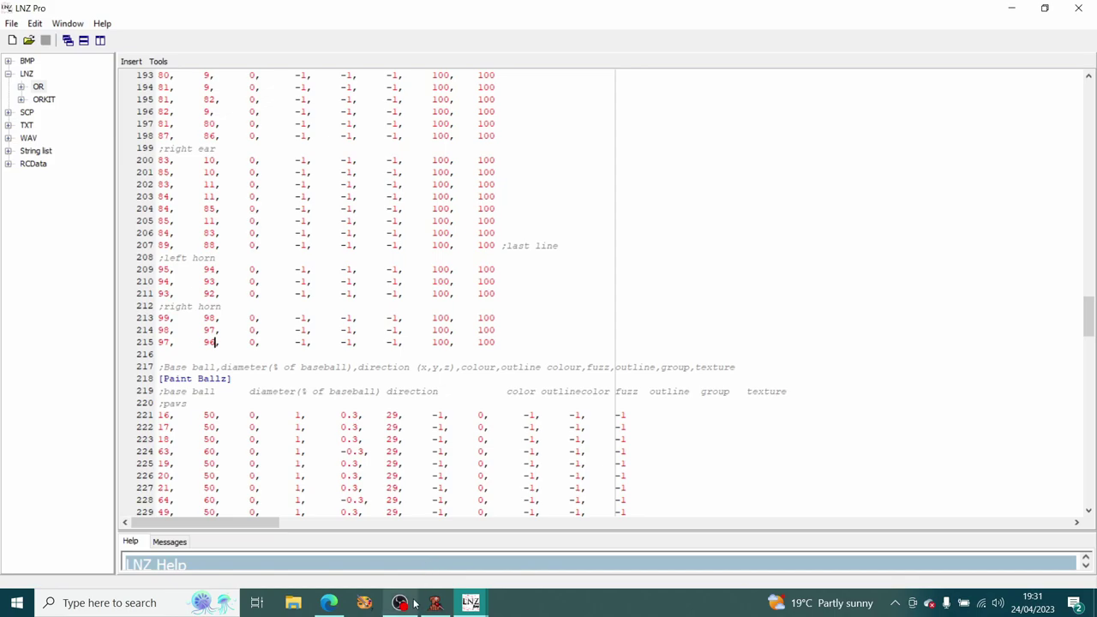
Switch to Pet Workshop and reload Orange Shorthair.cat to show the linez on both horns
{"action": "left_click", "coordinate": [434, 603]}
{"action": "left_click", "coordinate": [239, 33]}
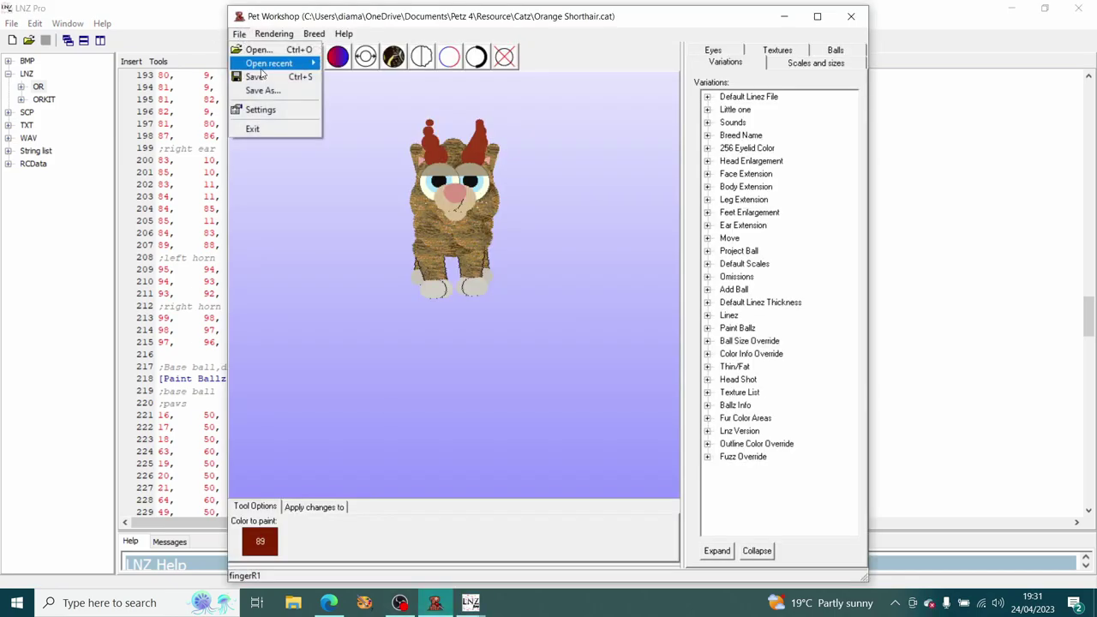
{"action": "mouse_move", "coordinate": [291, 69]}
{"action": "left_click", "coordinate": [406, 64]}
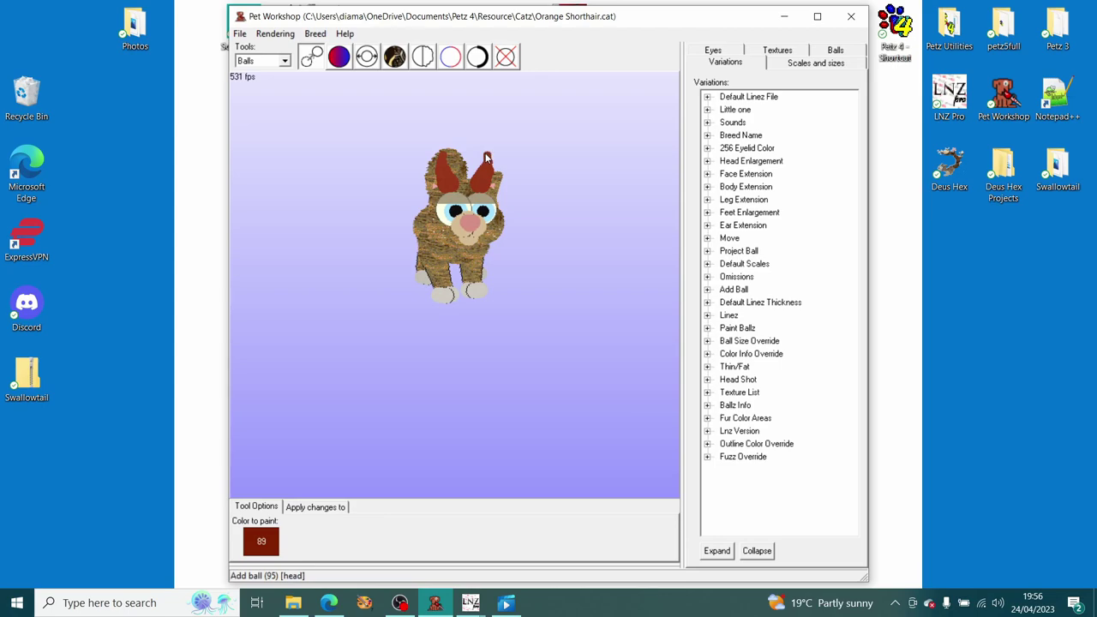
Add an add-ball to the left cheek and a second one onto it, then remove both in Delete ball mode
{"action": "left_click_drag", "start_coordinate": [486, 157], "coordinate": [486, 166]}
{"action": "right_click", "coordinate": [499, 228]}
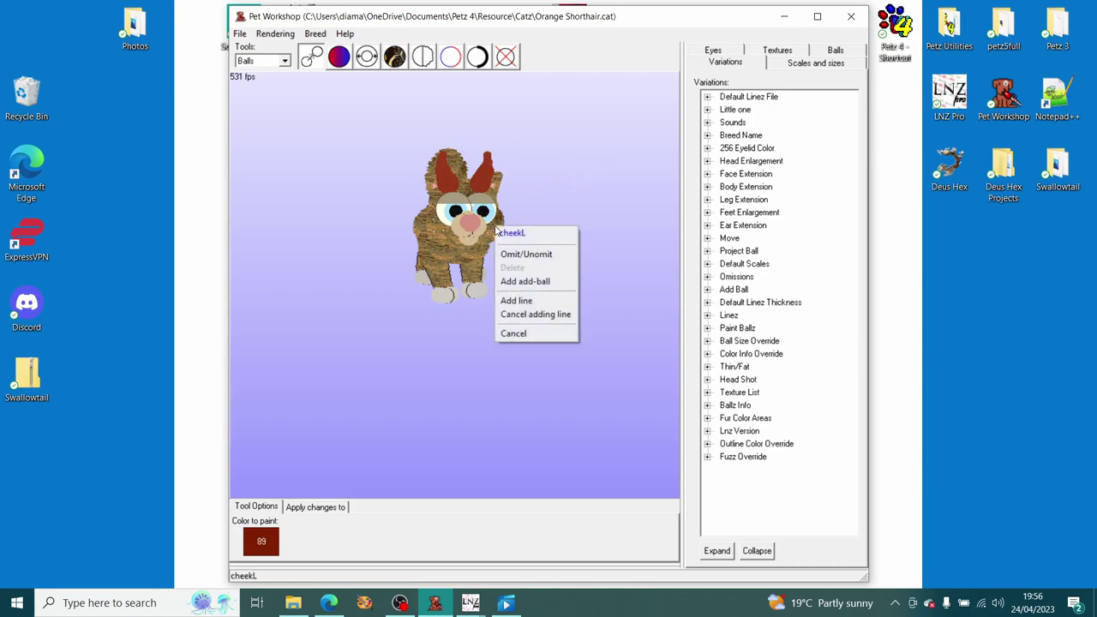
{"action": "left_click", "coordinate": [526, 281]}
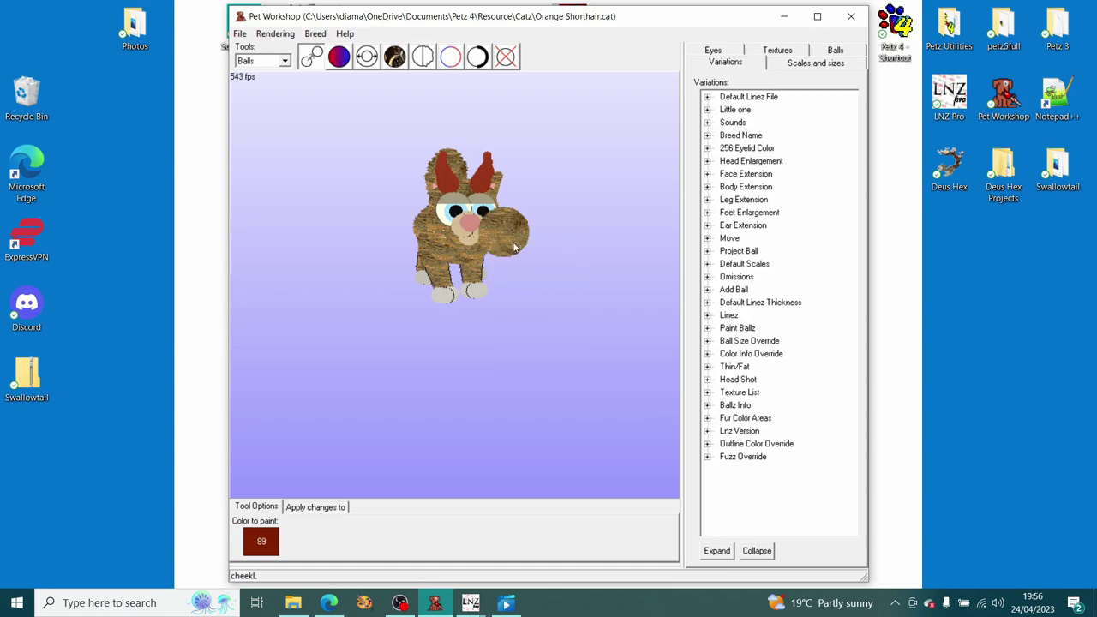
{"action": "right_click", "coordinate": [506, 236]}
{"action": "left_click", "coordinate": [553, 290]}
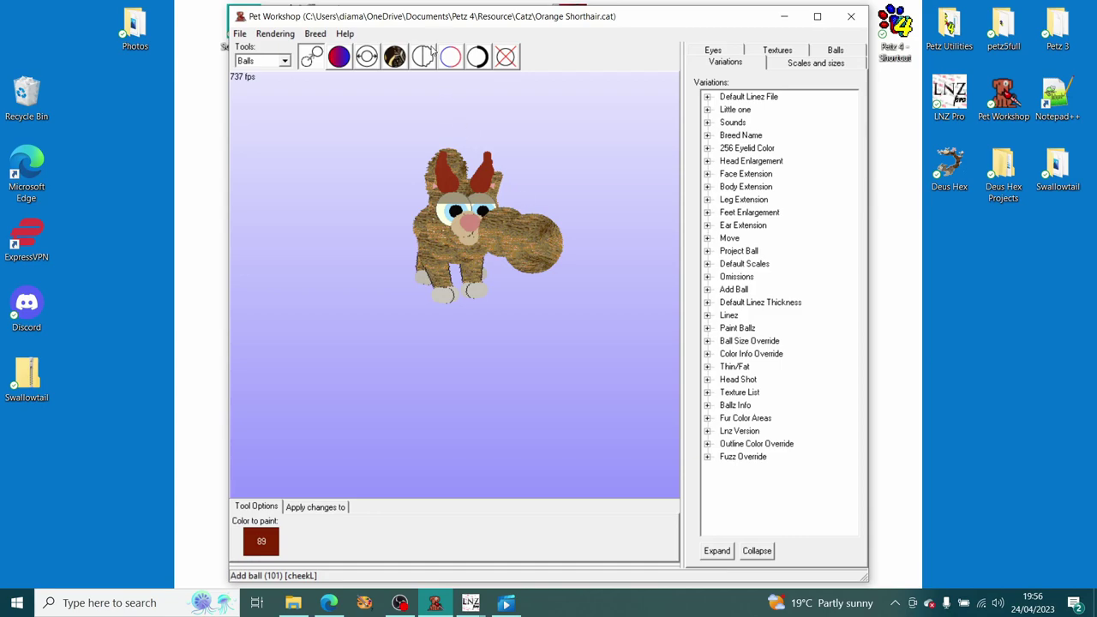
{"action": "left_click", "coordinate": [506, 58]}
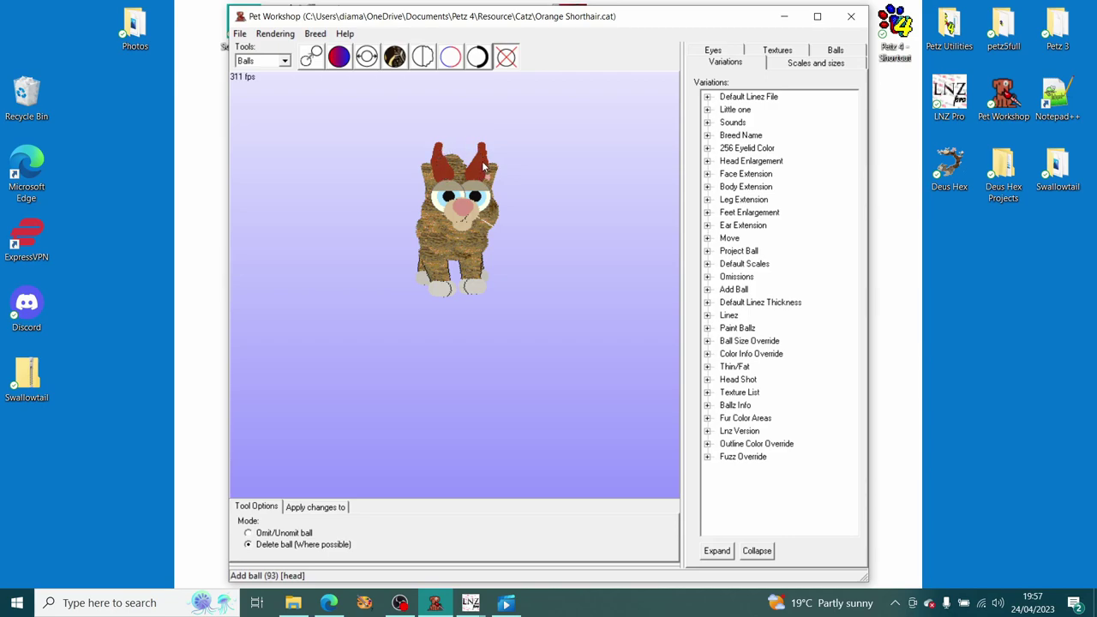
Set the ball paint color to green 136 and recolor add ball 94 near the tip of the left horn
{"action": "left_click", "coordinate": [339, 56]}
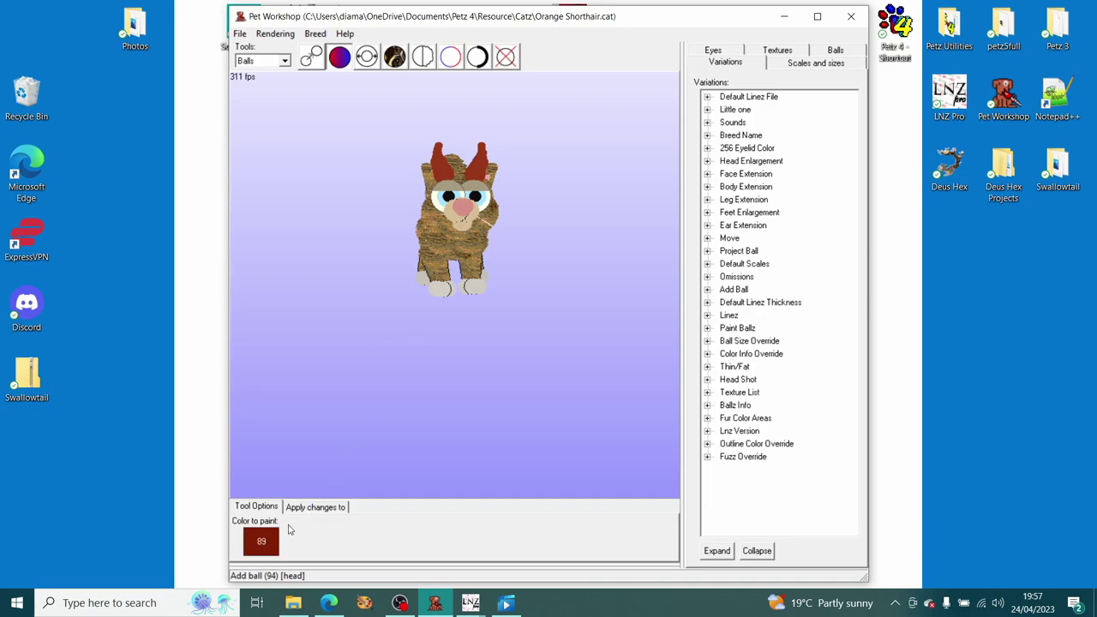
{"action": "left_click", "coordinate": [256, 553]}
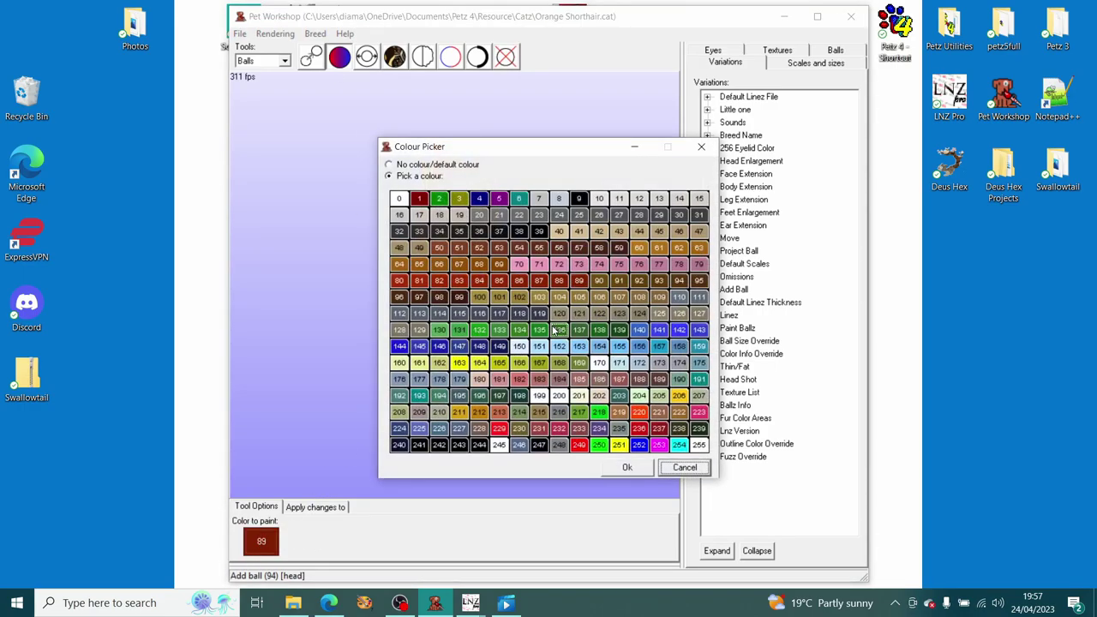
{"action": "left_click", "coordinate": [627, 468]}
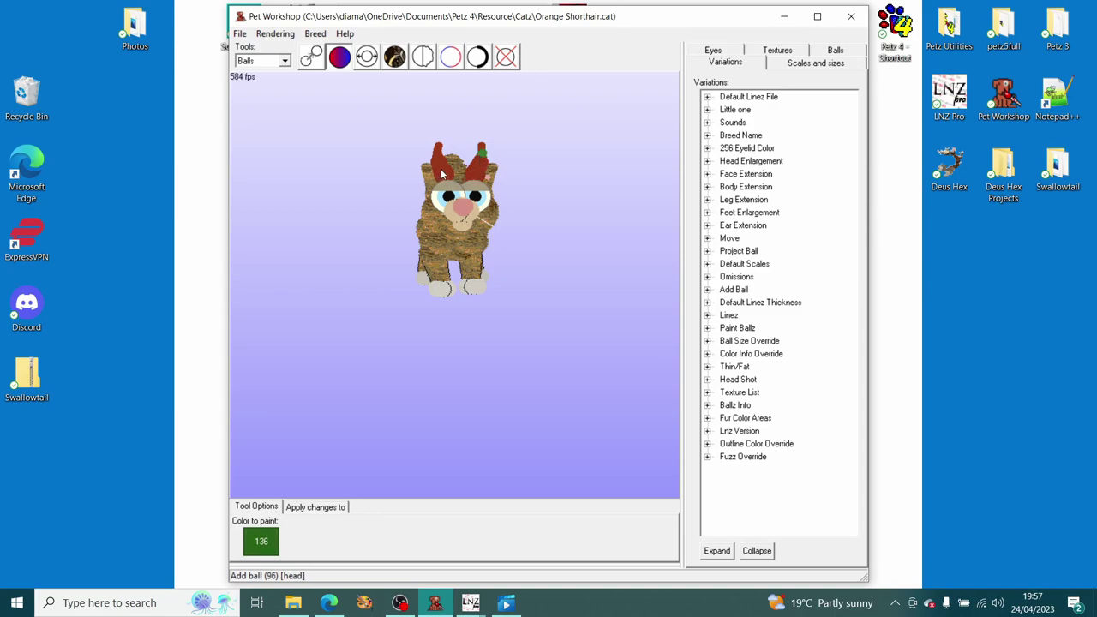
{"action": "left_click", "coordinate": [474, 177]}
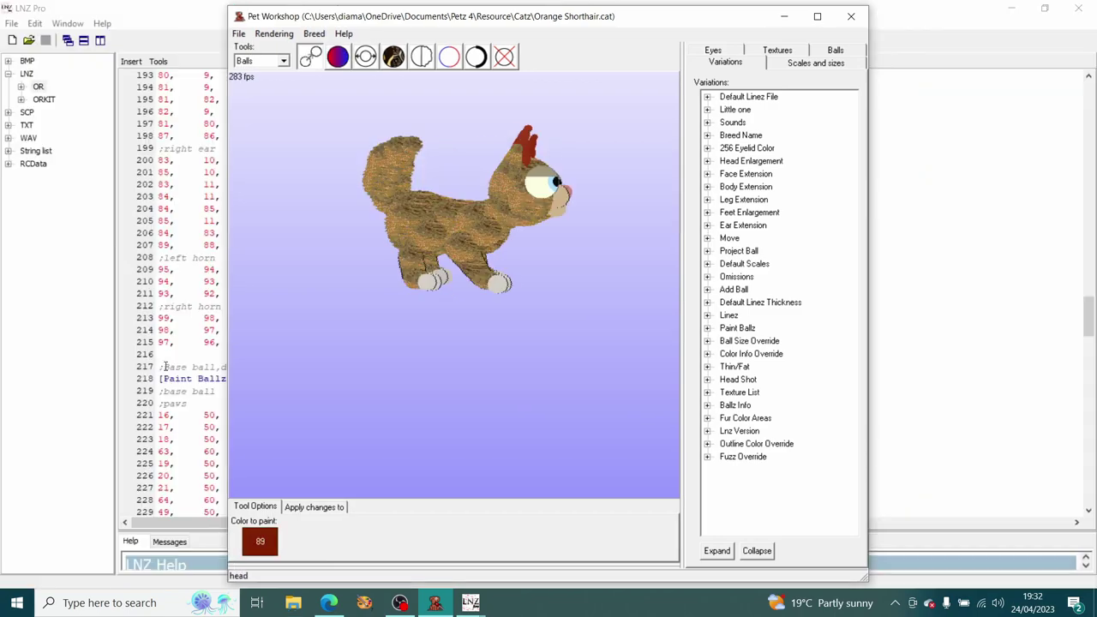
Minimize LNZ Pro and Pet Workshop, and launch Petz 4 from the desktop
{"action": "left_click", "coordinate": [170, 340]}
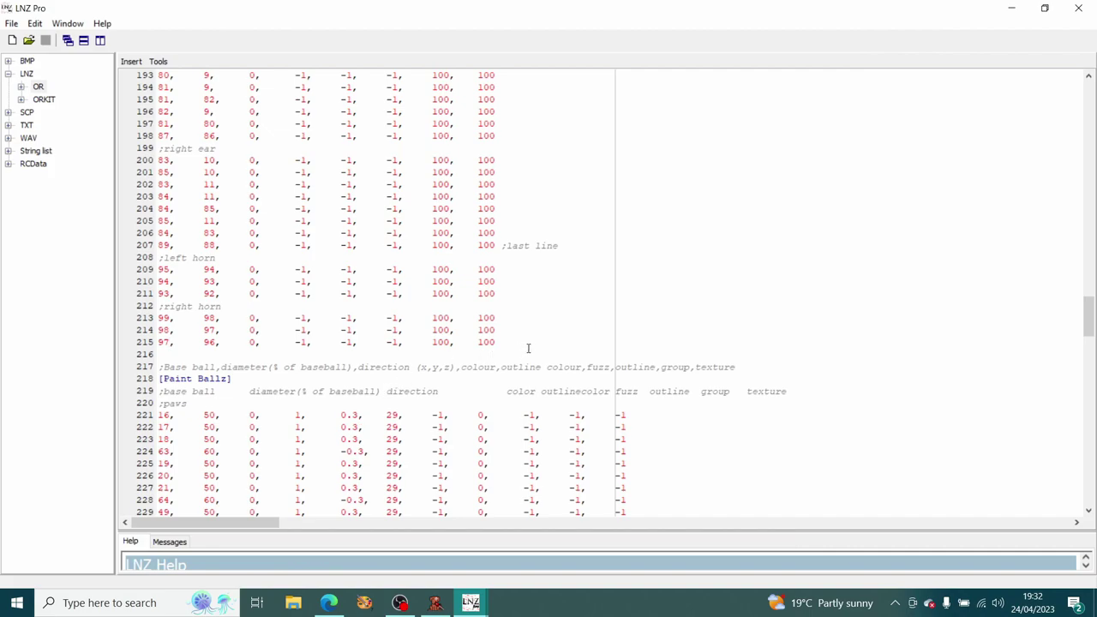
{"action": "scroll", "coordinate": [555, 336], "scroll_direction": "down", "scroll_amount": 2}
{"action": "scroll", "coordinate": [554, 336], "scroll_direction": "up", "scroll_amount": 7}
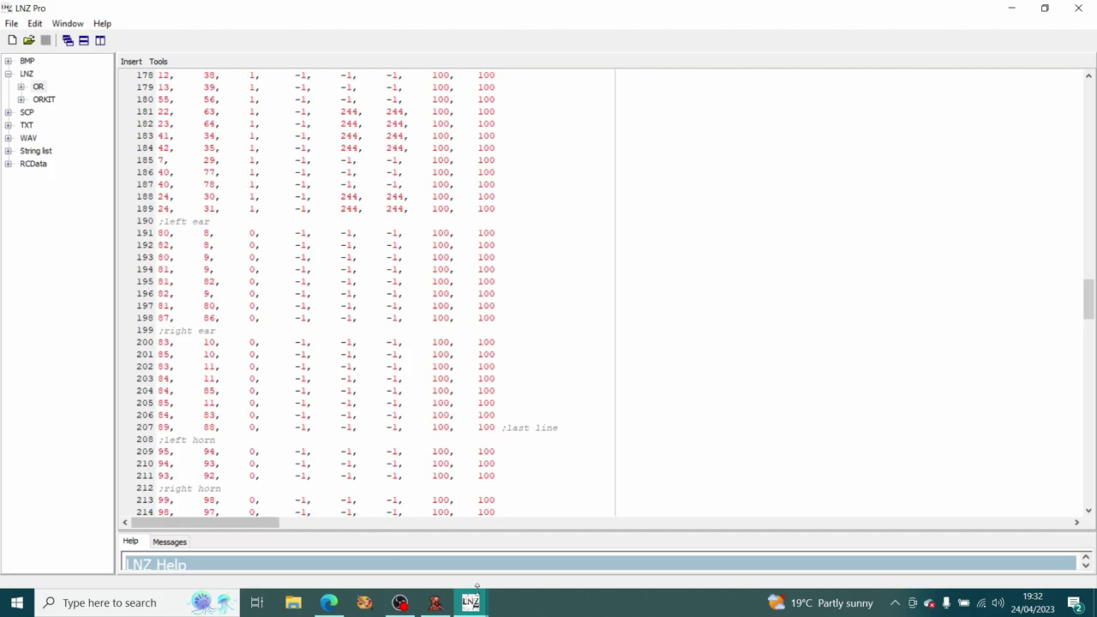
{"action": "left_click", "coordinate": [480, 604]}
{"action": "left_click", "coordinate": [804, 245]}
{"action": "left_click", "coordinate": [1012, 7]}
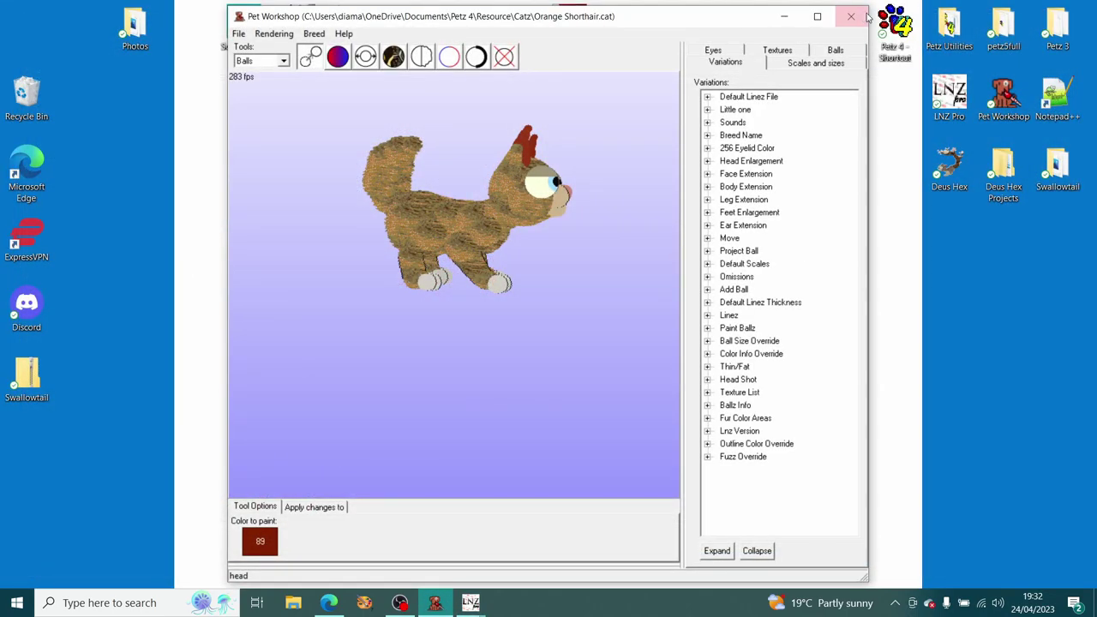
{"action": "left_click", "coordinate": [784, 17]}
{"action": "double_click", "coordinate": [896, 36]}
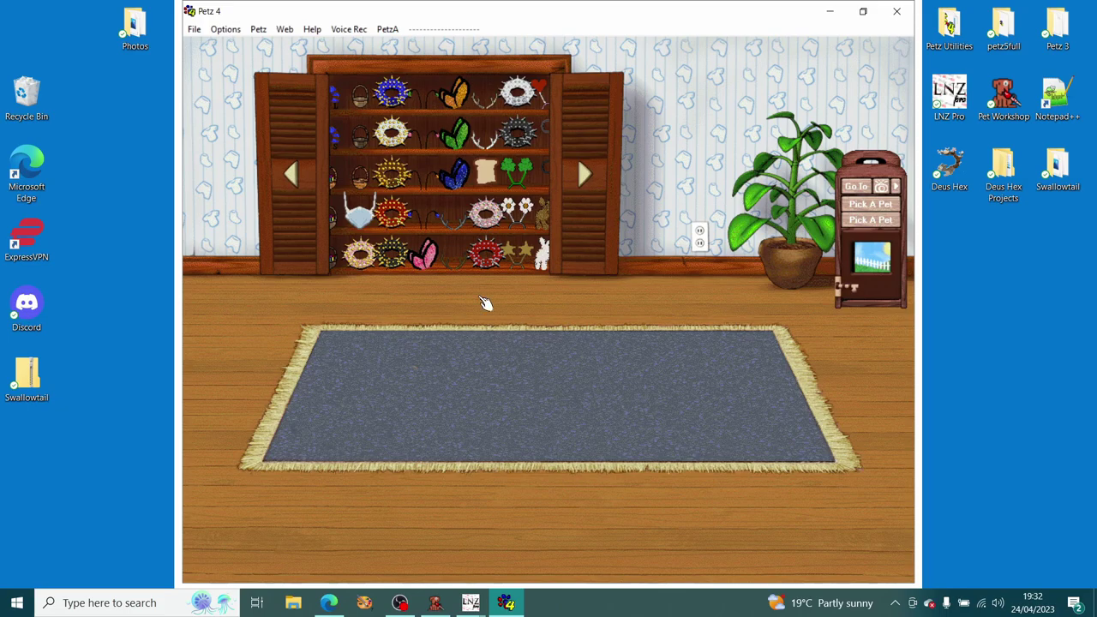
Go to the Adoption Center and bring out an Orange Shorthair
{"action": "left_click", "coordinate": [860, 186]}
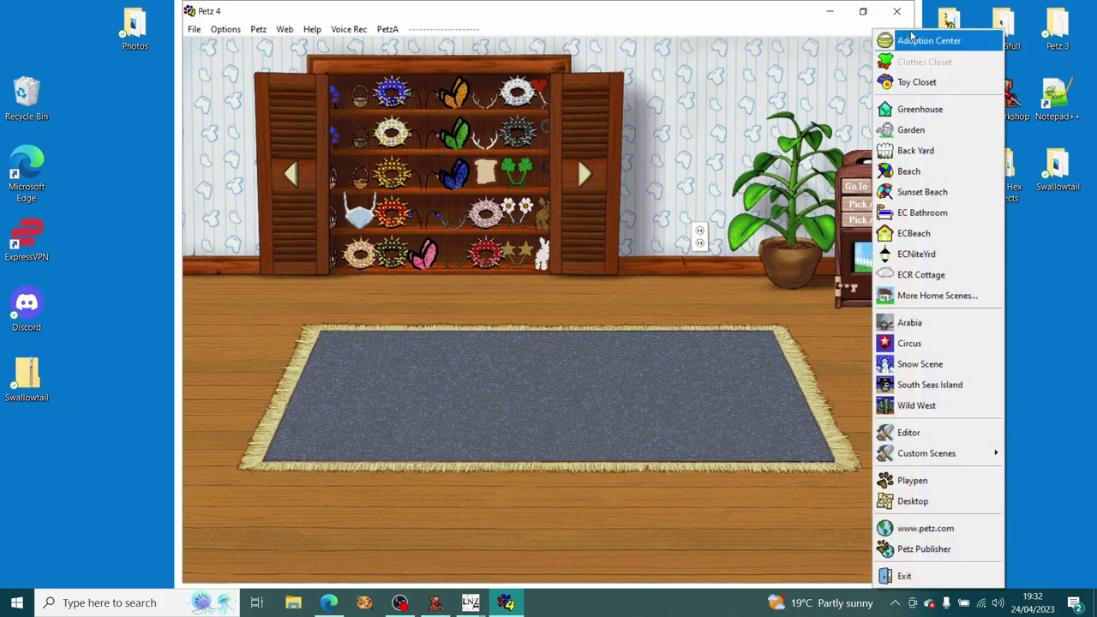
{"action": "left_click", "coordinate": [910, 40]}
{"action": "left_click", "coordinate": [347, 222]}
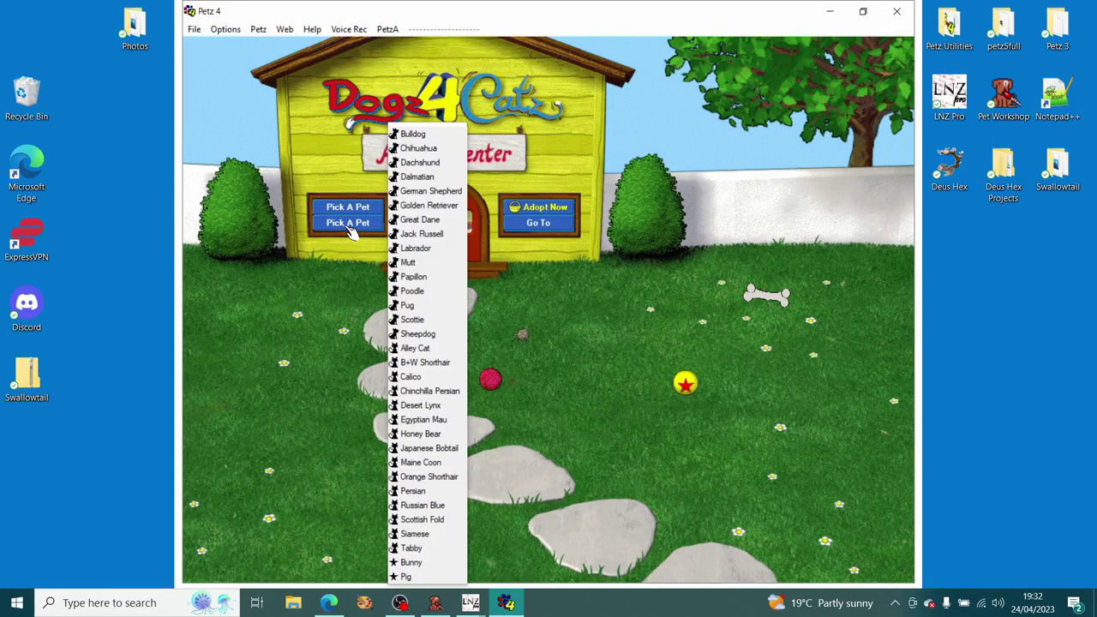
{"action": "left_click", "coordinate": [439, 418]}
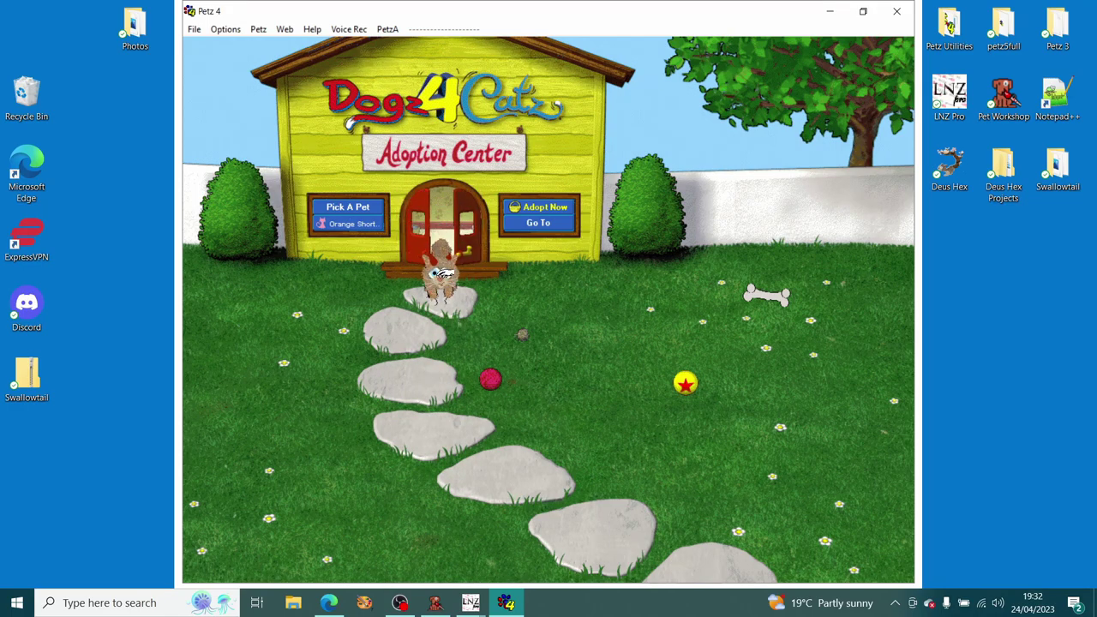
Adopt the Orange Shorthair under the pet name Scaredy, proceeding past the Petz Care Alert
{"action": "left_click", "coordinate": [561, 206]}
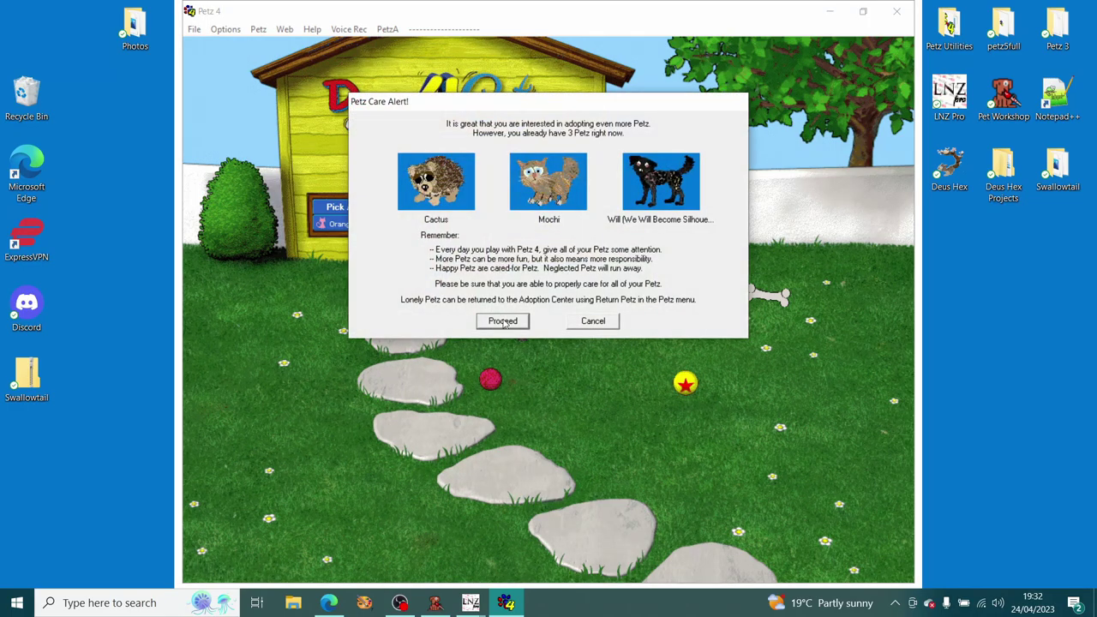
{"action": "left_click", "coordinate": [502, 321]}
{"action": "left_click", "coordinate": [513, 353]}
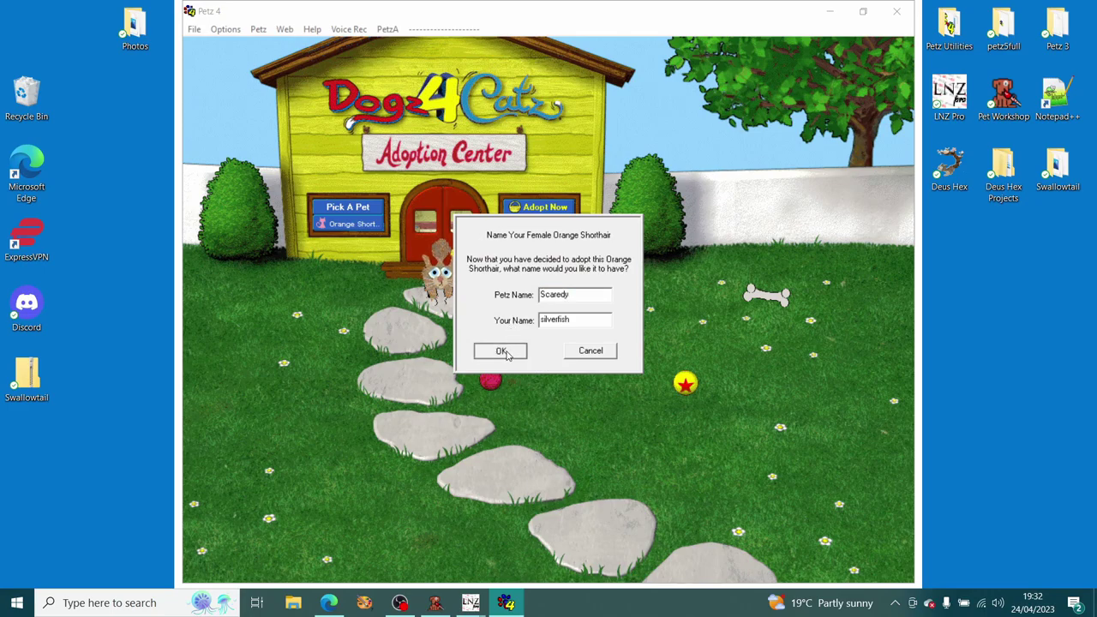
{"action": "left_click", "coordinate": [506, 431]}
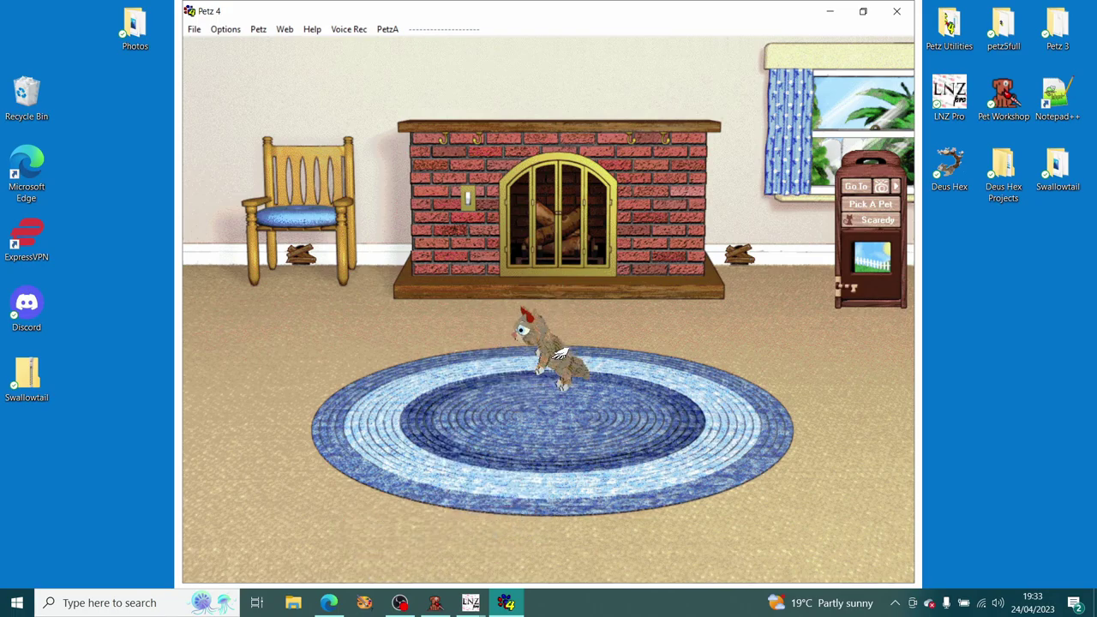
Put Scaredy away in the carrying case and close Petz 4
{"action": "left_click_drag", "start_coordinate": [557, 377], "coordinate": [869, 252]}
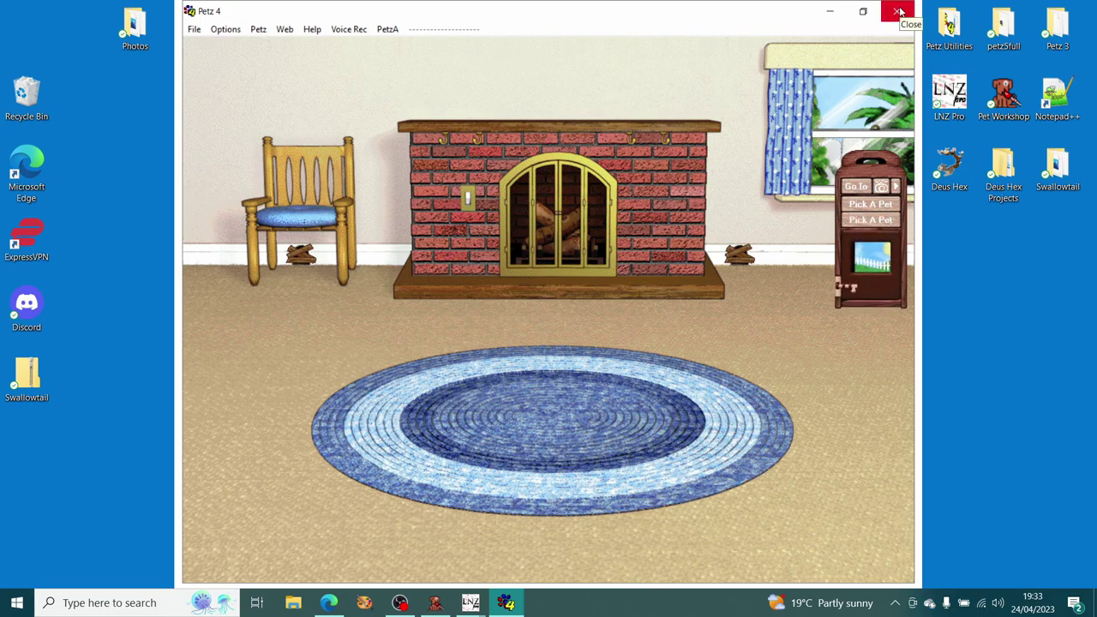
{"action": "left_click", "coordinate": [900, 11]}
Open Scaredy.pet from the Adopted Petz folder in LNZ Pro and display its Adult LNZ
{"action": "mouse_move", "coordinate": [470, 604]}
{"action": "left_click", "coordinate": [431, 537]}
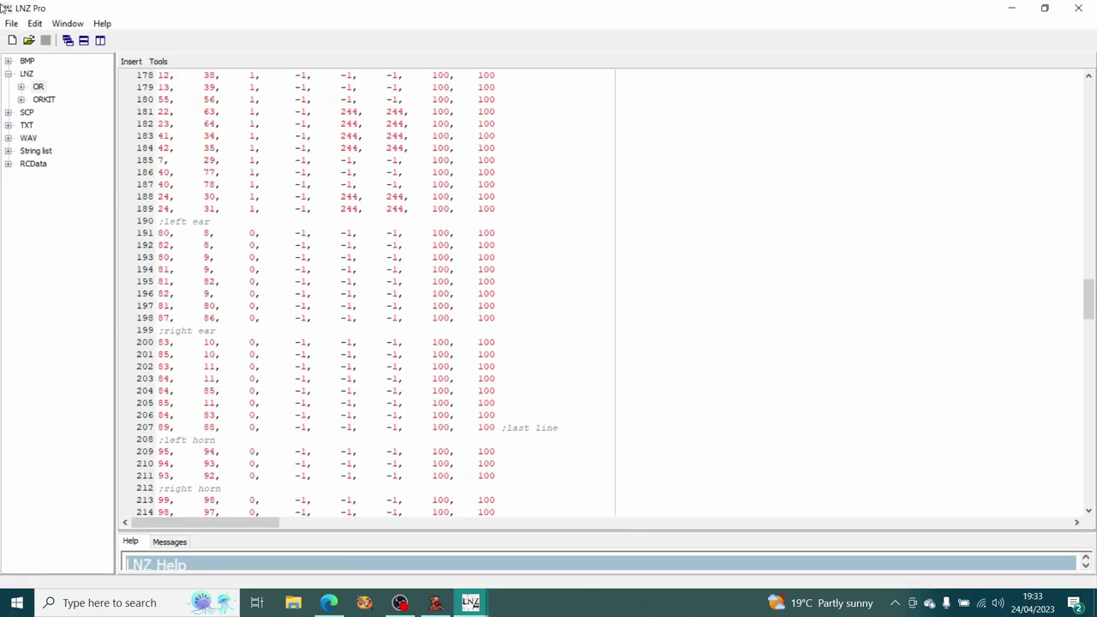
{"action": "left_click", "coordinate": [11, 23]}
{"action": "left_click", "coordinate": [36, 76]}
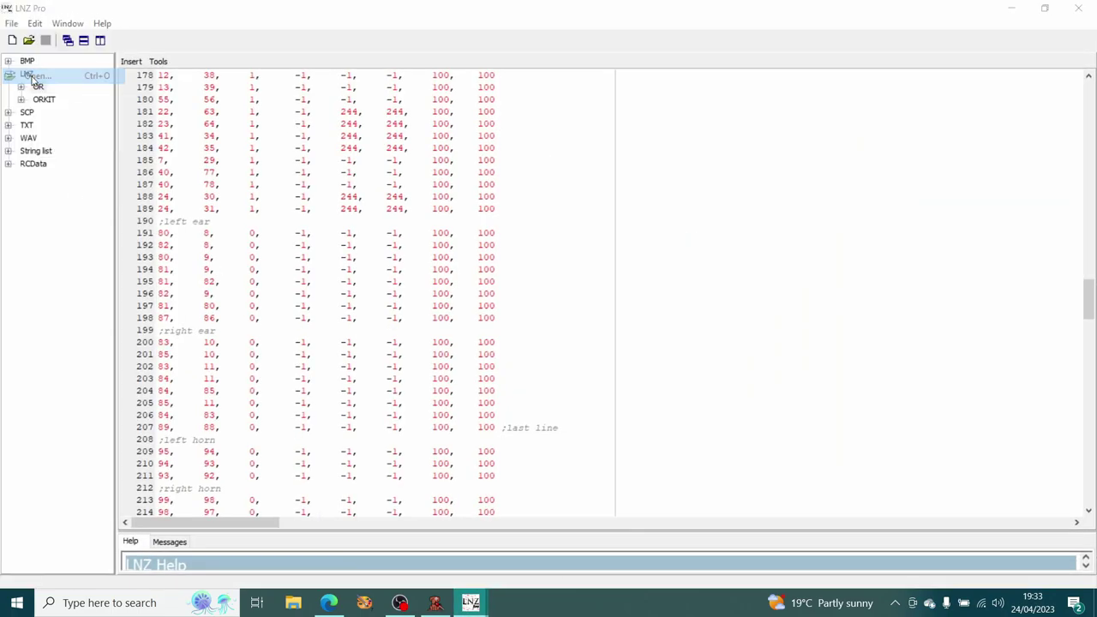
{"action": "scroll", "coordinate": [330, 262], "scroll_direction": "up", "scroll_amount": 5}
{"action": "left_click", "coordinate": [319, 240]}
{"action": "left_click", "coordinate": [466, 240]}
{"action": "left_click", "coordinate": [677, 426]}
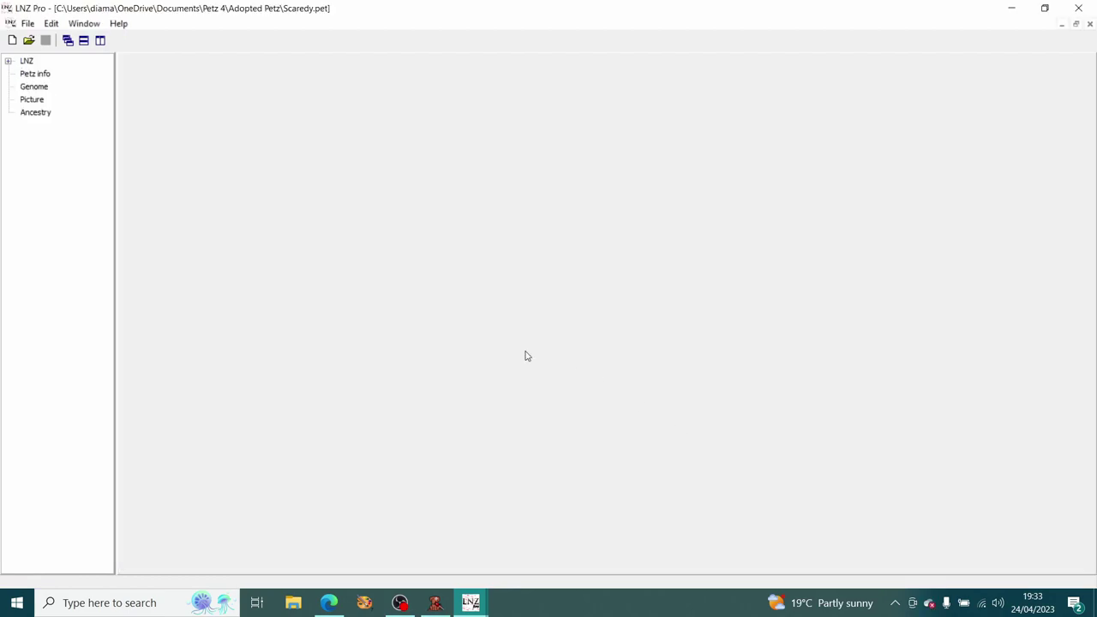
{"action": "left_click", "coordinate": [8, 61]}
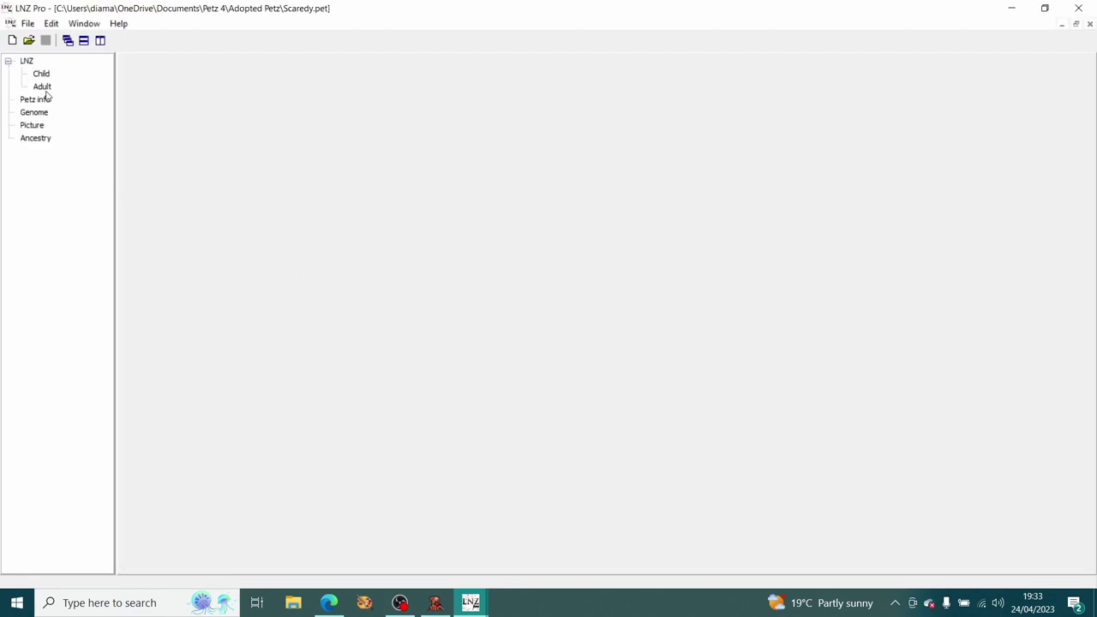
{"action": "left_click", "coordinate": [42, 86]}
Examine the [Add Ball] section of Scaredy's Adult LNZ, highlighting the groups of addballs on lines 71–80, 81–83 and 84–95
{"action": "scroll", "coordinate": [371, 247], "scroll_direction": "down", "scroll_amount": 14}
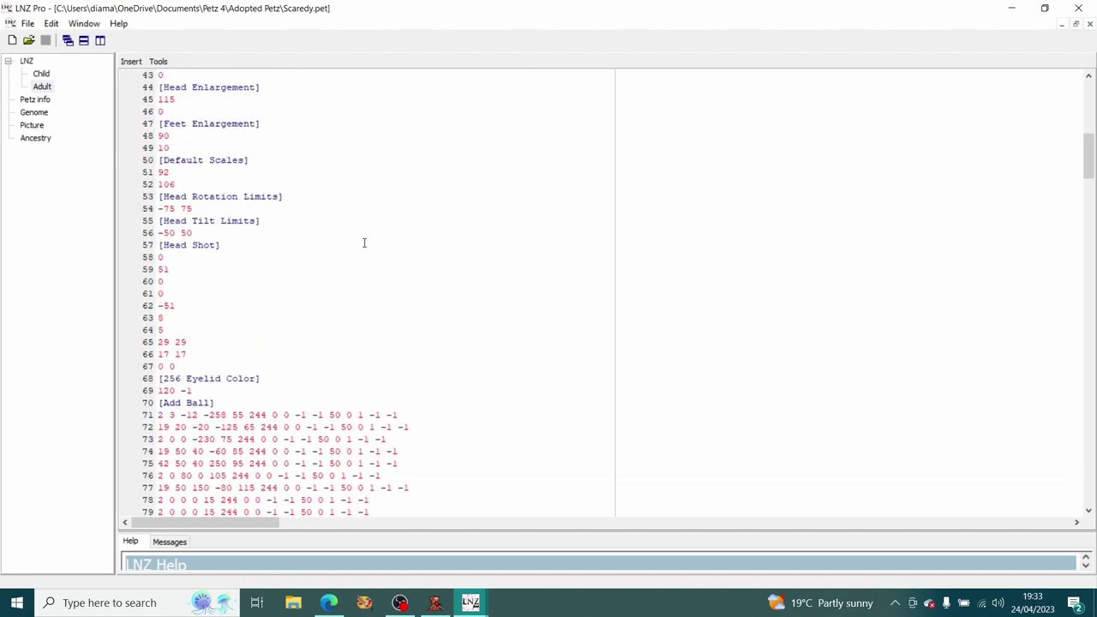
{"action": "scroll", "coordinate": [364, 243], "scroll_direction": "down", "scroll_amount": 3}
{"action": "scroll", "coordinate": [367, 227], "scroll_direction": "down", "scroll_amount": 4}
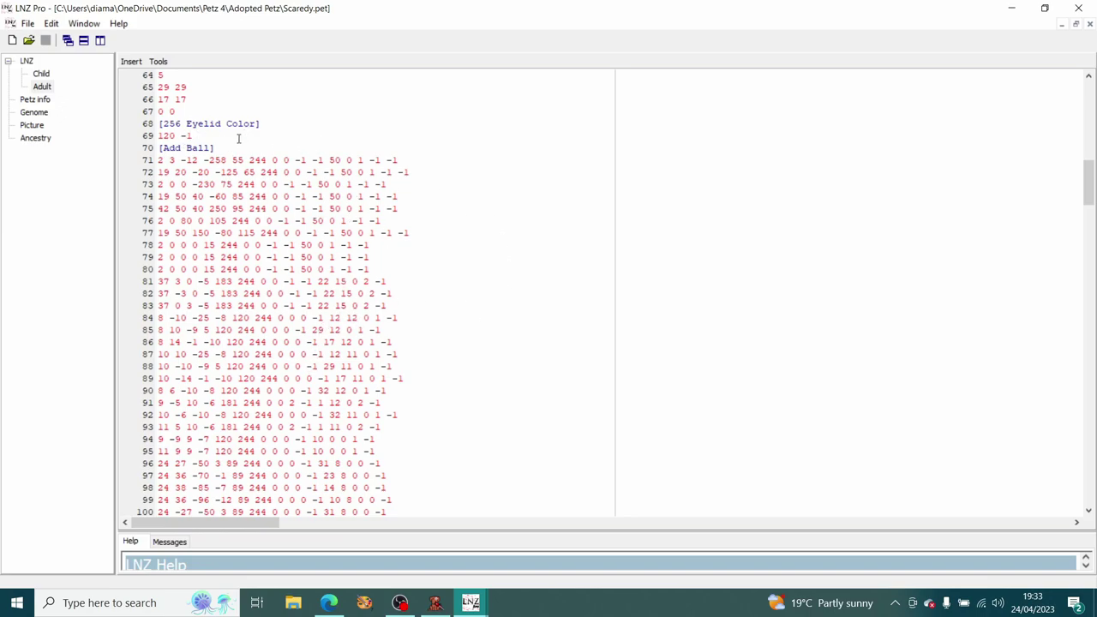
{"action": "scroll", "coordinate": [263, 162], "scroll_direction": "down", "scroll_amount": 2}
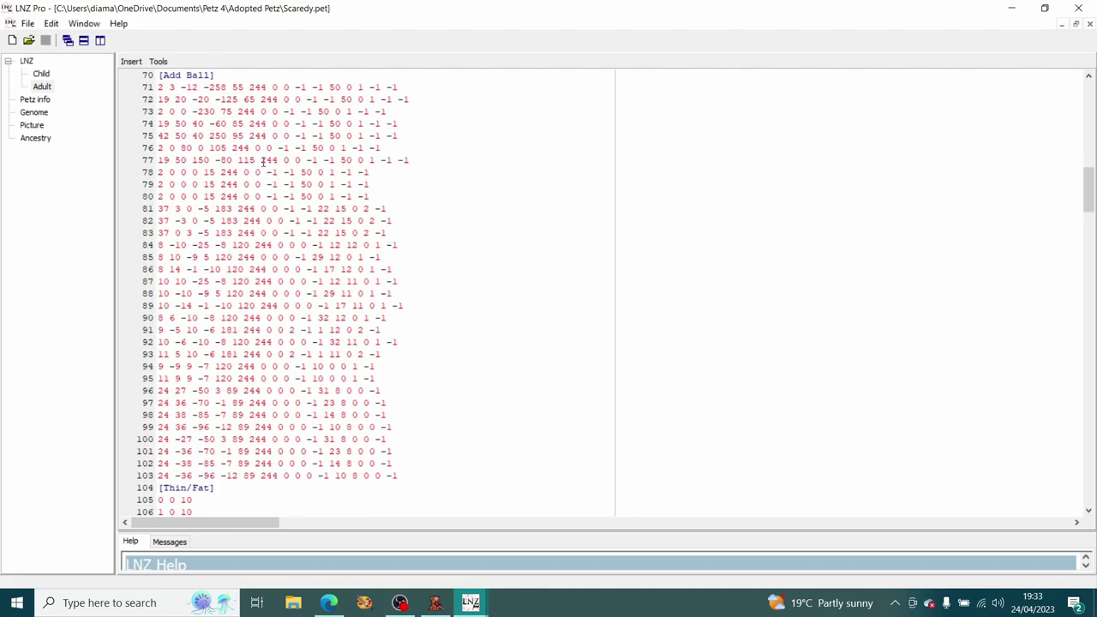
{"action": "scroll", "coordinate": [263, 163], "scroll_direction": "up", "scroll_amount": 1}
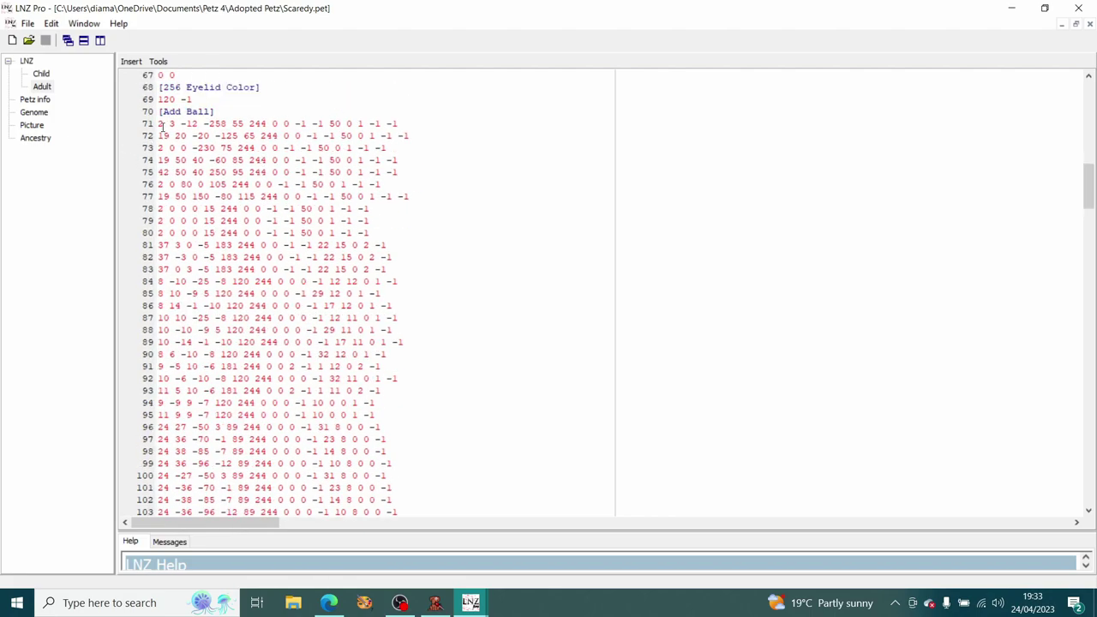
{"action": "left_click_drag", "start_coordinate": [155, 124], "coordinate": [480, 234]}
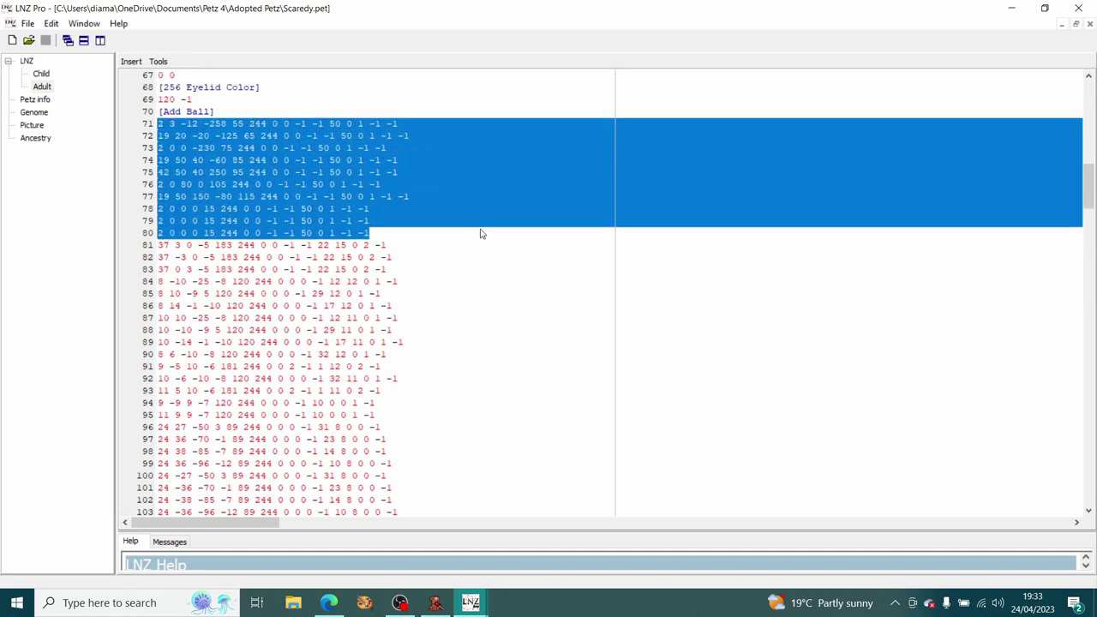
{"action": "mouse_move", "coordinate": [470, 603]}
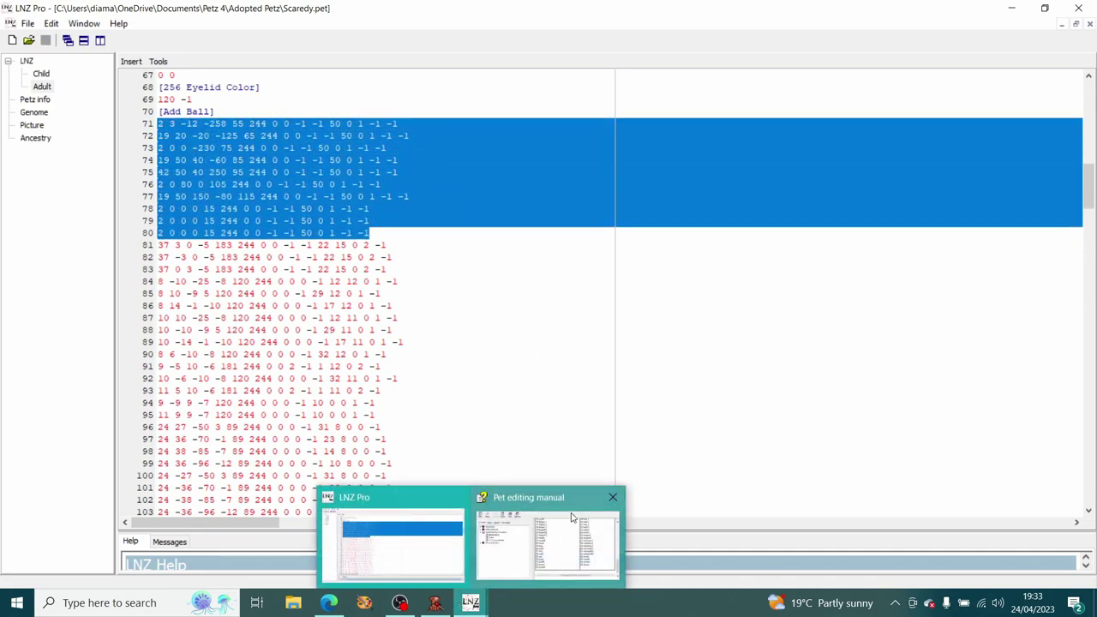
{"action": "left_click", "coordinate": [254, 243]}
{"action": "left_click_drag", "start_coordinate": [159, 245], "coordinate": [450, 270]}
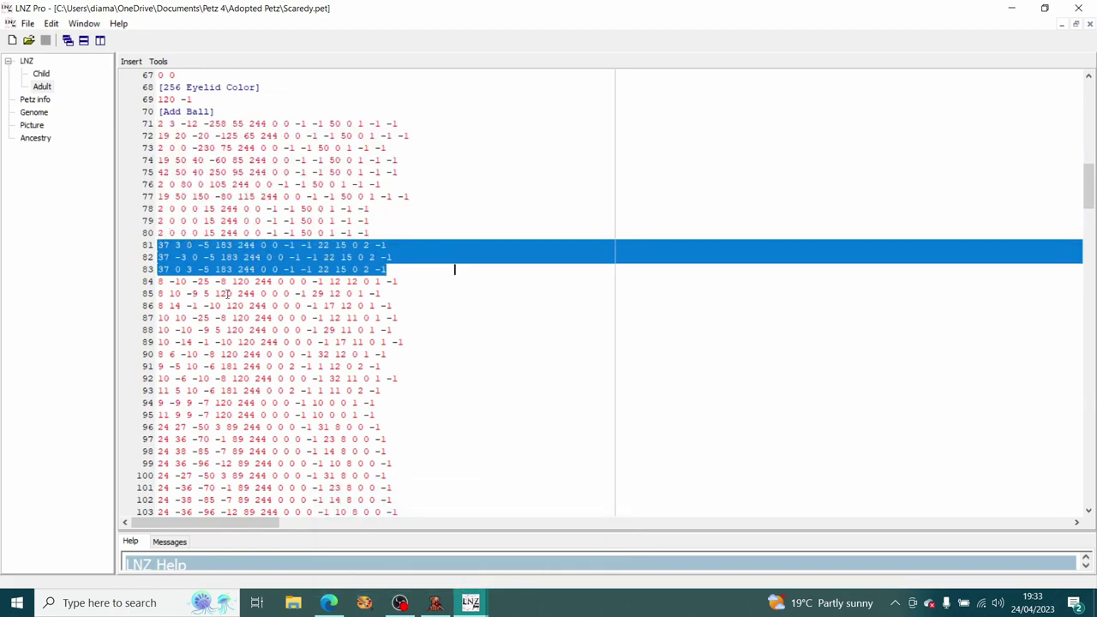
{"action": "left_click_drag", "start_coordinate": [159, 281], "coordinate": [488, 416]}
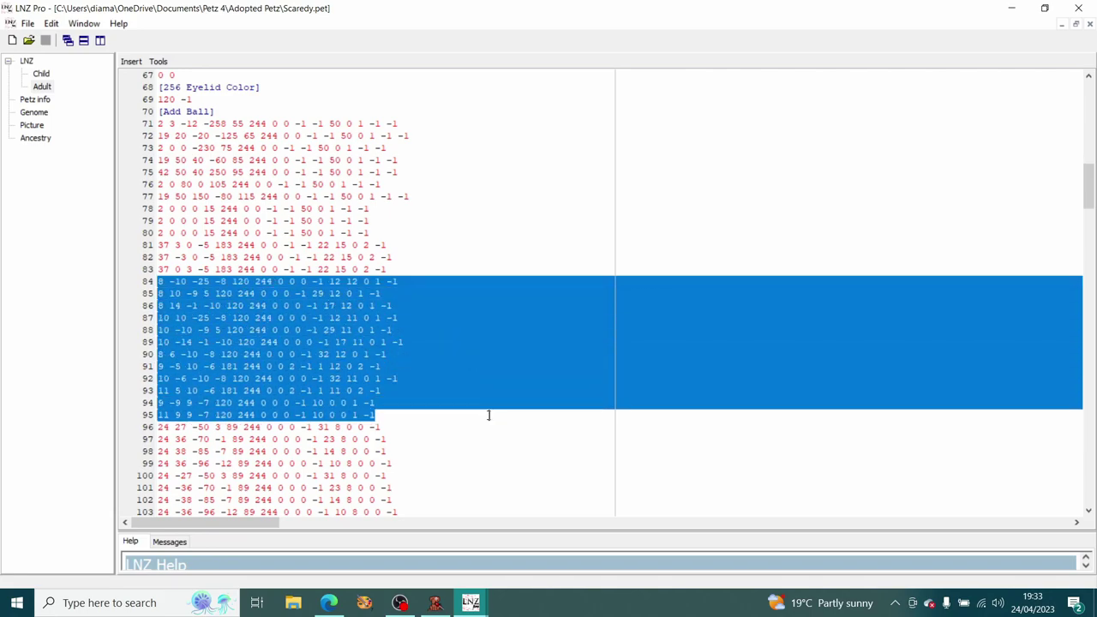
Insert a ";horns" comment line above the horn addballs in Scaredy's [Add Ball] section
{"action": "left_click", "coordinate": [406, 417]}
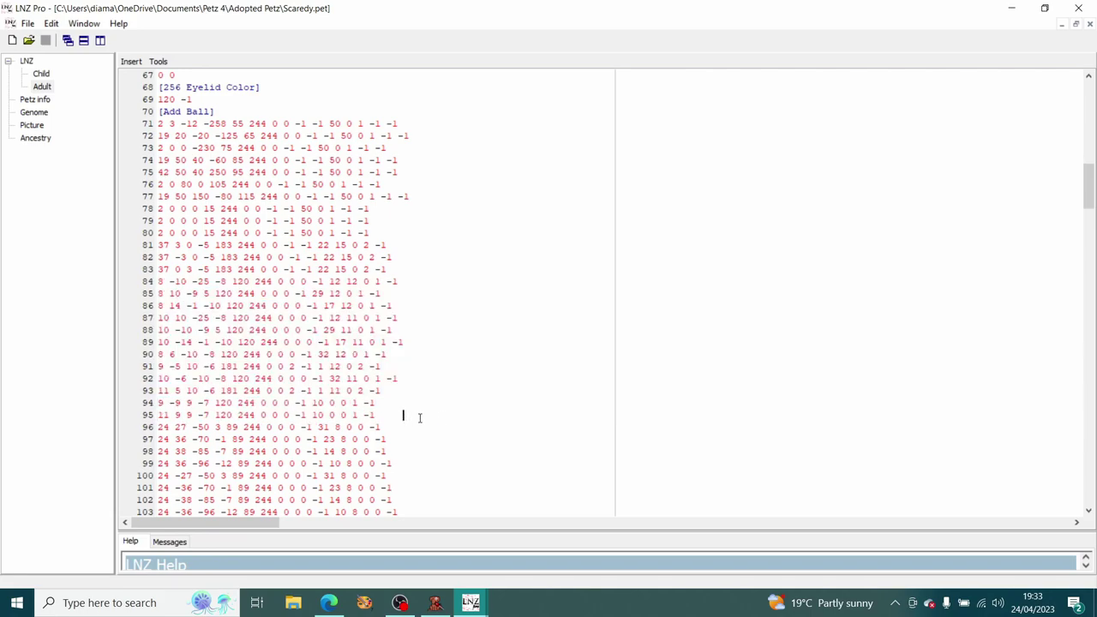
{"action": "key", "text": "Return"}
{"action": "type", "text": ";horns"}
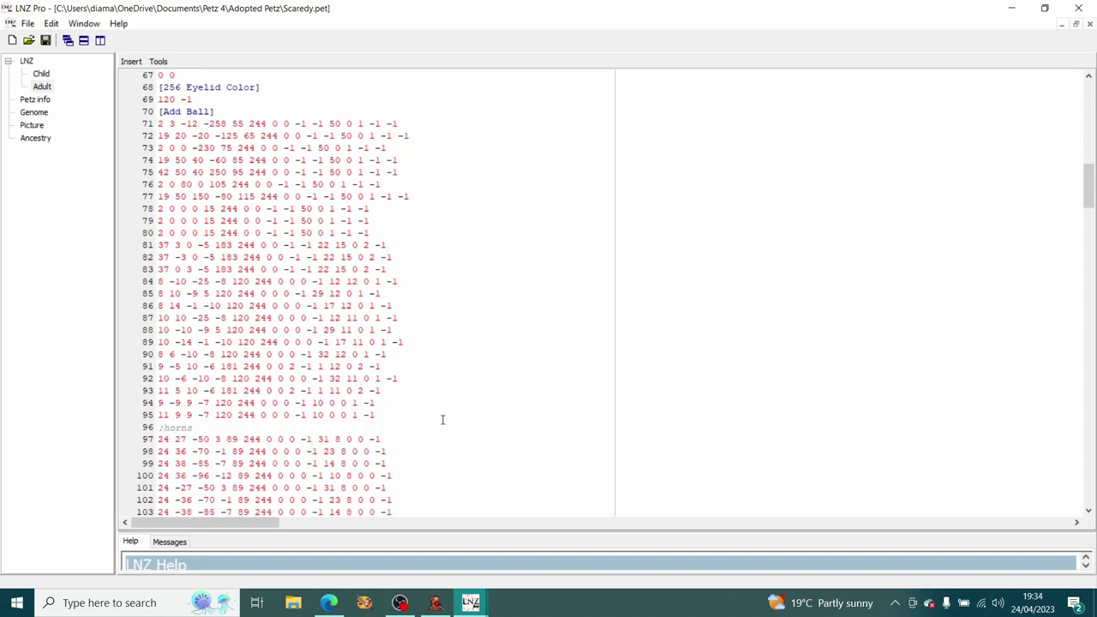
{"action": "scroll", "coordinate": [429, 420], "scroll_direction": "down", "scroll_amount": 2}
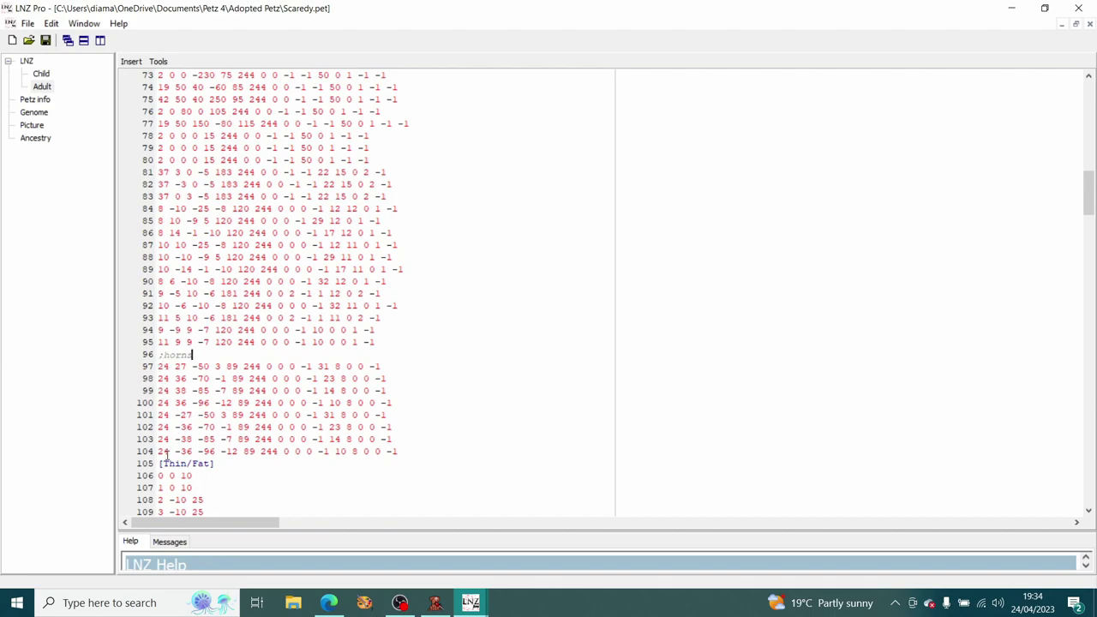
{"action": "left_click", "coordinate": [477, 451]}
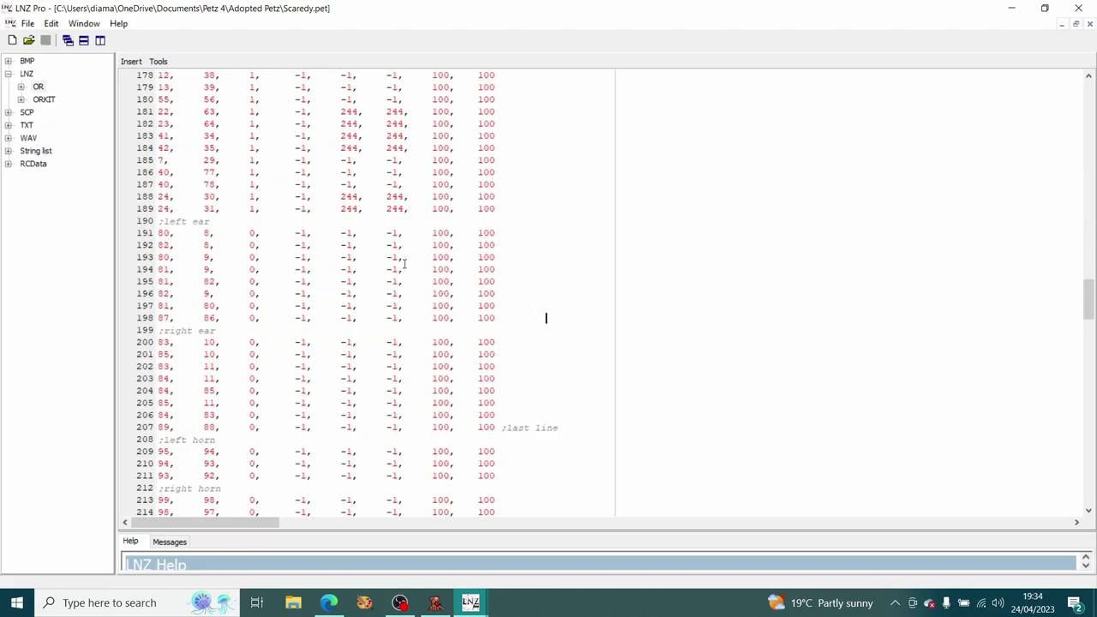
Delete the ";right devil horn" comment and its four addball lines, 96 to 99, from Orange Shorthair.cat's OR file
{"action": "scroll", "coordinate": [543, 315], "scroll_direction": "up", "scroll_amount": 20}
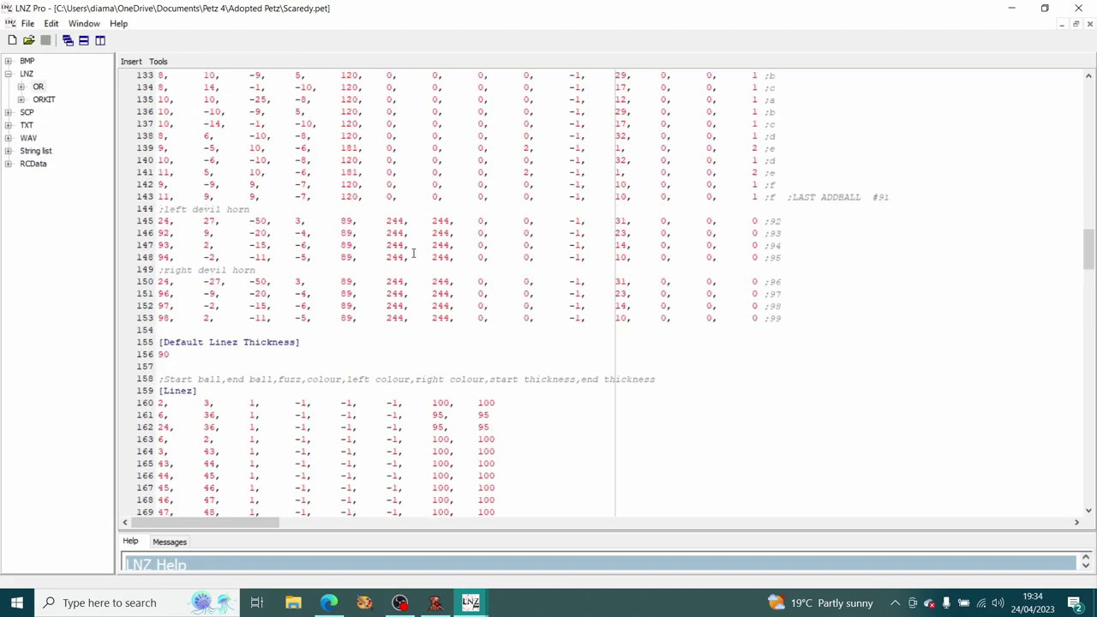
{"action": "scroll", "coordinate": [505, 272], "scroll_direction": "down", "scroll_amount": 11}
{"action": "left_click_drag", "start_coordinate": [797, 320], "coordinate": [147, 271]}
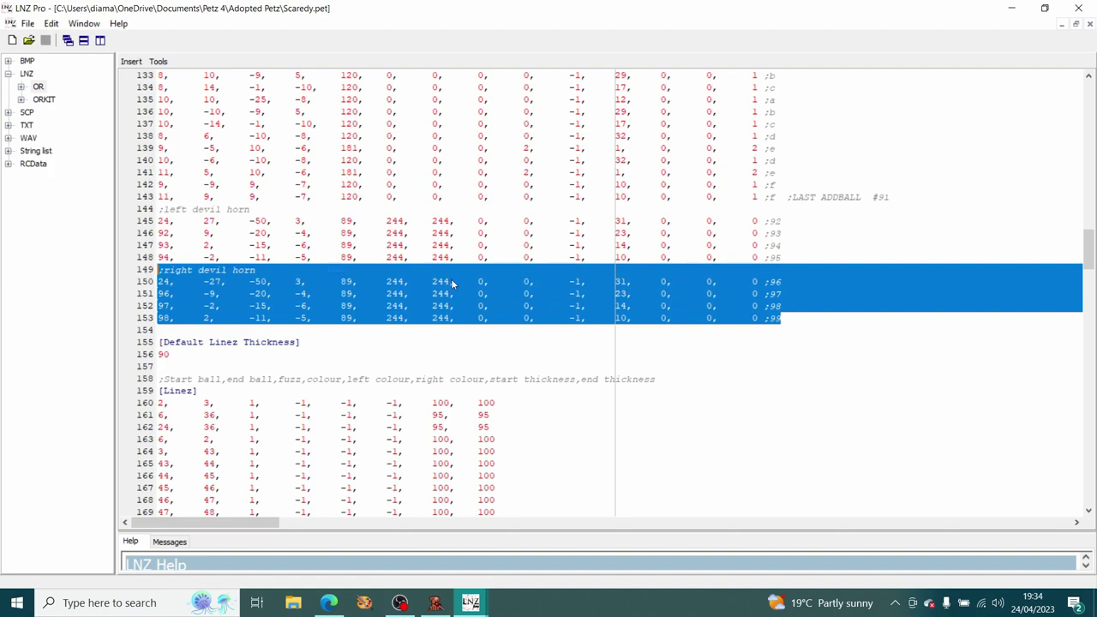
{"action": "key", "text": "Delete"}
Delete the ";right horn" comment and its three linez entries from the [Linez] section, and save the file
{"action": "scroll", "coordinate": [617, 292], "scroll_direction": "down", "scroll_amount": 17}
{"action": "scroll", "coordinate": [599, 306], "scroll_direction": "down", "scroll_amount": 1}
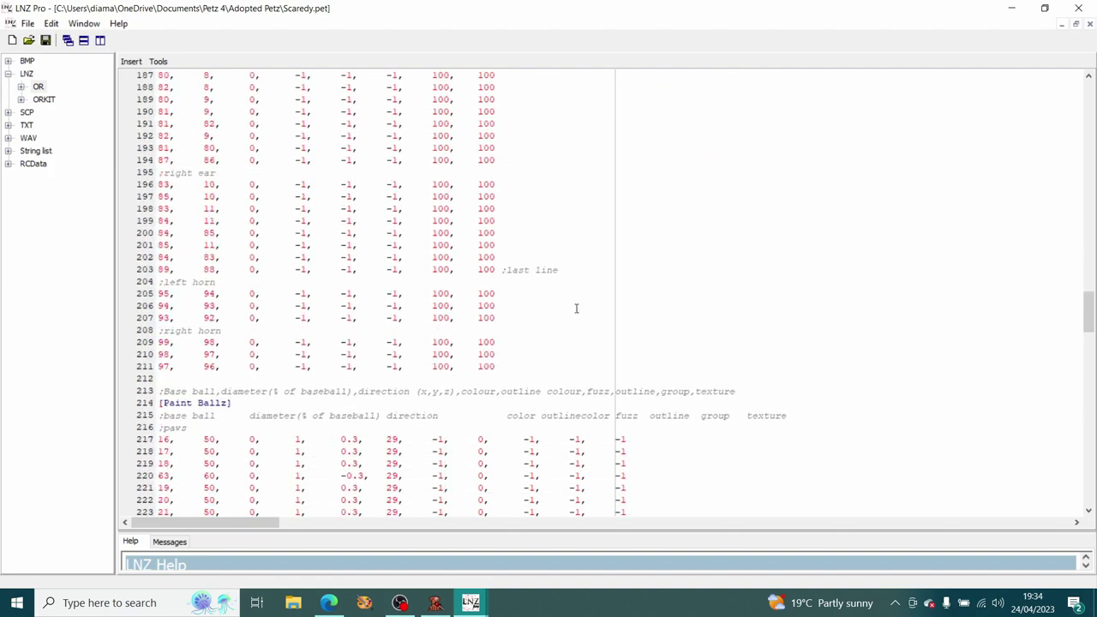
{"action": "left_click_drag", "start_coordinate": [517, 359], "coordinate": [145, 330]}
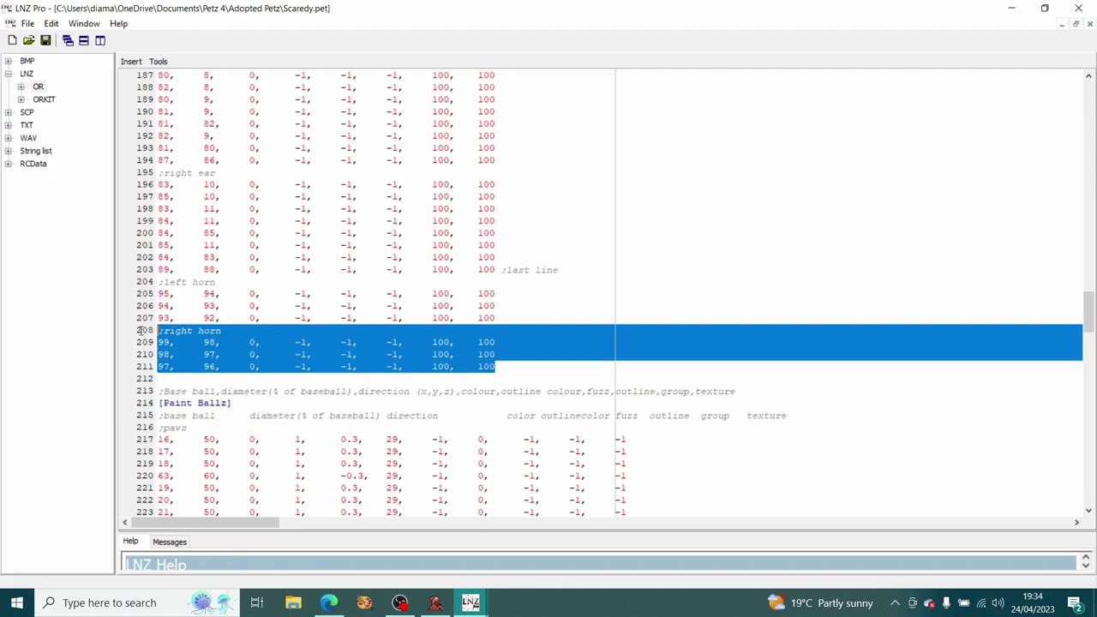
{"action": "key", "text": "Delete"}
{"action": "scroll", "coordinate": [556, 297], "scroll_direction": "up", "scroll_amount": 1}
{"action": "left_click", "coordinate": [46, 40]}
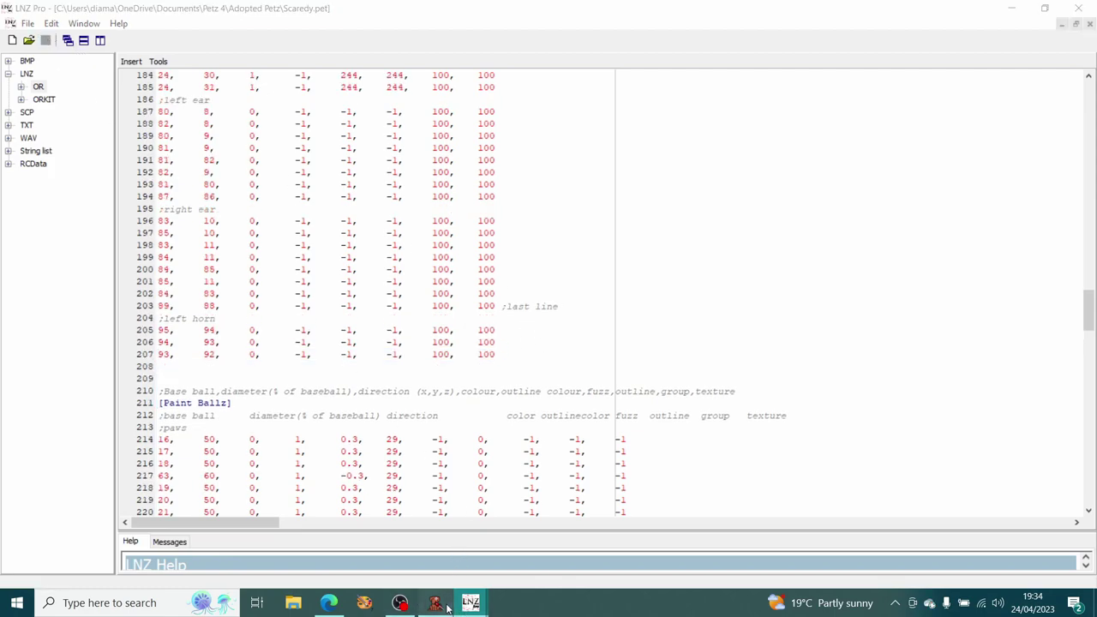
Switch to Pet Workshop and reload Orange Shorthair.cat from the recent files
{"action": "left_click", "coordinate": [436, 603]}
{"action": "left_click", "coordinate": [239, 34]}
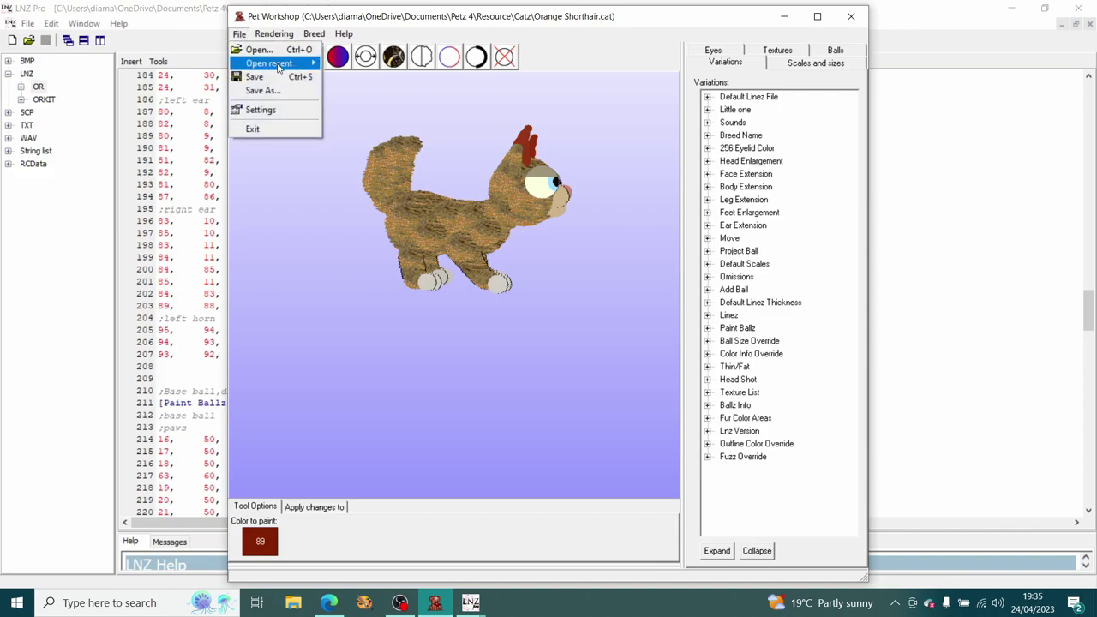
{"action": "mouse_move", "coordinate": [282, 63]}
{"action": "left_click", "coordinate": [341, 64]}
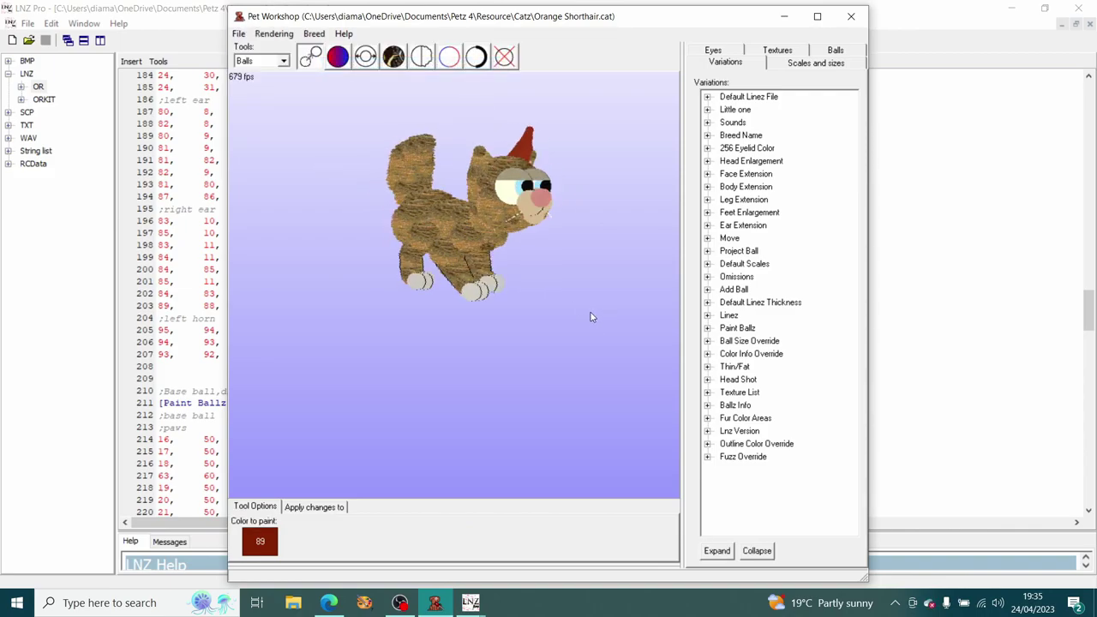
Minimize the open editor windows, launch Petz 4 and go to the Adoption Center
{"action": "left_click", "coordinate": [783, 16]}
{"action": "left_click", "coordinate": [1007, 10]}
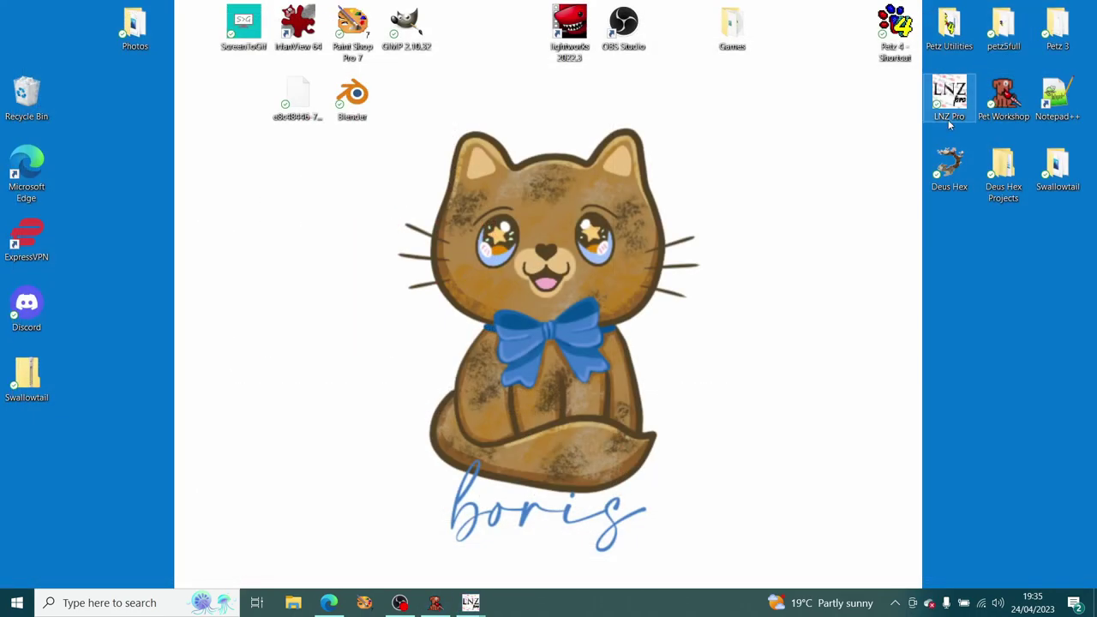
{"action": "double_click", "coordinate": [896, 30]}
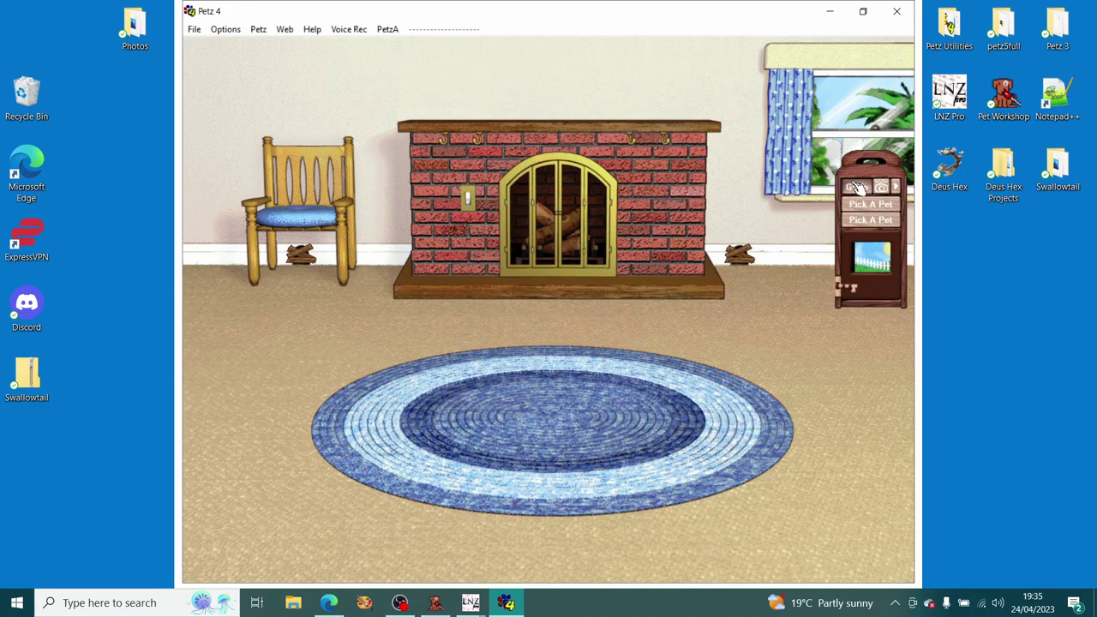
{"action": "left_click", "coordinate": [855, 187]}
{"action": "left_click", "coordinate": [906, 47]}
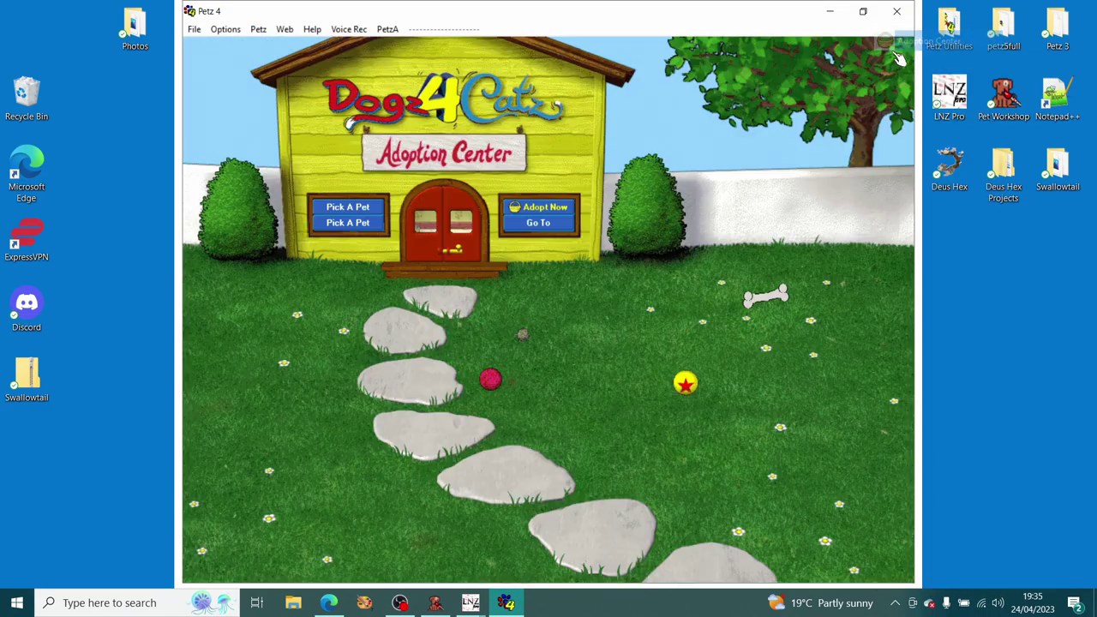
Bring out an Orange Shorthair and adopt it under the name Unicorn
{"action": "left_click", "coordinate": [353, 214]}
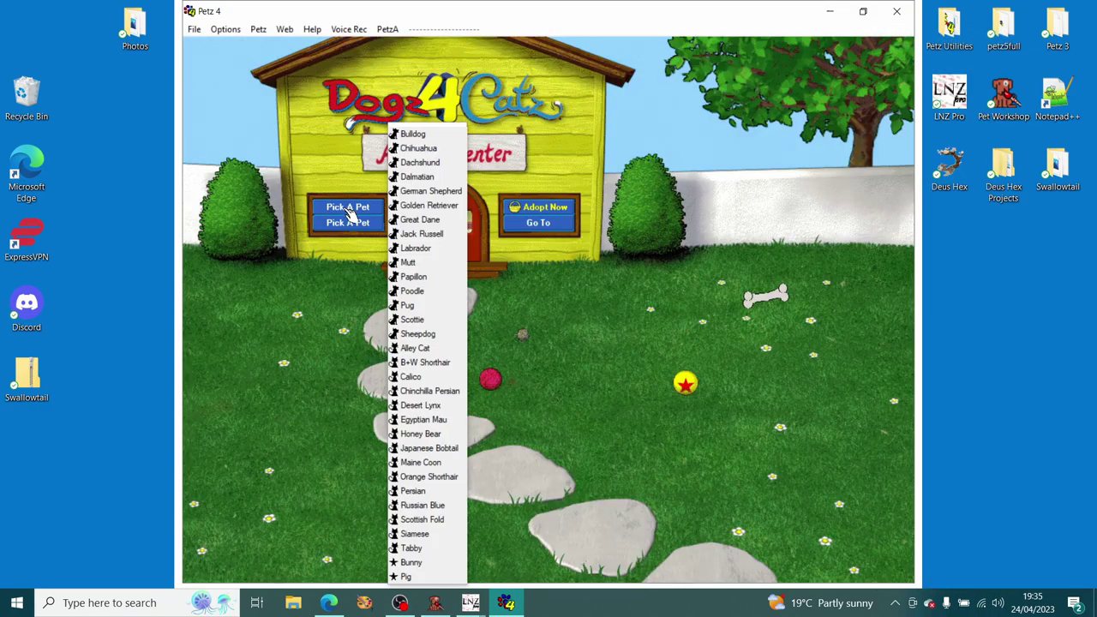
{"action": "left_click", "coordinate": [452, 480]}
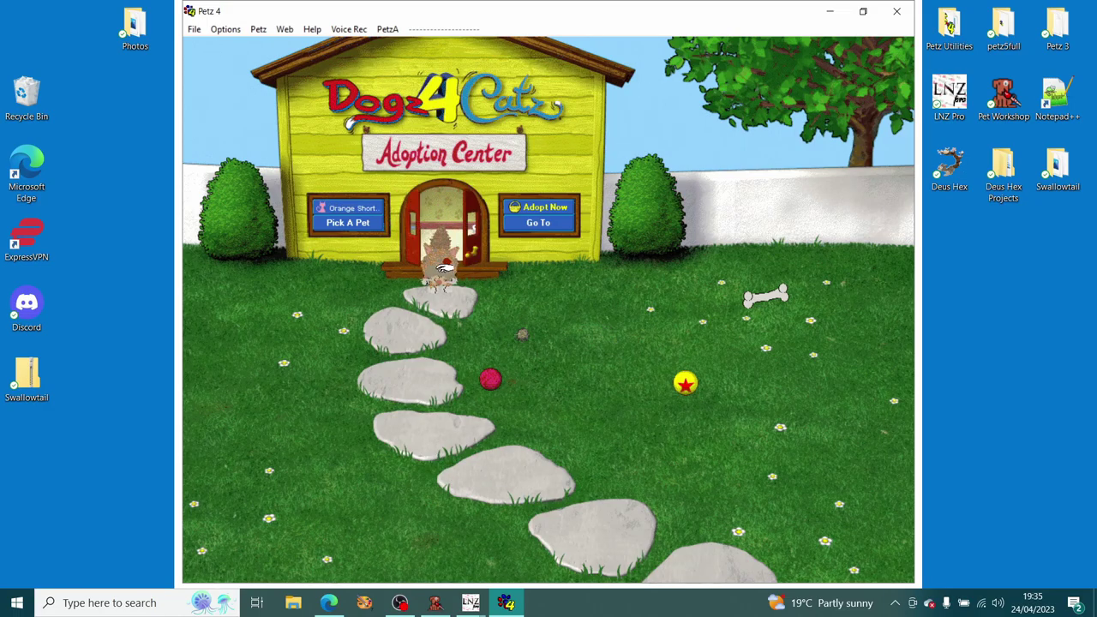
{"action": "left_click", "coordinate": [563, 207]}
{"action": "left_click", "coordinate": [497, 350]}
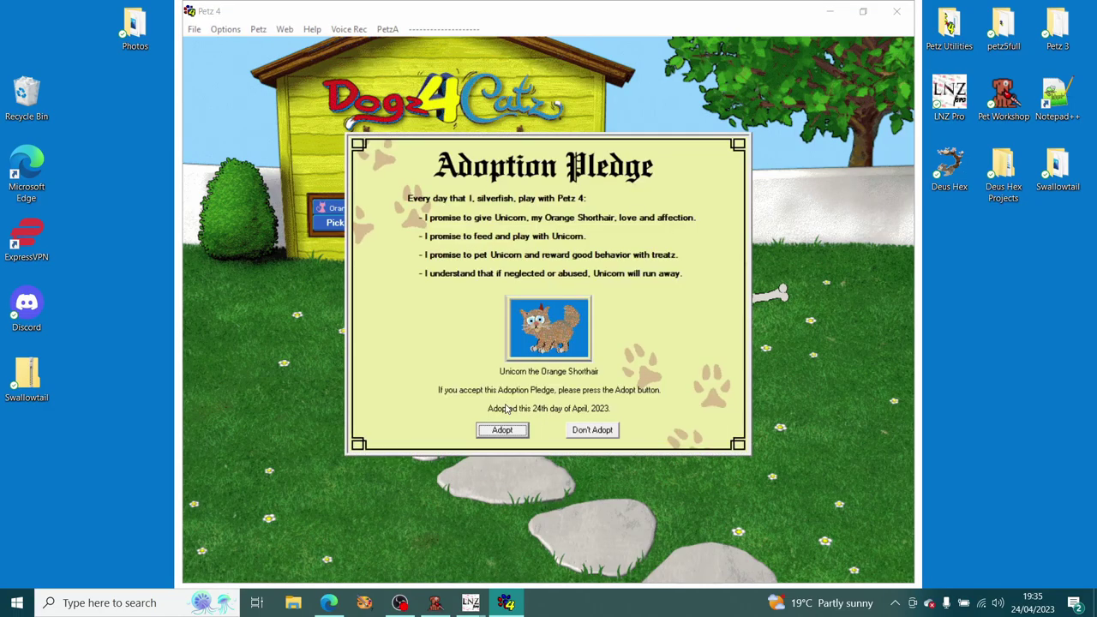
{"action": "key", "text": "Return"}
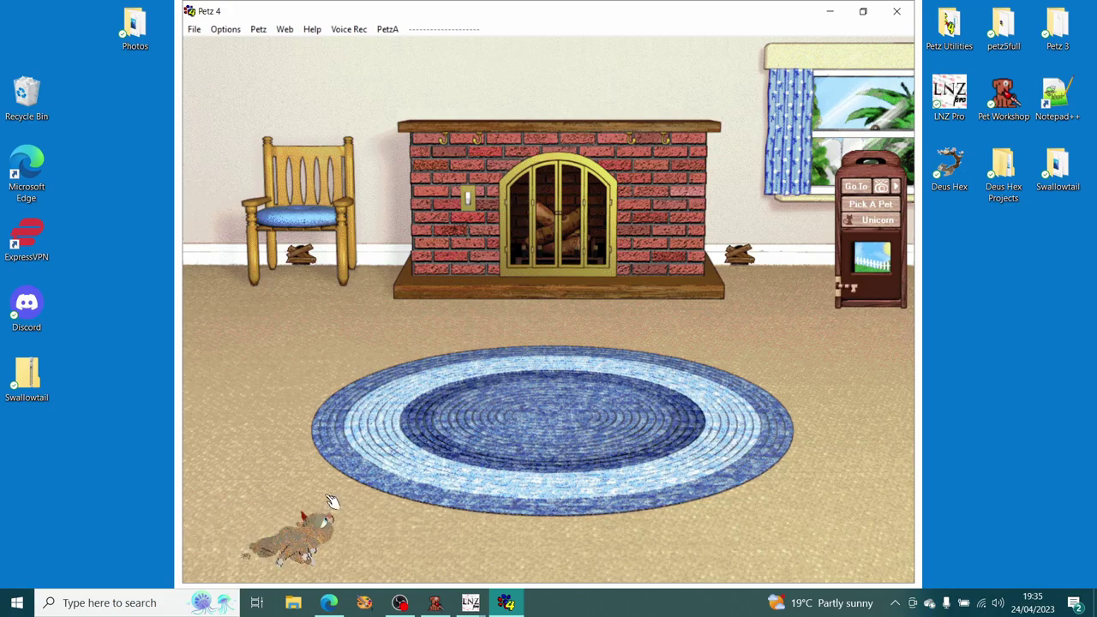
Put Unicorn away in the carrying case, close Petz 4 and switch to LNZ Pro
{"action": "left_click_drag", "start_coordinate": [437, 545], "coordinate": [867, 257]}
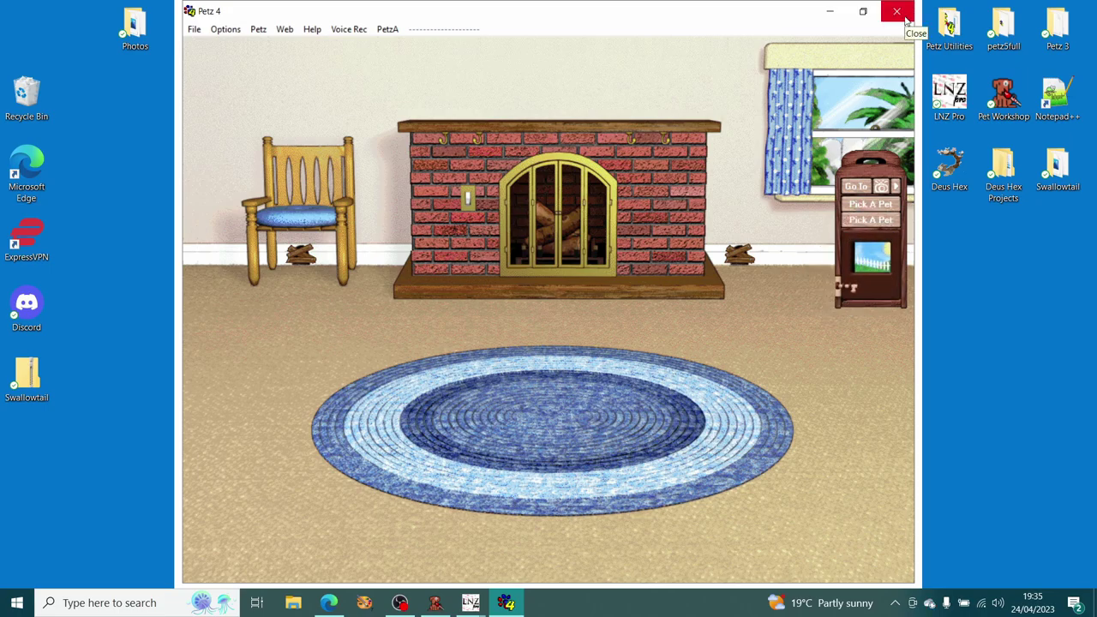
{"action": "left_click", "coordinate": [900, 14]}
{"action": "mouse_move", "coordinate": [470, 603]}
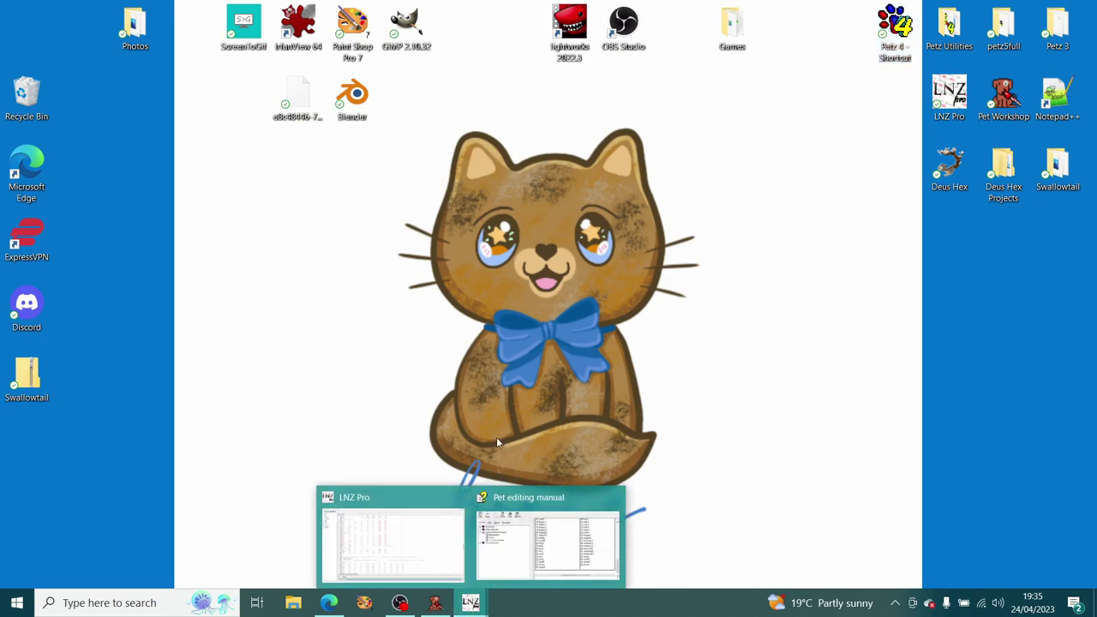
{"action": "left_click", "coordinate": [417, 526]}
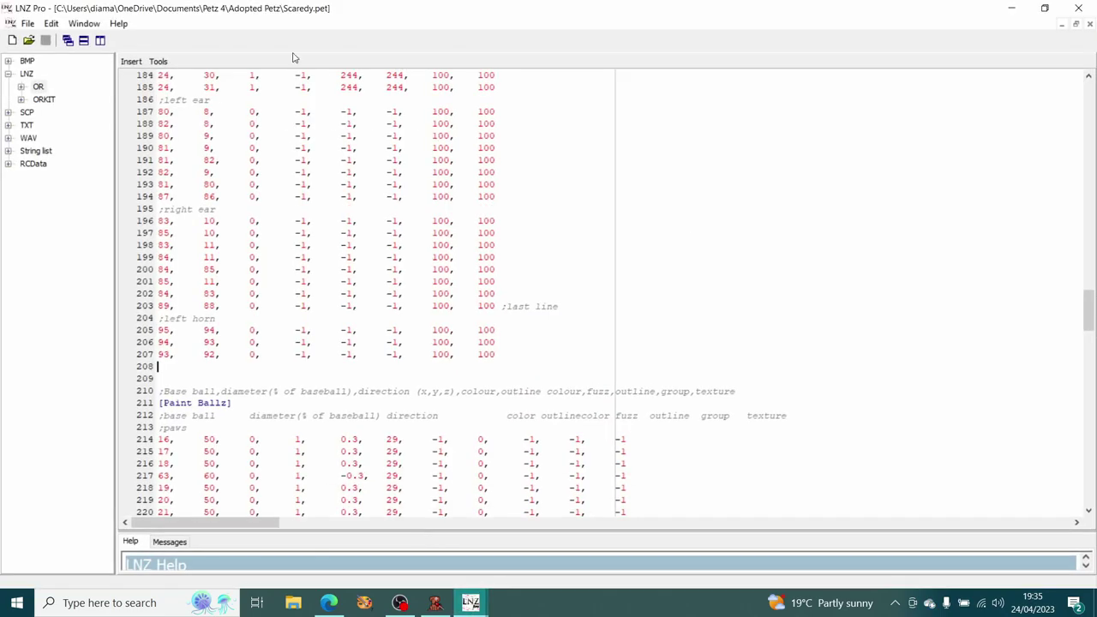
Open Unicorn.pet from the Adopted Petz folder and display its Adult LNZ data
{"action": "left_click", "coordinate": [27, 24]}
{"action": "left_click", "coordinate": [476, 255]}
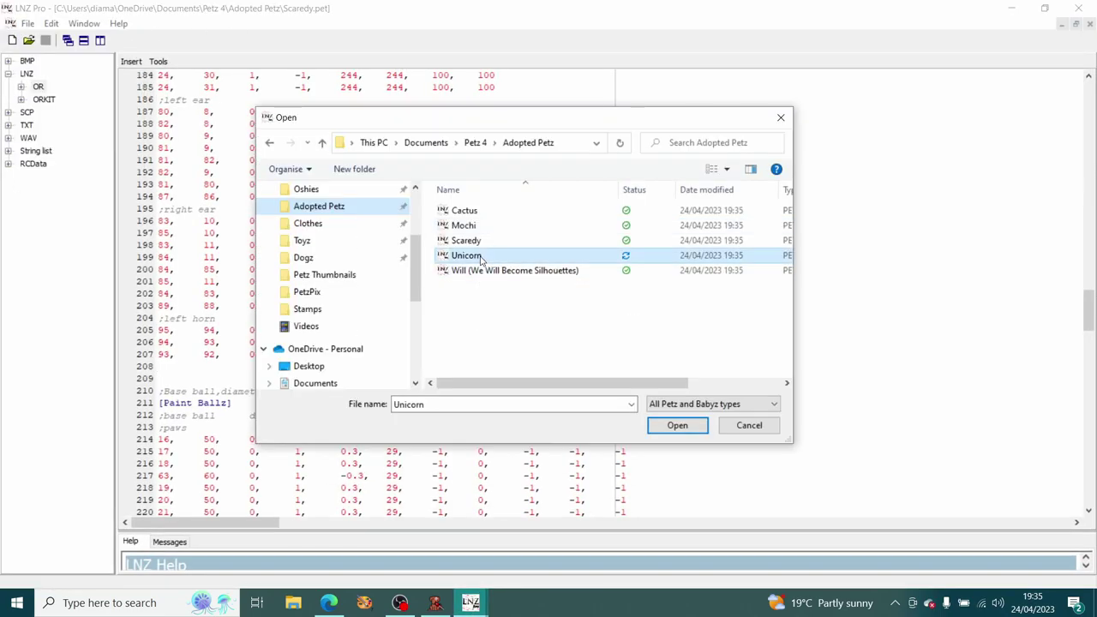
{"action": "left_click", "coordinate": [675, 426]}
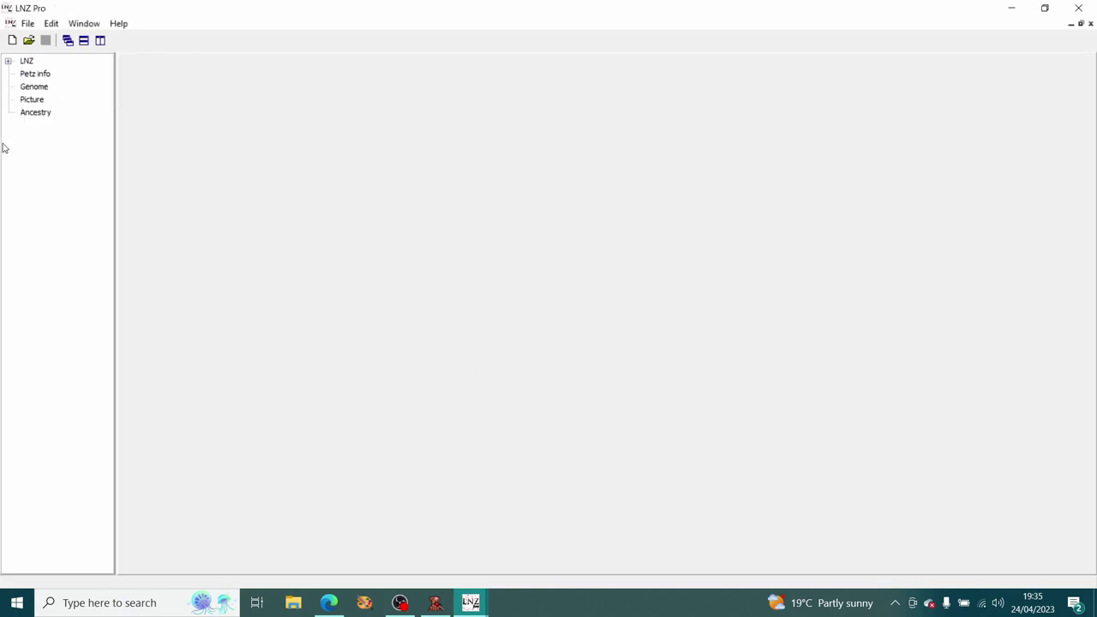
{"action": "left_click", "coordinate": [8, 61]}
{"action": "left_click", "coordinate": [43, 87]}
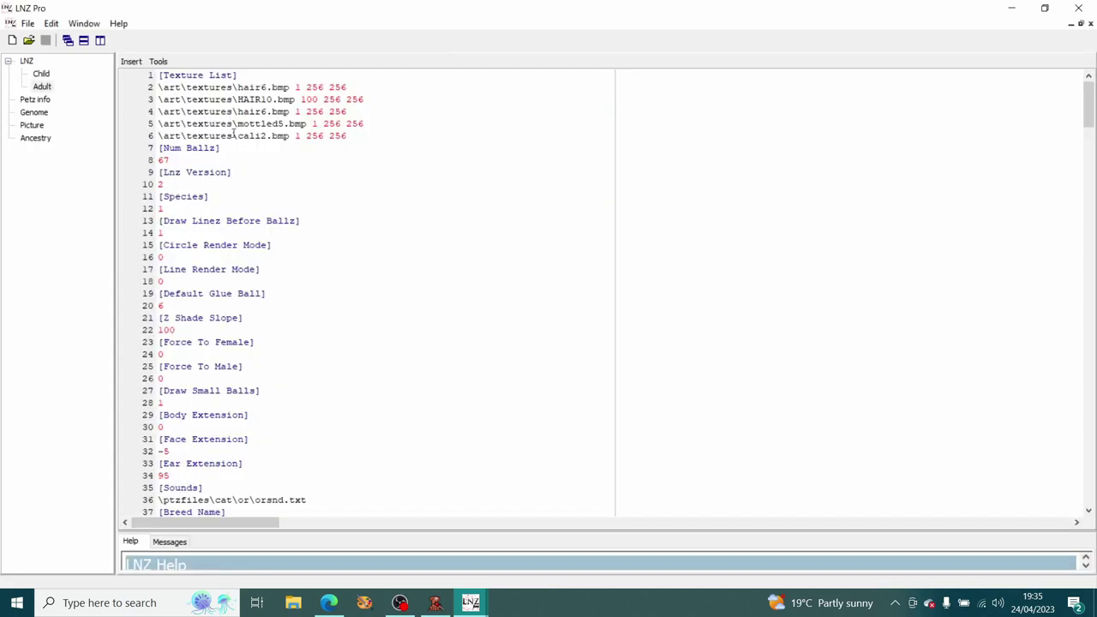
Copy the four horn addball lines, 96 to 99, that end Unicorn's addball list just above [Thin/Fat]
{"action": "scroll", "coordinate": [393, 208], "scroll_direction": "down", "scroll_amount": 20}
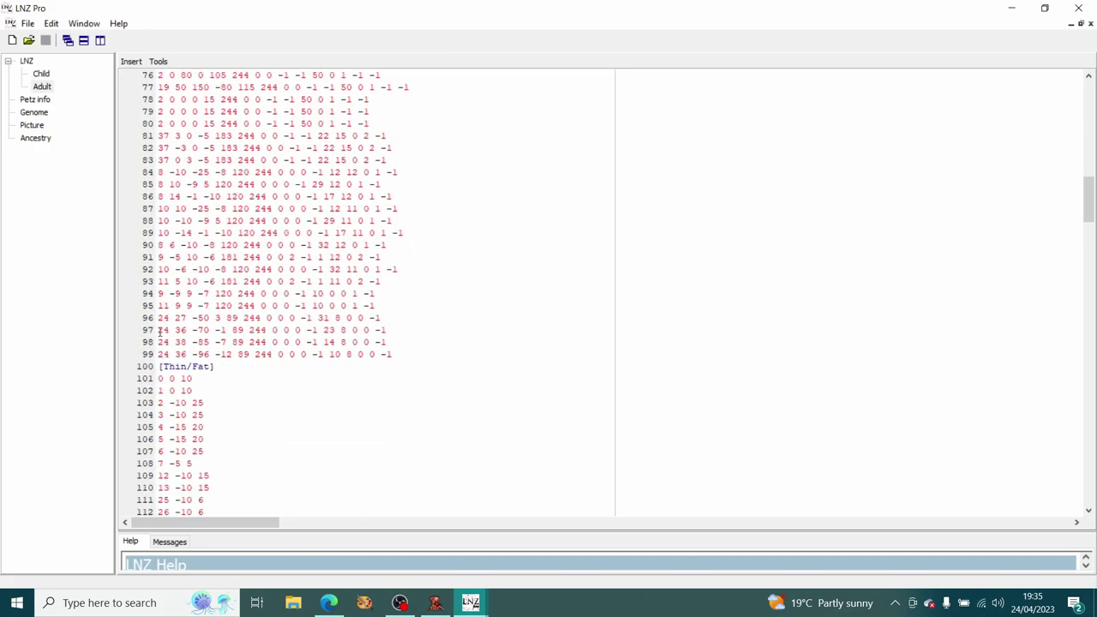
{"action": "left_click_drag", "start_coordinate": [158, 318], "coordinate": [466, 354]}
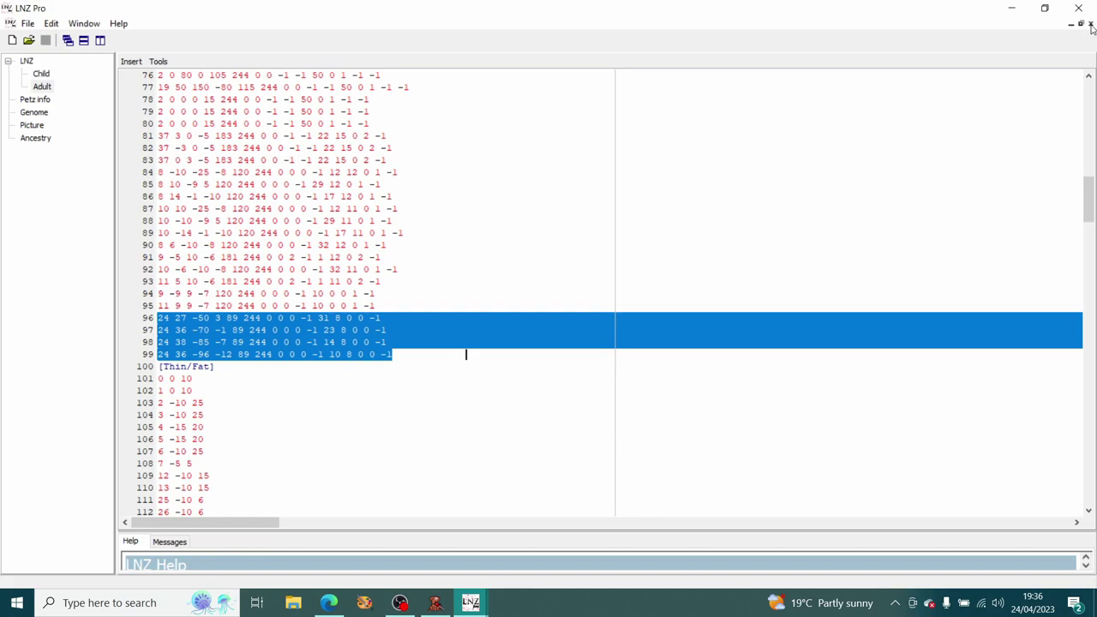
{"action": "left_click", "coordinate": [934, 76]}
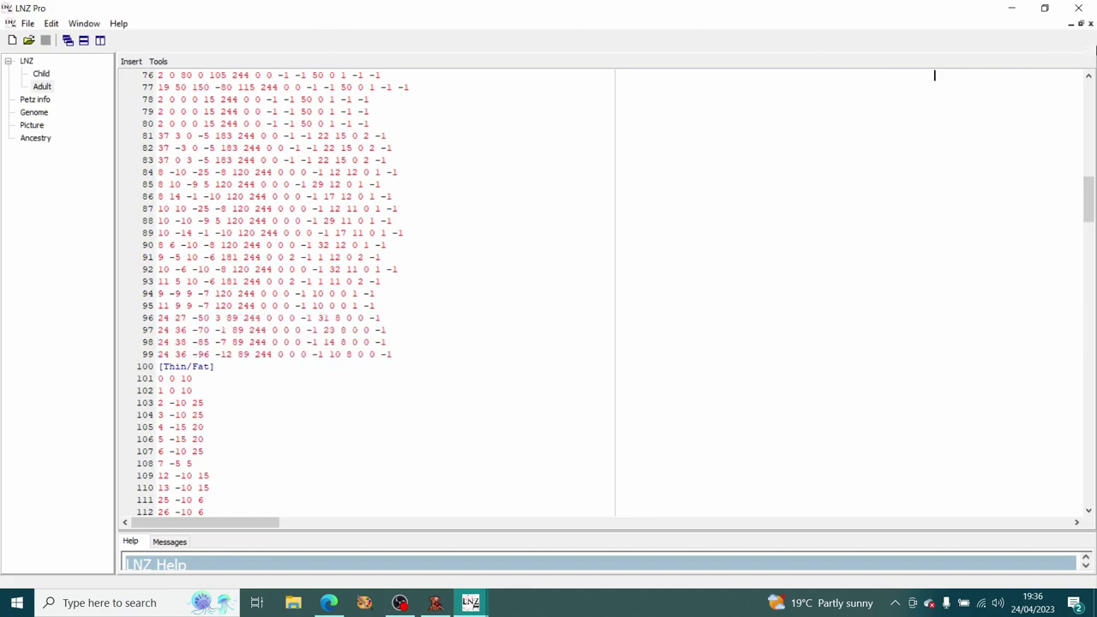
Reopen Orange Shorthair.cat from the recent files and display its OR LNZ file
{"action": "left_click", "coordinate": [28, 23]}
{"action": "mouse_move", "coordinate": [80, 89]}
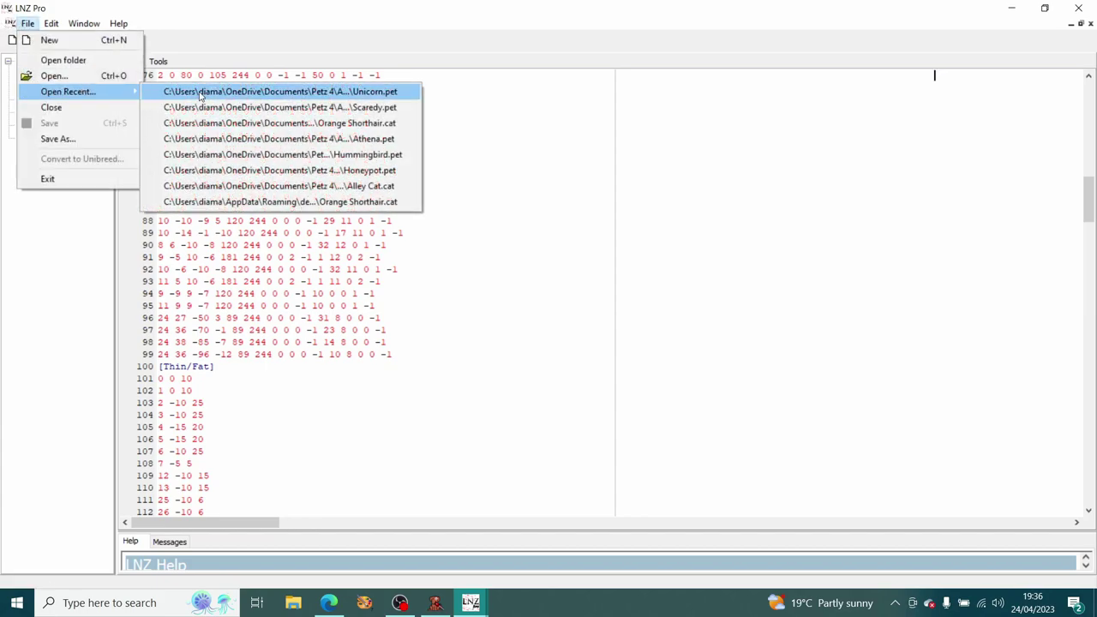
{"action": "left_click", "coordinate": [197, 122]}
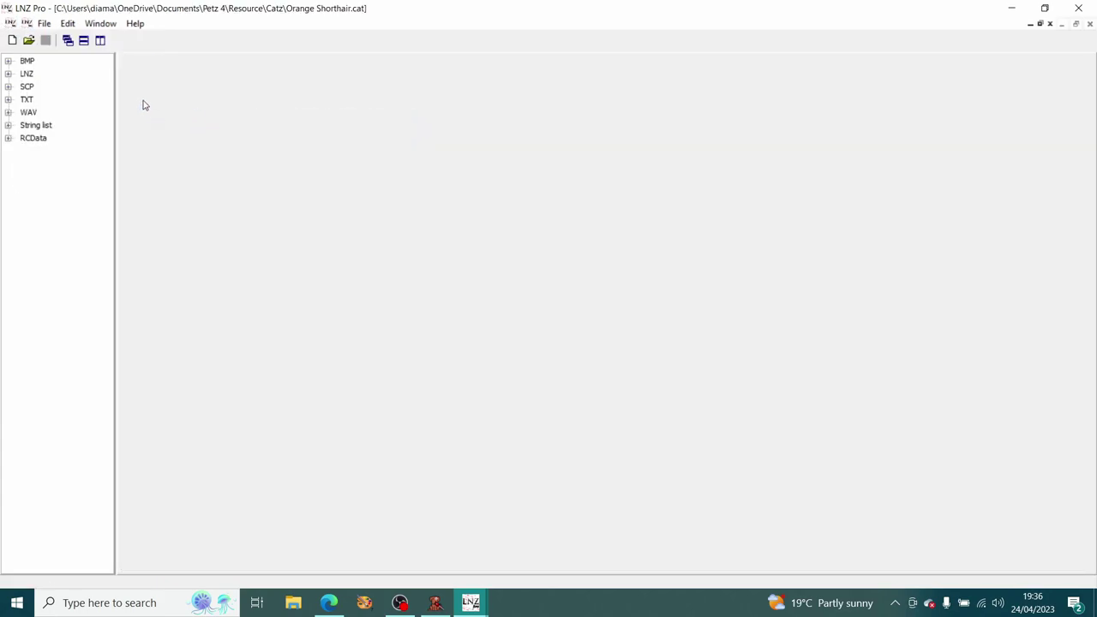
{"action": "left_click", "coordinate": [8, 73]}
{"action": "left_click", "coordinate": [38, 87]}
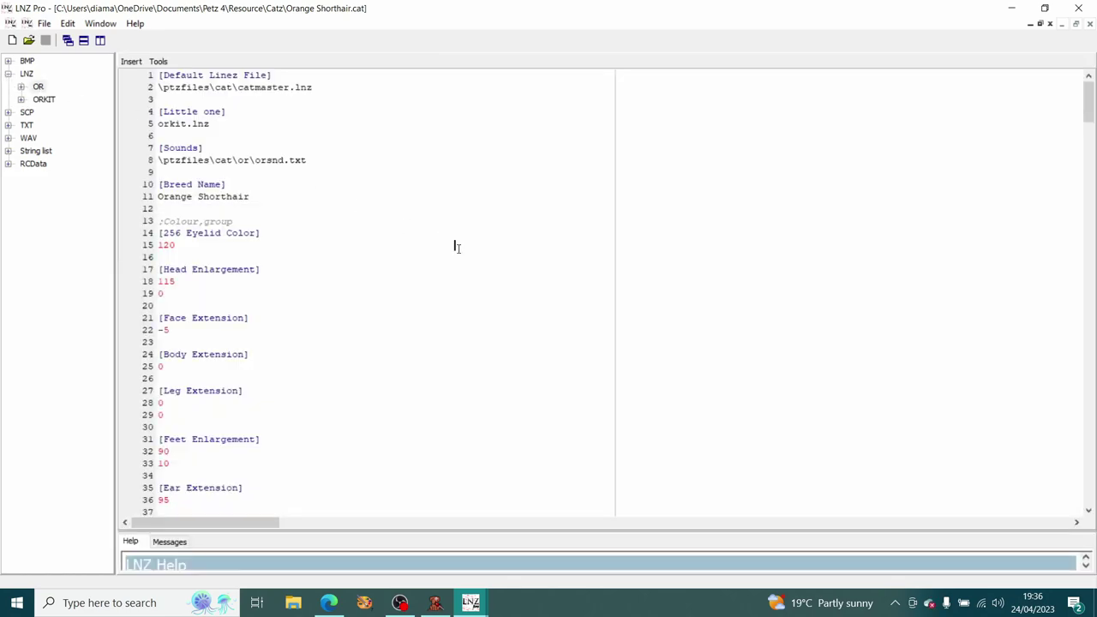
Replace the four addball lines under ";left devil horn" with the head-based horn lines copied from Unicorn
{"action": "scroll", "coordinate": [424, 291], "scroll_direction": "down", "scroll_amount": 19}
{"action": "scroll", "coordinate": [419, 294], "scroll_direction": "down", "scroll_amount": 20}
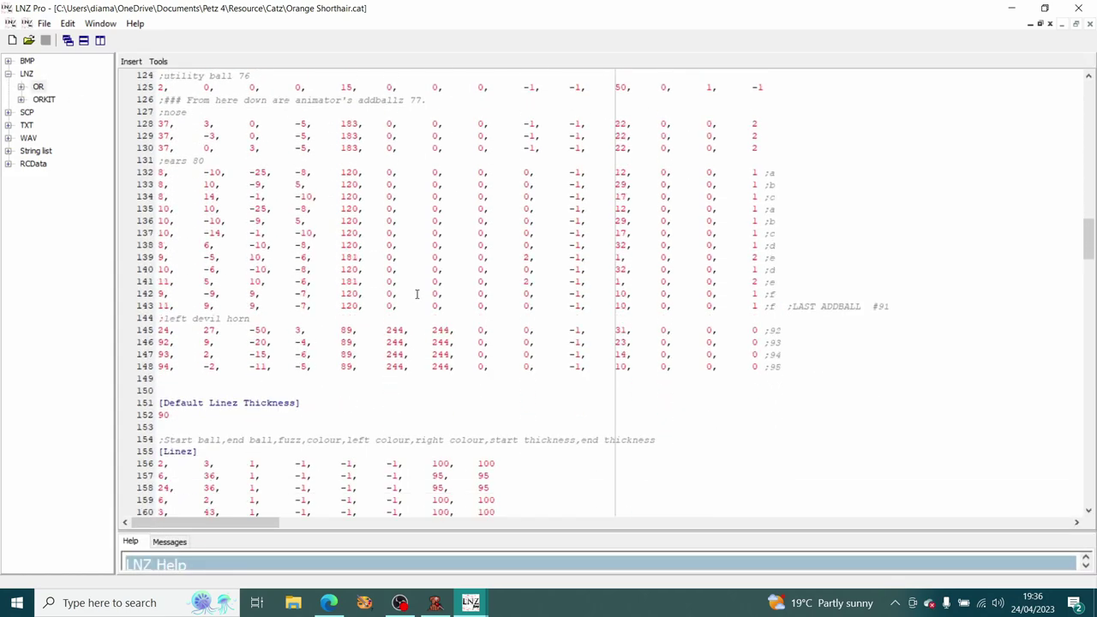
{"action": "left_click_drag", "start_coordinate": [805, 366], "coordinate": [151, 336]}
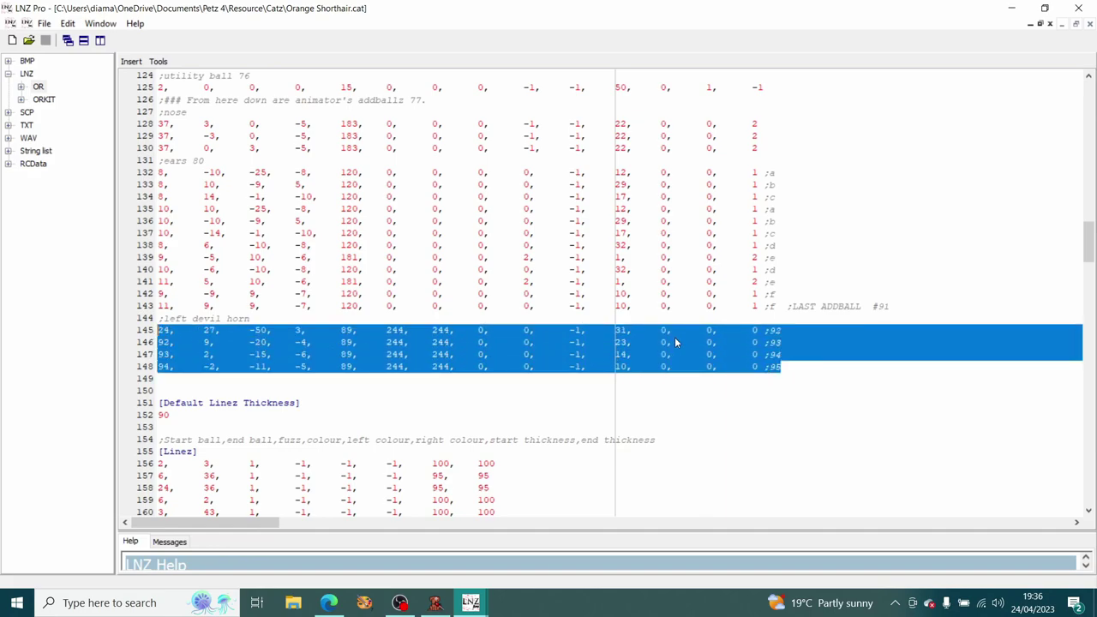
{"action": "key", "text": "ctrl+v"}
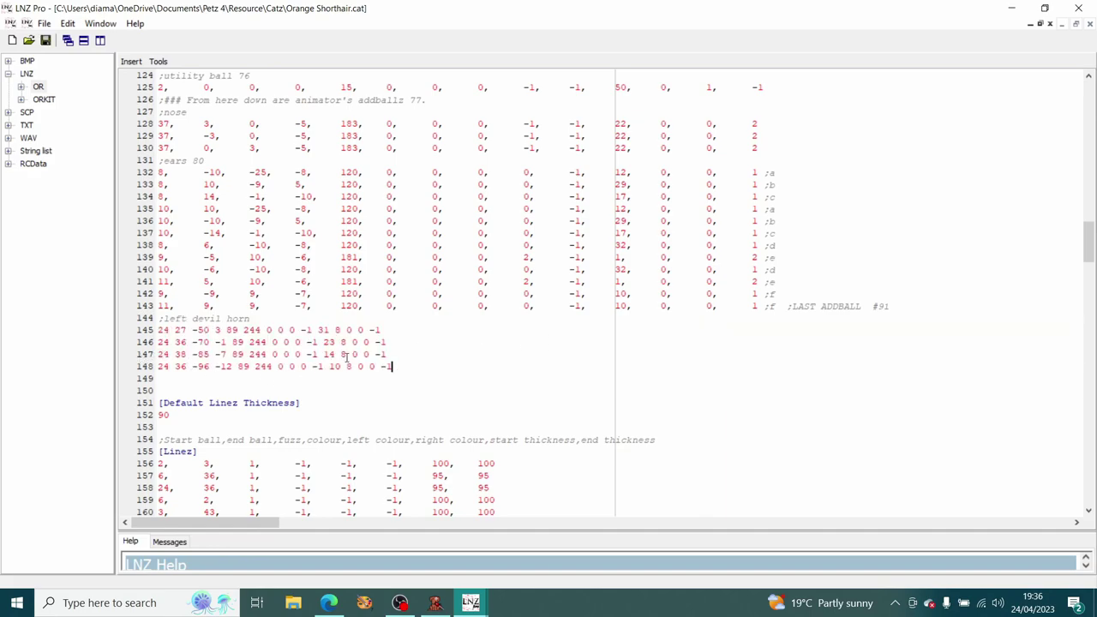
Add a ";right horn" comment below the left horn and paste a copy of its four addball lines underneath
{"action": "key", "text": "Return"}
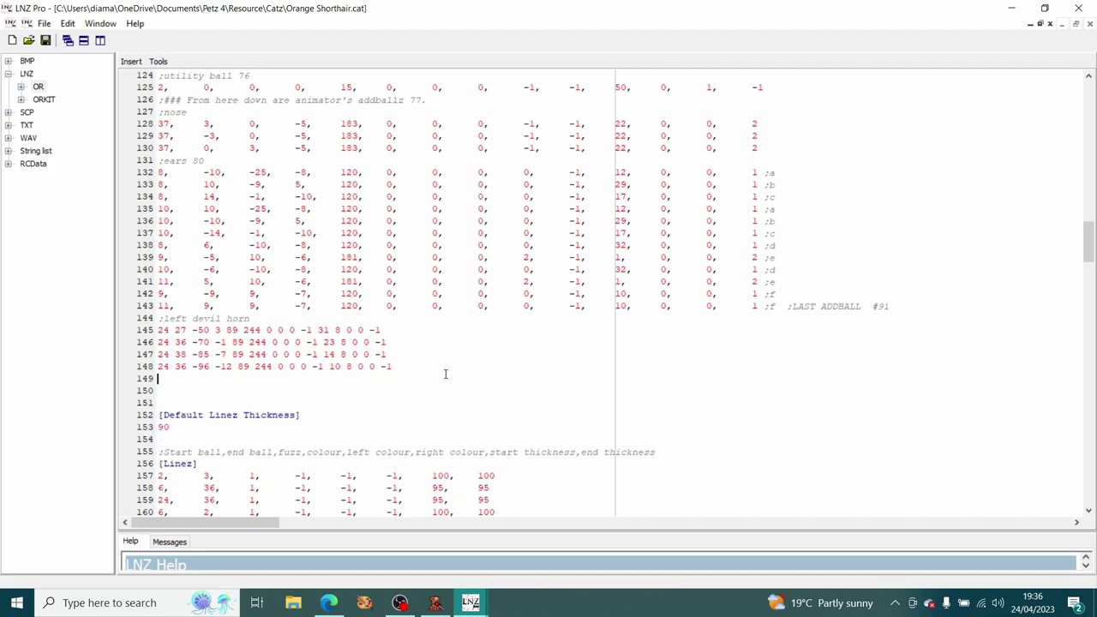
{"action": "type", "text": ";right horn"}
{"action": "left_click_drag", "start_coordinate": [392, 367], "coordinate": [146, 331]}
{"action": "key", "text": "ctrl+c"}
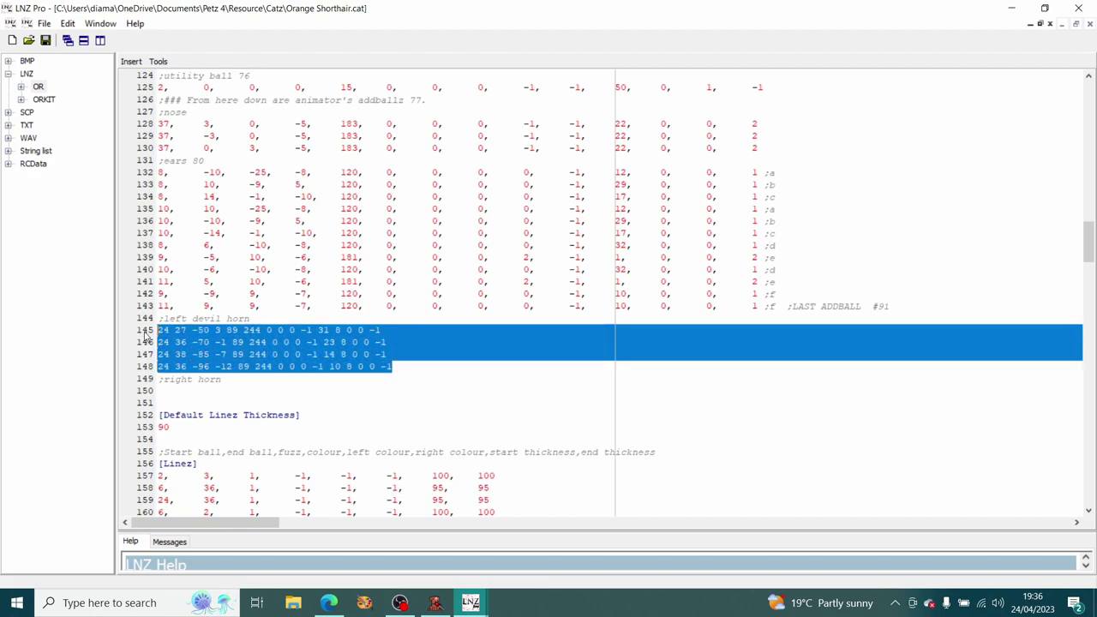
{"action": "left_click", "coordinate": [274, 380]}
{"action": "key", "text": "Return"}
{"action": "key", "text": "ctrl+v"}
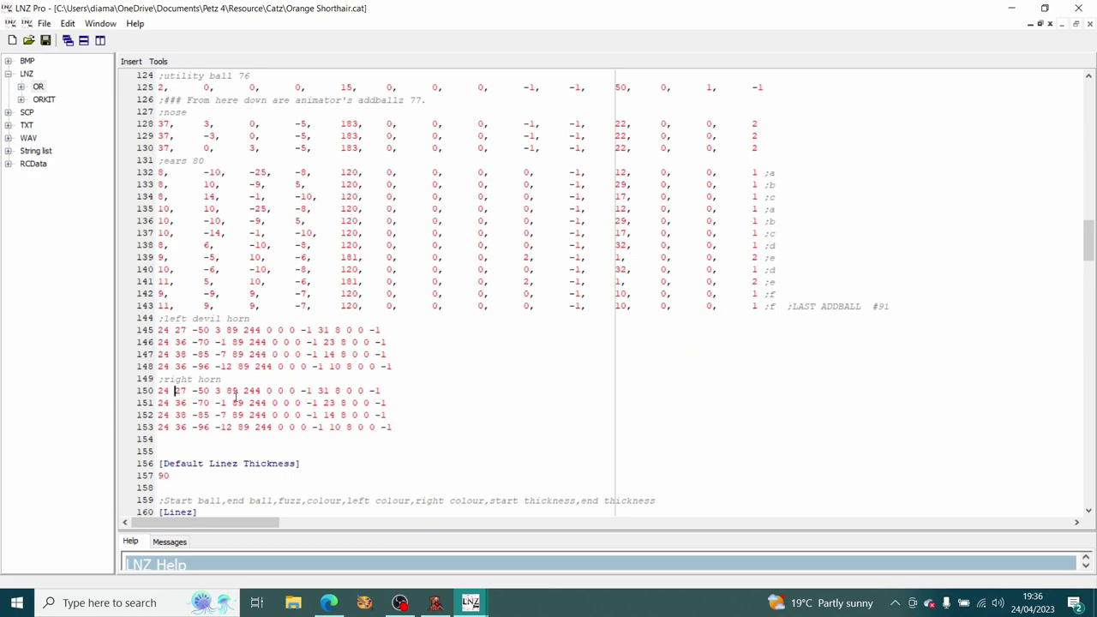
Make the x values of the four right horn addballs negative: -27, -36, -38 and -36
{"action": "type", "text": "-"}
{"action": "key", "text": "Down"}
{"action": "type", "text": "-"}
{"action": "key", "text": "Down"}
{"action": "type", "text": "-"}
{"action": "key", "text": "Down"}
{"action": "type", "text": "-"}
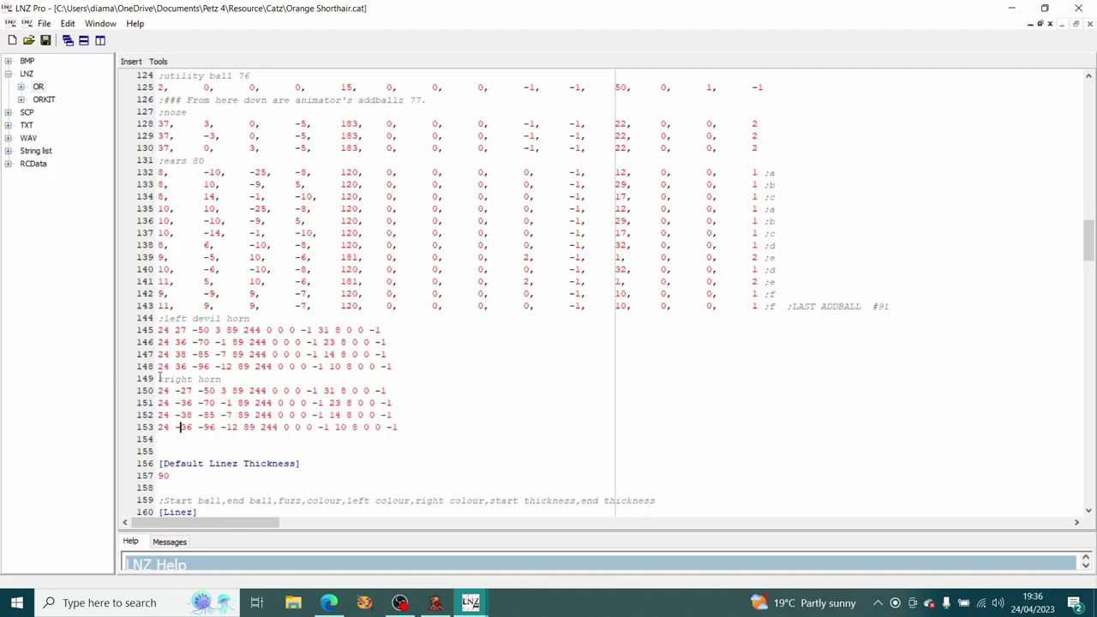
Save Orange Shorthair.cat, then switch to Pet Workshop and reload it from the recent files
{"action": "left_click", "coordinate": [45, 40]}
{"action": "left_click", "coordinate": [435, 603]}
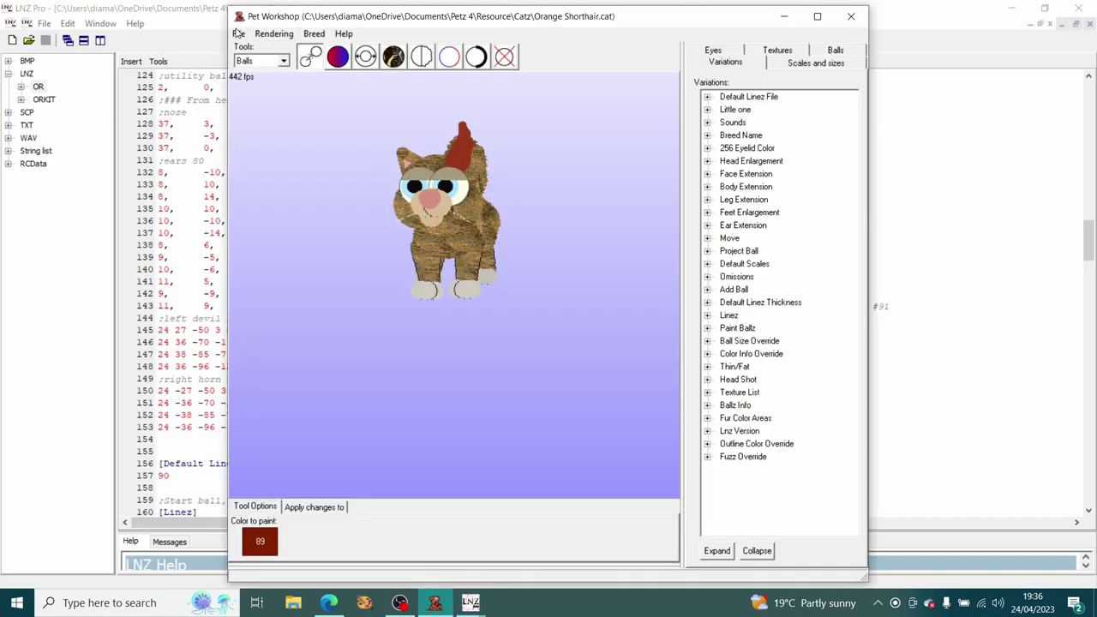
{"action": "left_click", "coordinate": [238, 32]}
{"action": "mouse_move", "coordinate": [272, 63]}
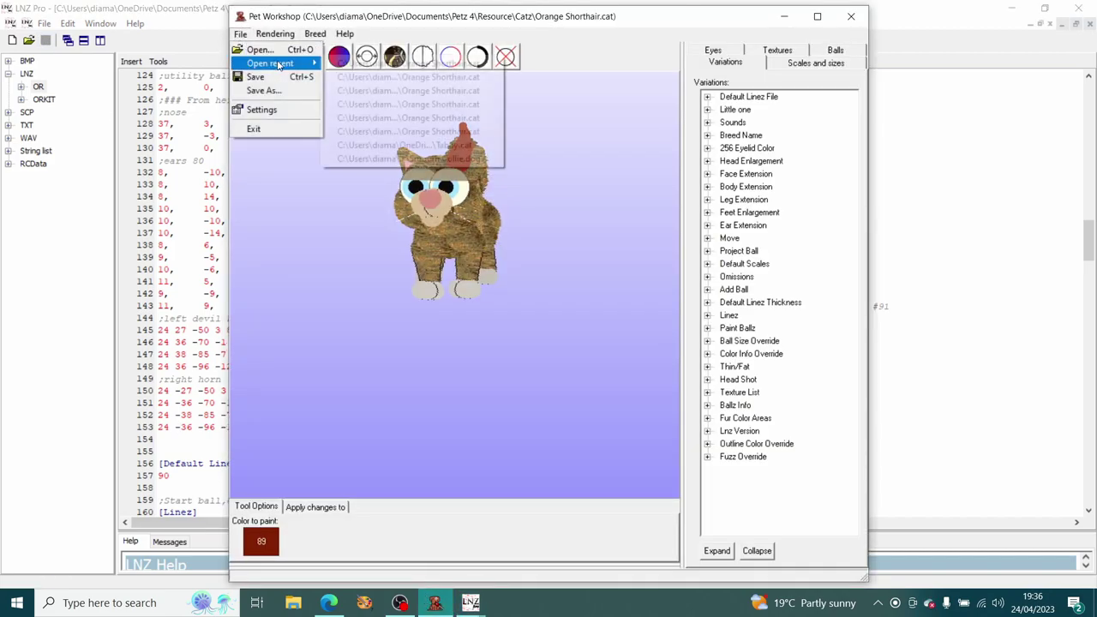
{"action": "left_click", "coordinate": [341, 66]}
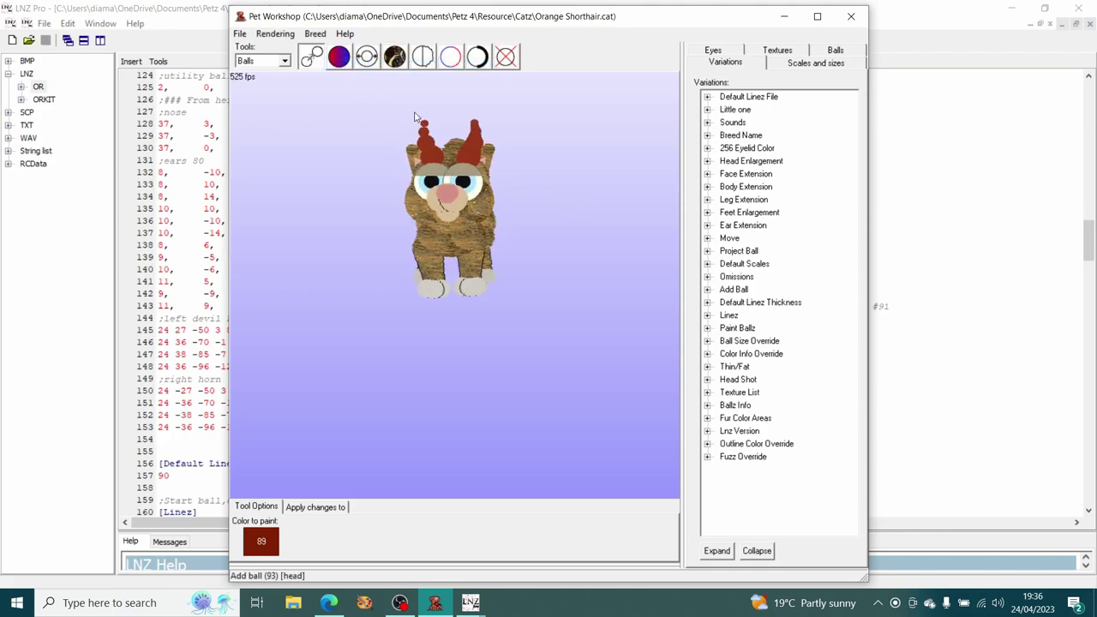
Connect the right horn's addballs with lines: 99 to 98, 98 to 97, and 97 to the horn's base ball
{"action": "right_click", "coordinate": [427, 124]}
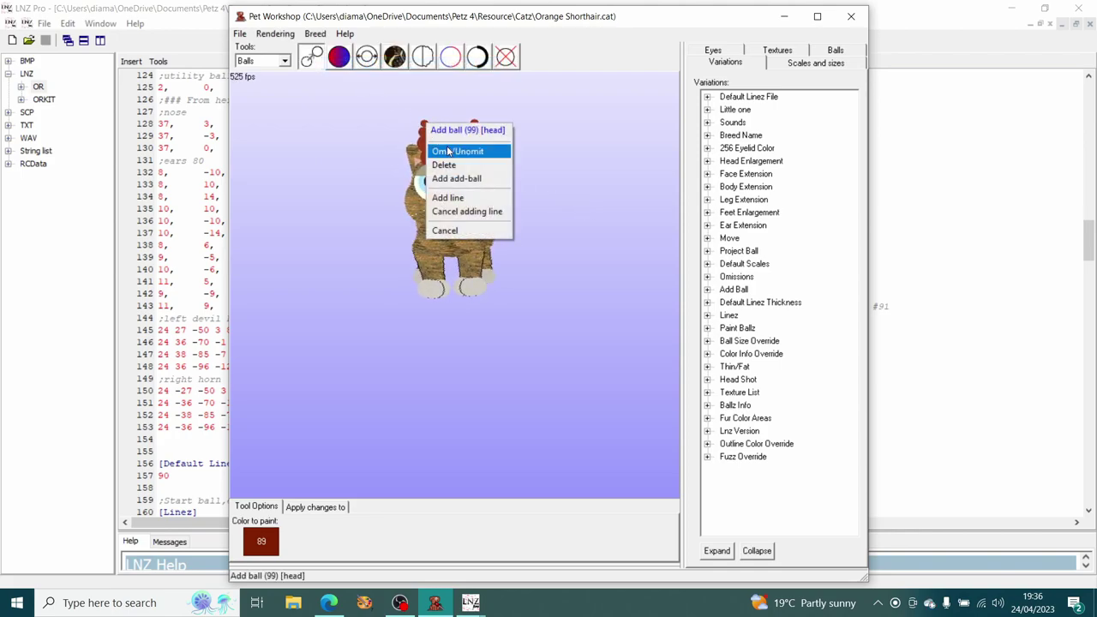
{"action": "left_click", "coordinate": [447, 197]}
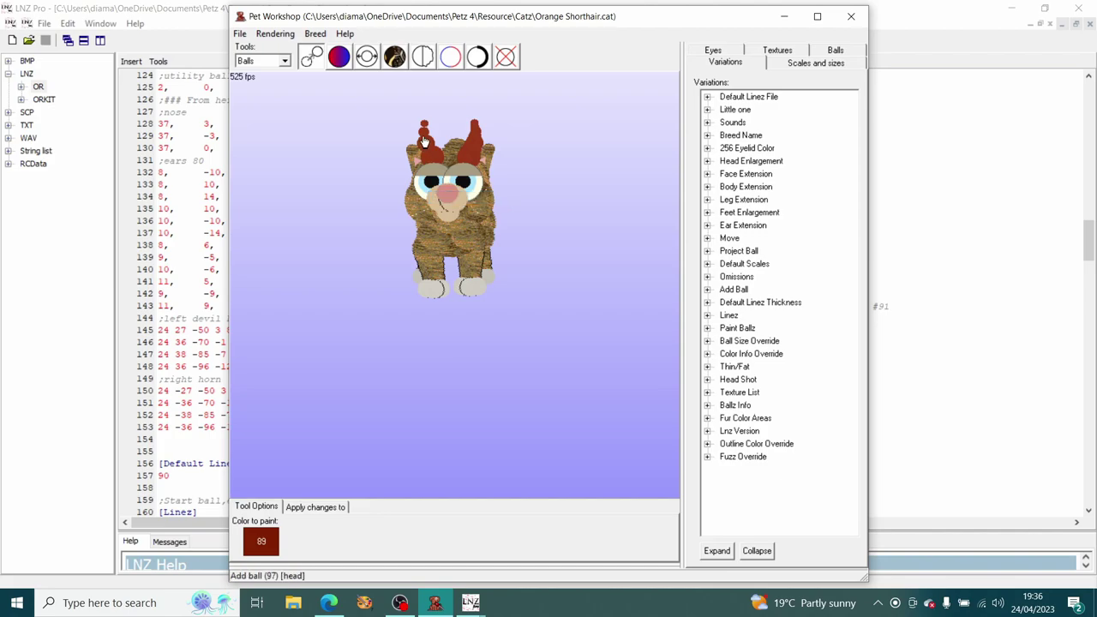
{"action": "right_click", "coordinate": [425, 137]}
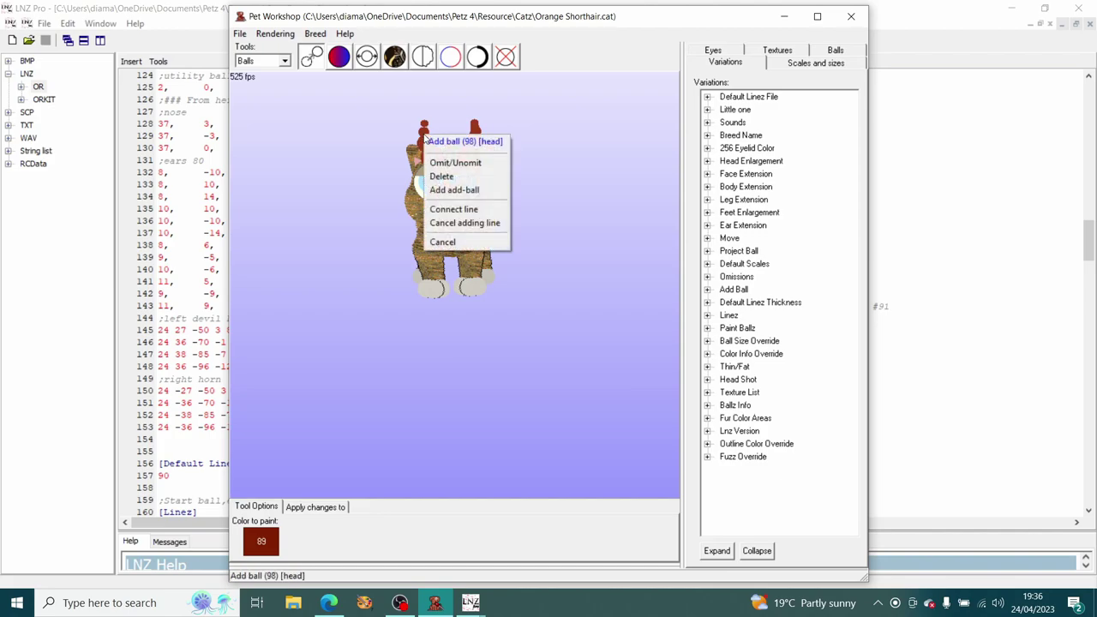
{"action": "left_click", "coordinate": [454, 211]}
{"action": "right_click", "coordinate": [426, 134]}
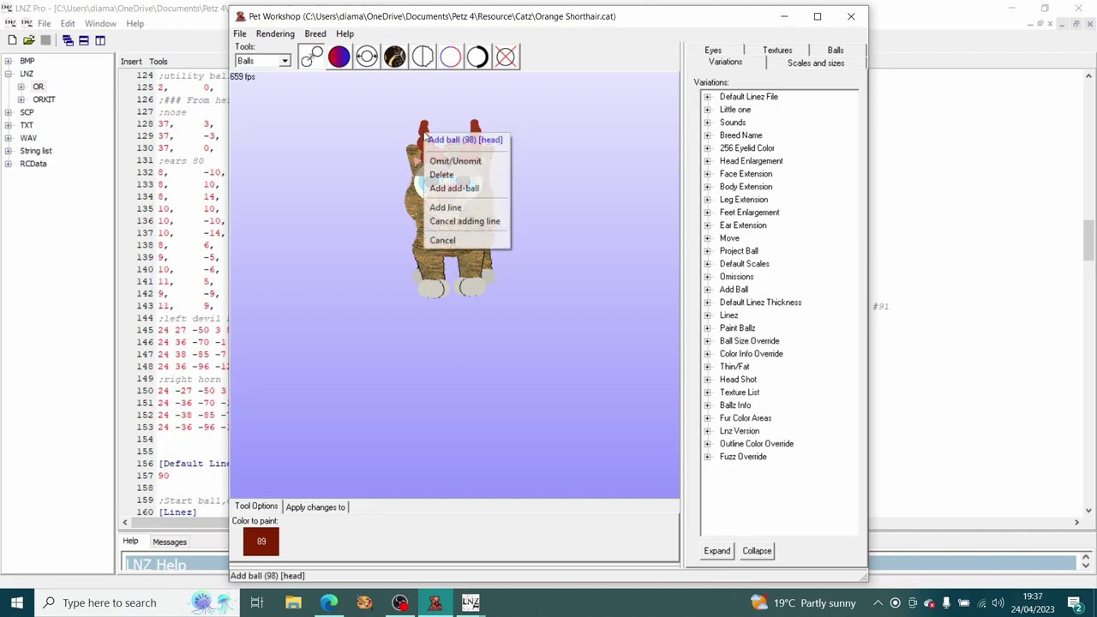
{"action": "left_click", "coordinate": [446, 207]}
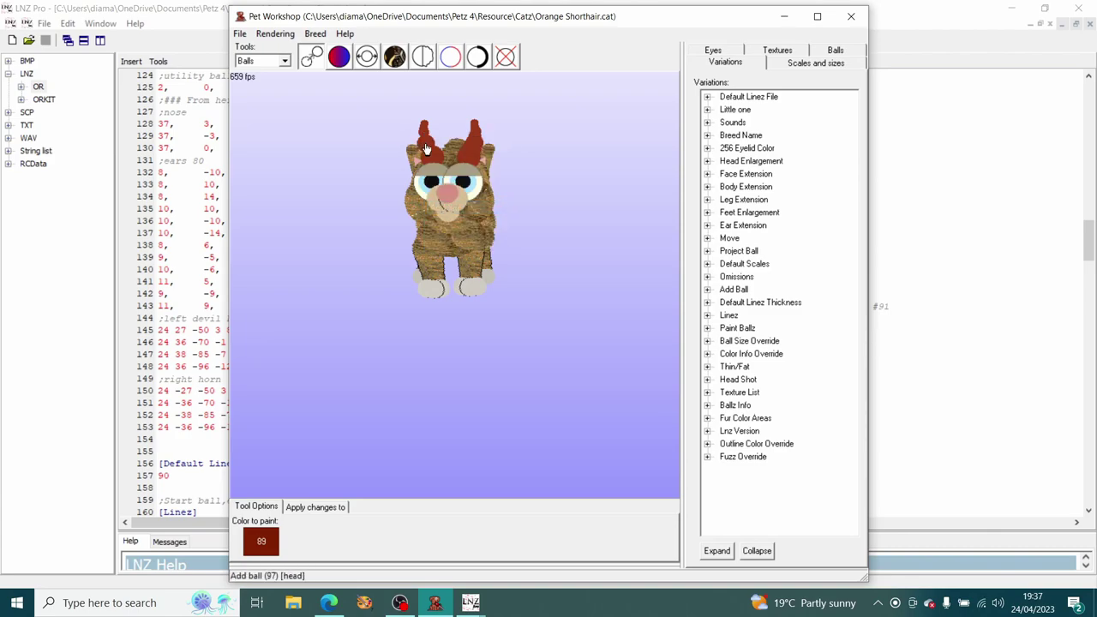
{"action": "right_click", "coordinate": [425, 149]}
{"action": "left_click", "coordinate": [454, 215]}
{"action": "right_click", "coordinate": [426, 150]}
{"action": "left_click", "coordinate": [448, 219]}
{"action": "right_click", "coordinate": [435, 161]}
{"action": "left_click", "coordinate": [458, 227]}
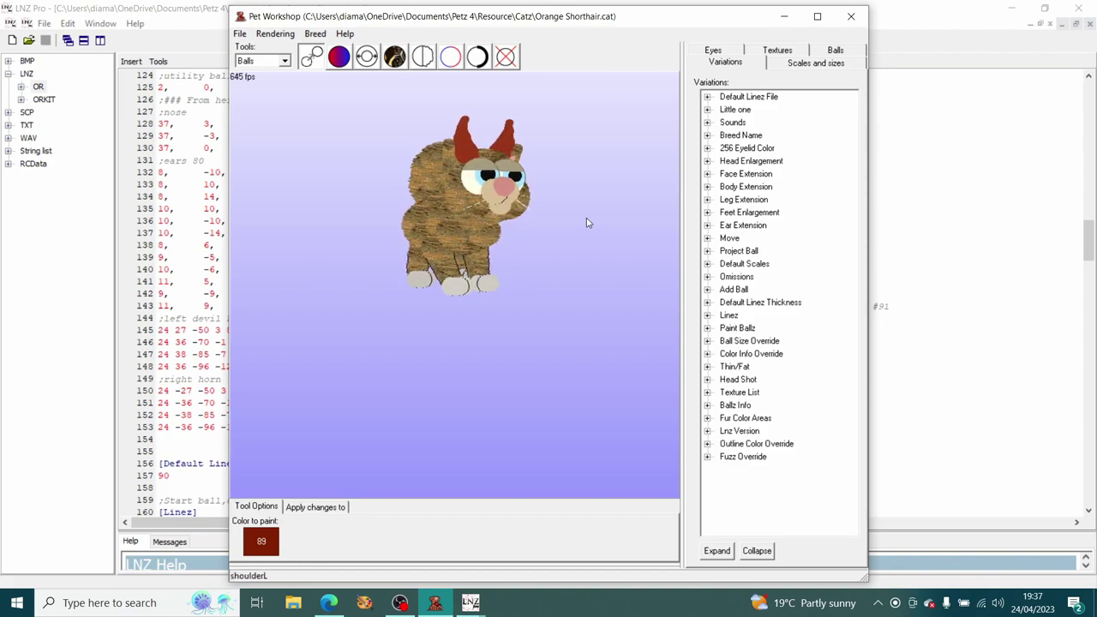
Save the cat in Pet Workshop, then switch to LNZ Pro, reload Orange Shorthair.cat from the recent files and open its OR LNZ
{"action": "left_click", "coordinate": [240, 33]}
{"action": "left_click", "coordinate": [270, 77]}
{"action": "left_click", "coordinate": [166, 6]}
{"action": "left_click", "coordinate": [9, 28]}
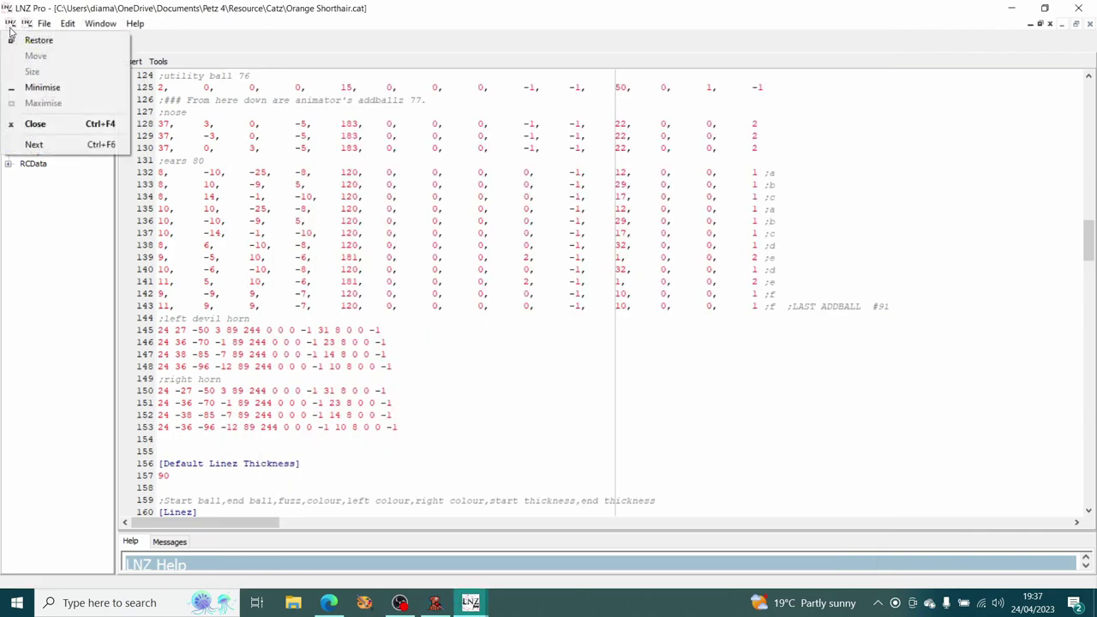
{"action": "mouse_move", "coordinate": [44, 24]}
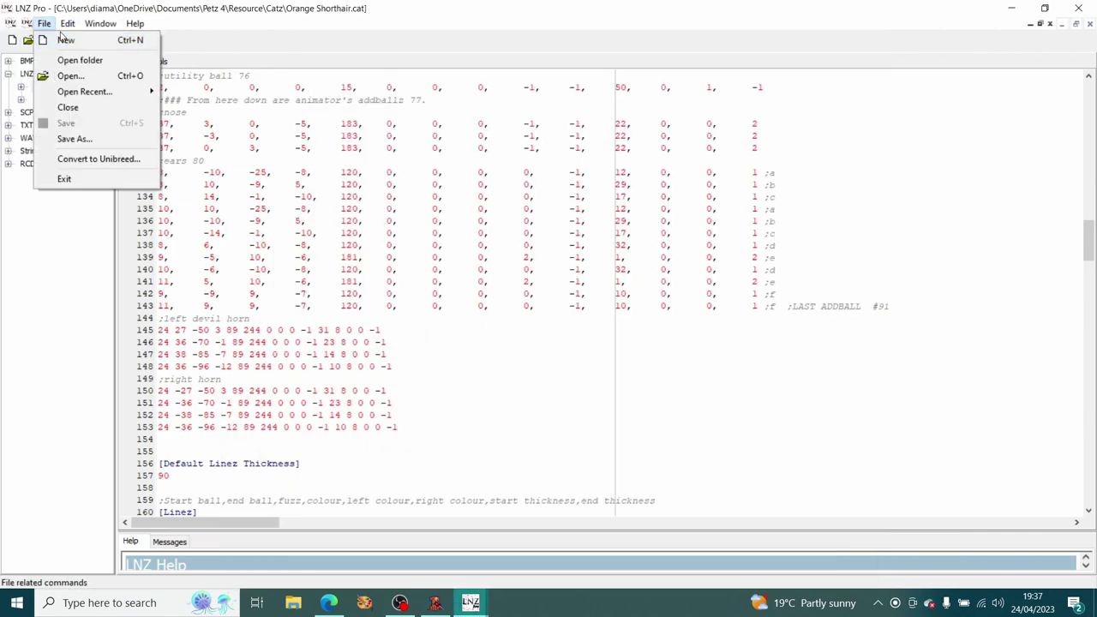
{"action": "mouse_move", "coordinate": [129, 101]}
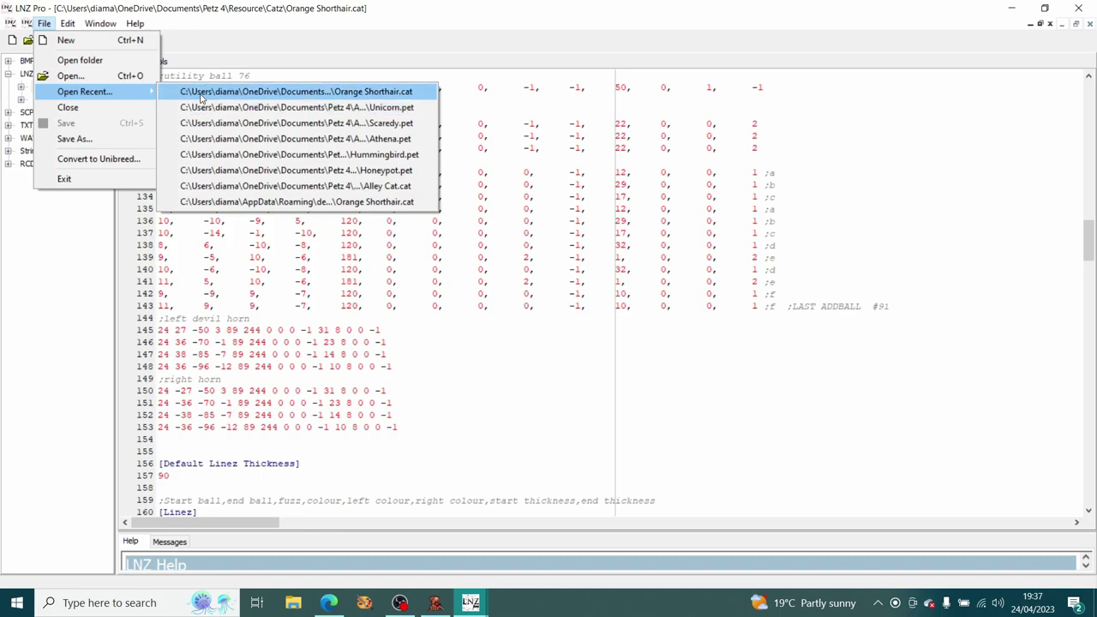
{"action": "left_click", "coordinate": [201, 92]}
{"action": "left_click", "coordinate": [7, 73]}
{"action": "left_click", "coordinate": [39, 88]}
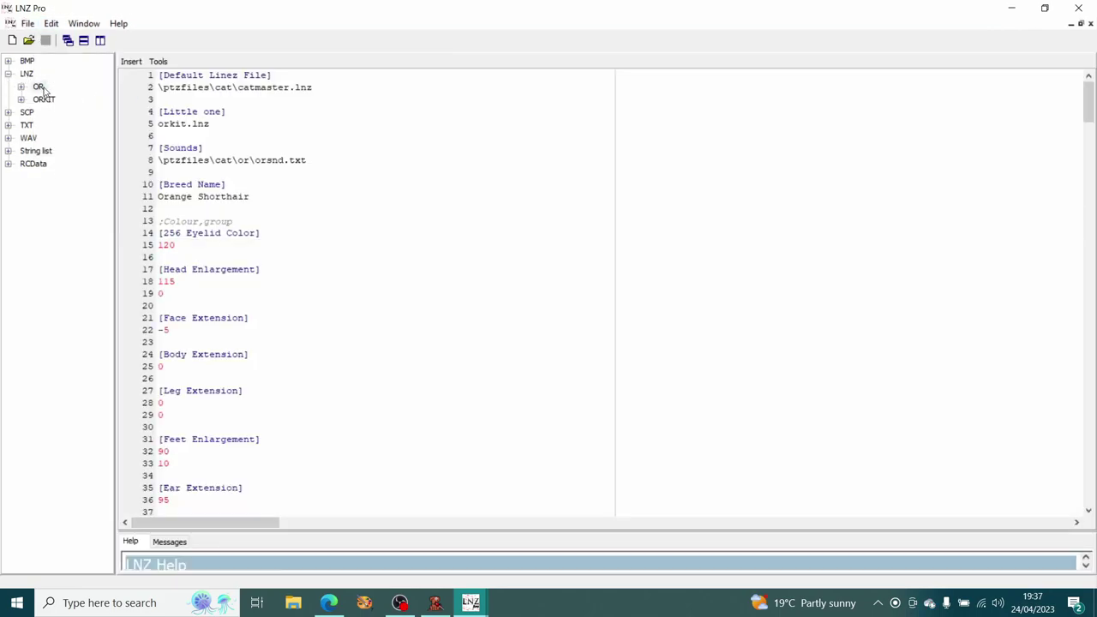
Insert a ";right horn" comment above the 99 to 98 line in the [Linez] section and save the file
{"action": "scroll", "coordinate": [397, 197], "scroll_direction": "down", "scroll_amount": 20}
{"action": "scroll", "coordinate": [349, 272], "scroll_direction": "down", "scroll_amount": 13}
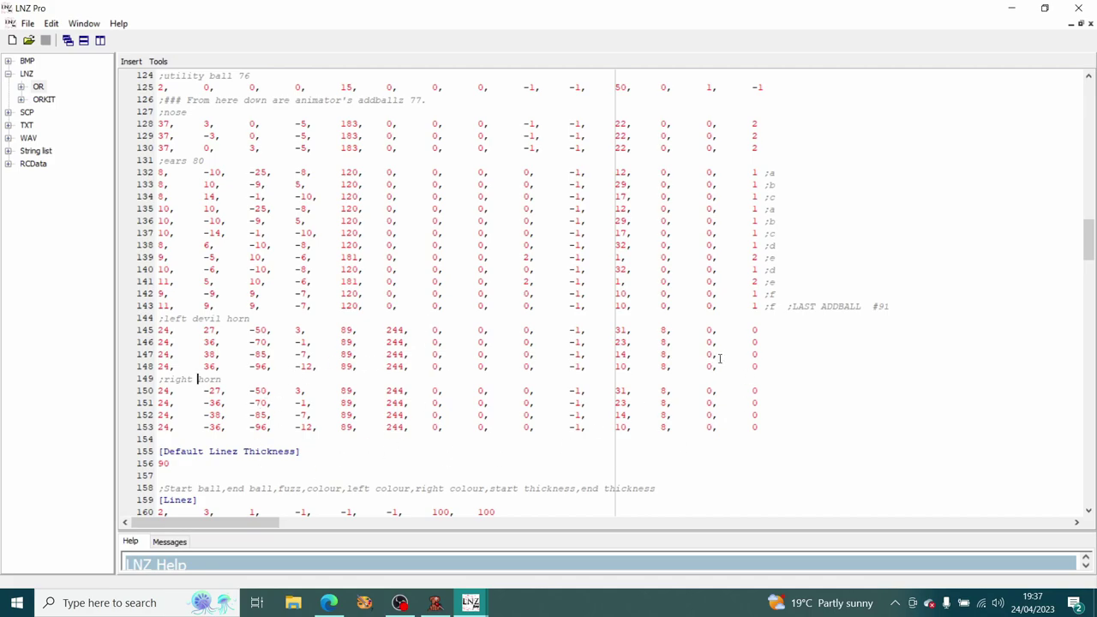
{"action": "scroll", "coordinate": [335, 380], "scroll_direction": "down", "scroll_amount": 20}
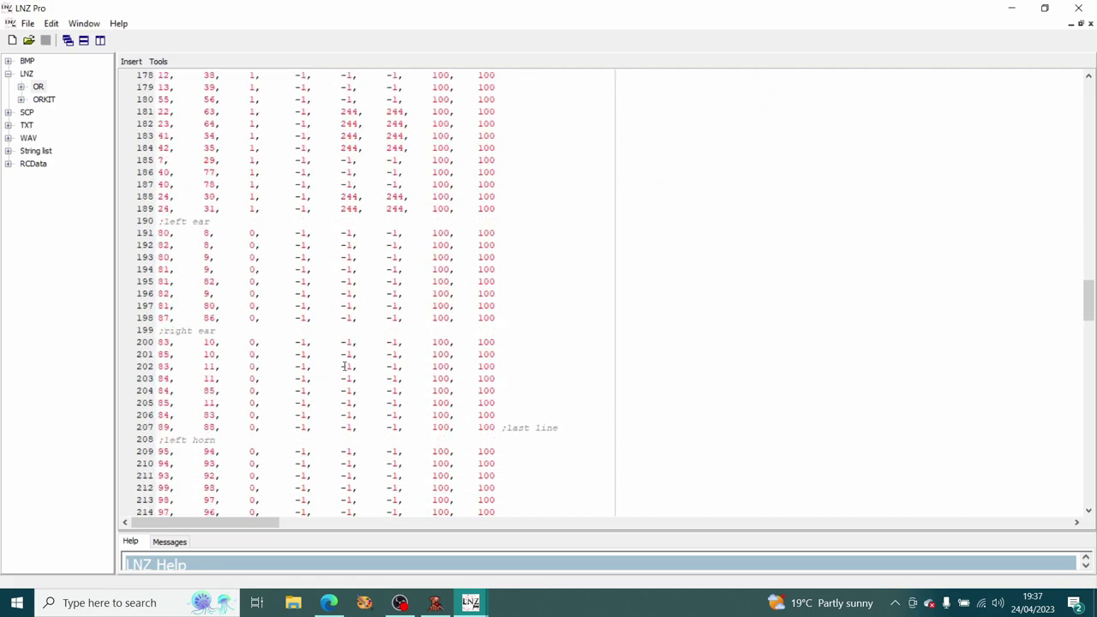
{"action": "scroll", "coordinate": [346, 365], "scroll_direction": "up", "scroll_amount": 7}
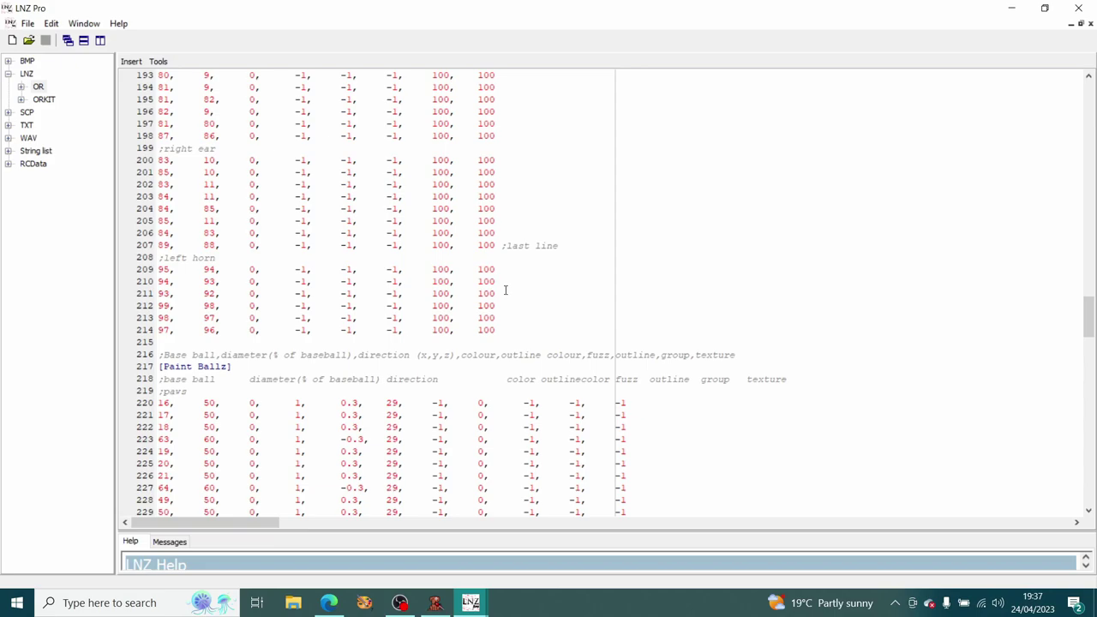
{"action": "left_click", "coordinate": [508, 297]}
{"action": "key", "text": "Return"}
{"action": "type", "text": ";right horn"}
{"action": "scroll", "coordinate": [543, 299], "scroll_direction": "up", "scroll_amount": 13}
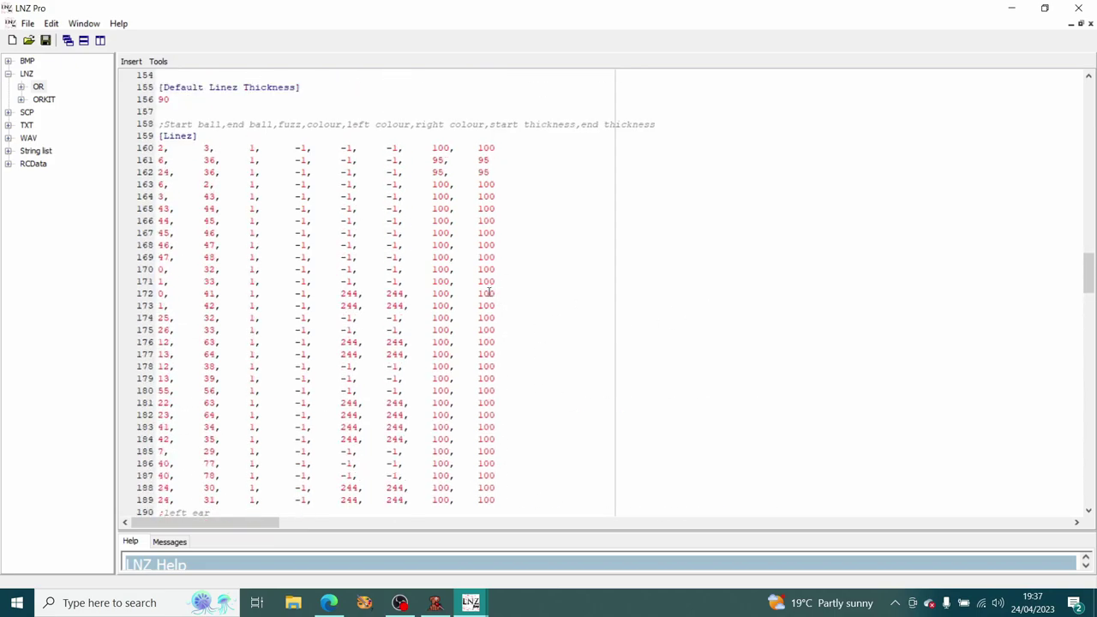
{"action": "scroll", "coordinate": [489, 292], "scroll_direction": "up", "scroll_amount": 11}
{"action": "scroll", "coordinate": [483, 289], "scroll_direction": "down", "scroll_amount": 4}
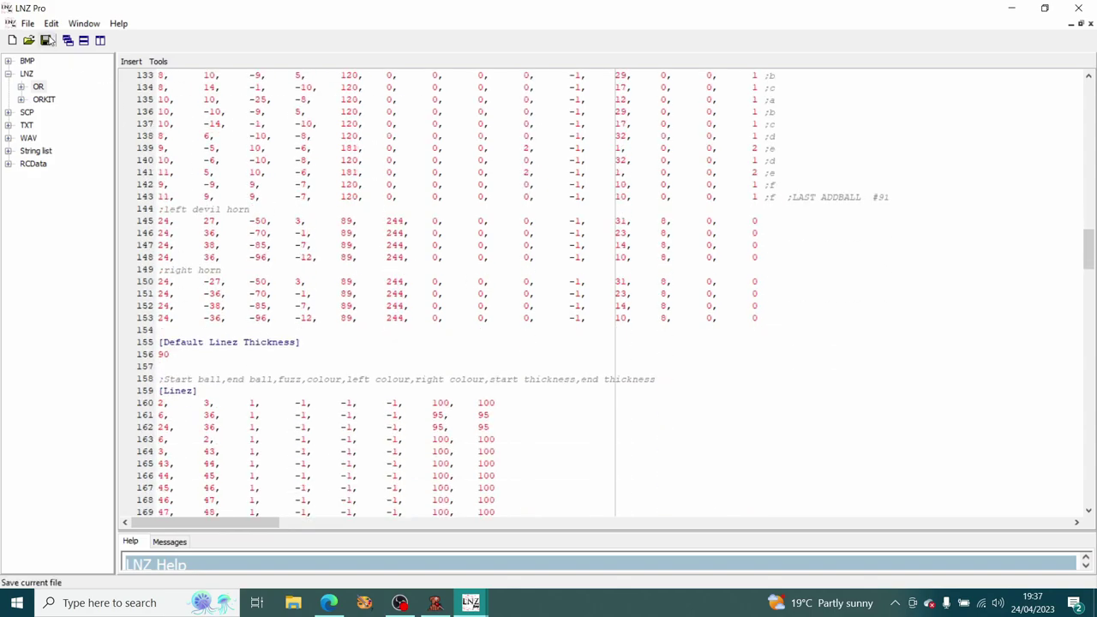
Switch to Pet Workshop and try moving the left horn's addballs 92, 93 and 94 individually, viewing the cat from several angles
{"action": "left_click", "coordinate": [435, 602]}
{"action": "left_click_drag", "start_coordinate": [514, 429], "coordinate": [536, 428]}
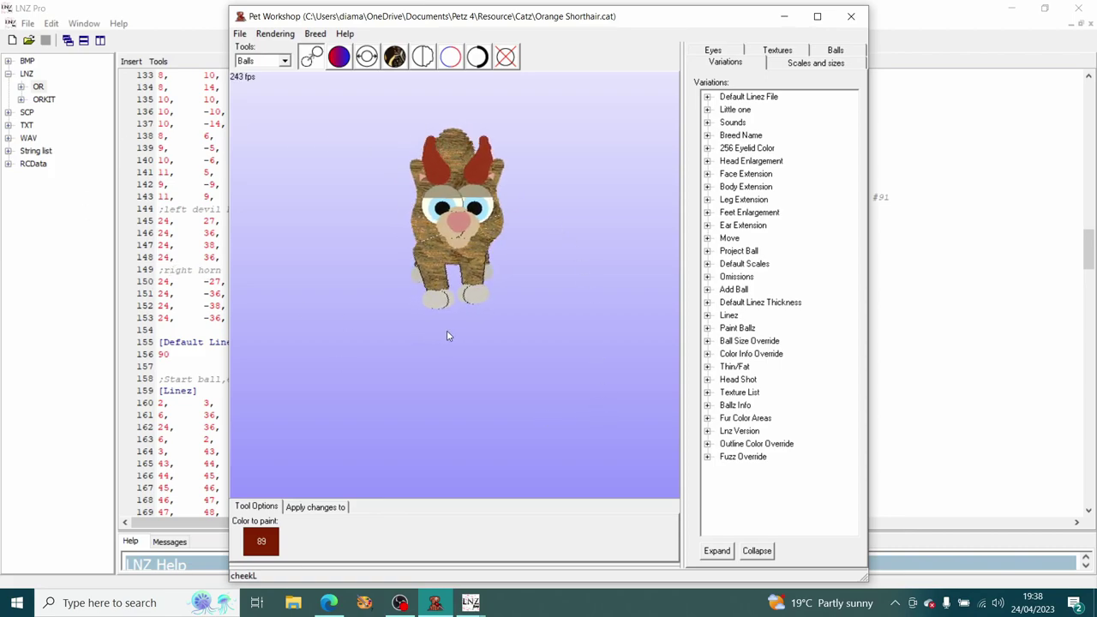
{"action": "left_click", "coordinate": [310, 57]}
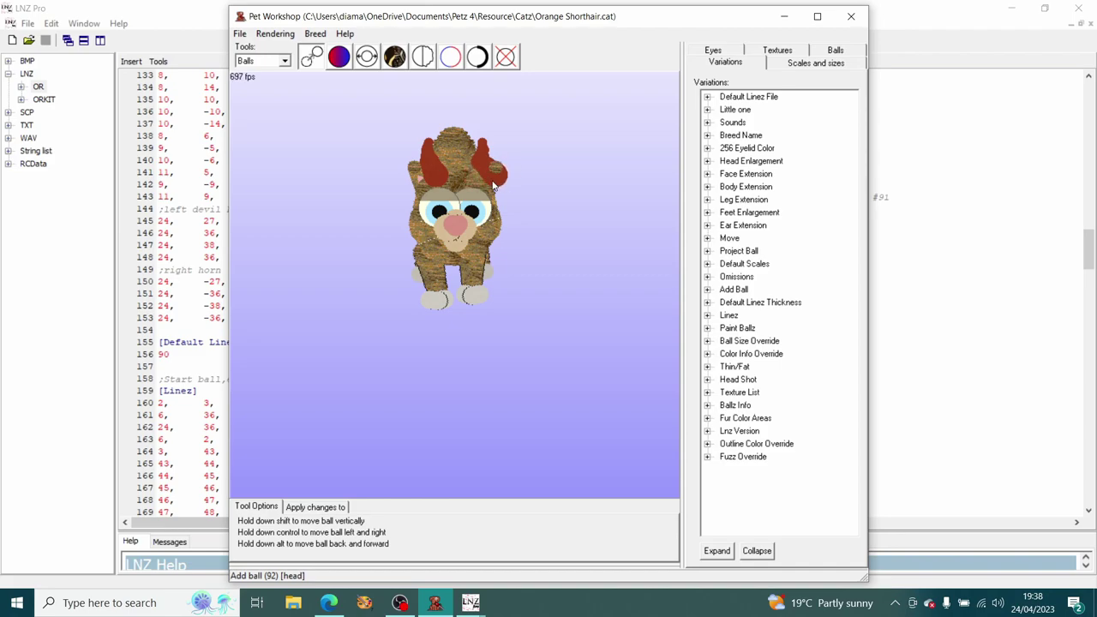
{"action": "left_click_drag", "start_coordinate": [478, 161], "coordinate": [497, 164]}
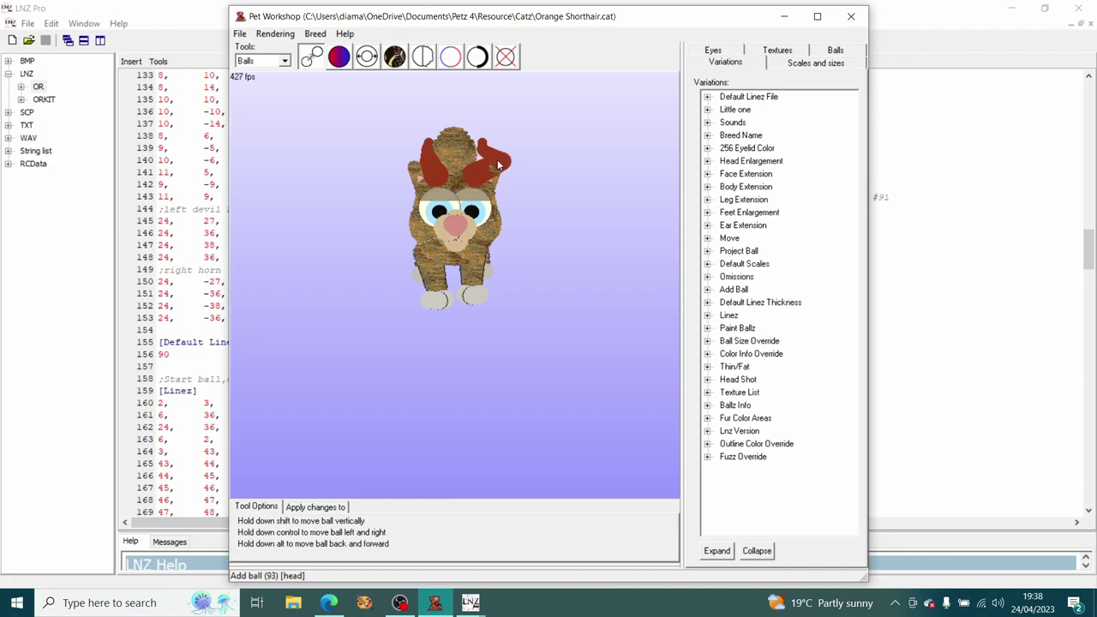
{"action": "left_click", "coordinate": [481, 152]}
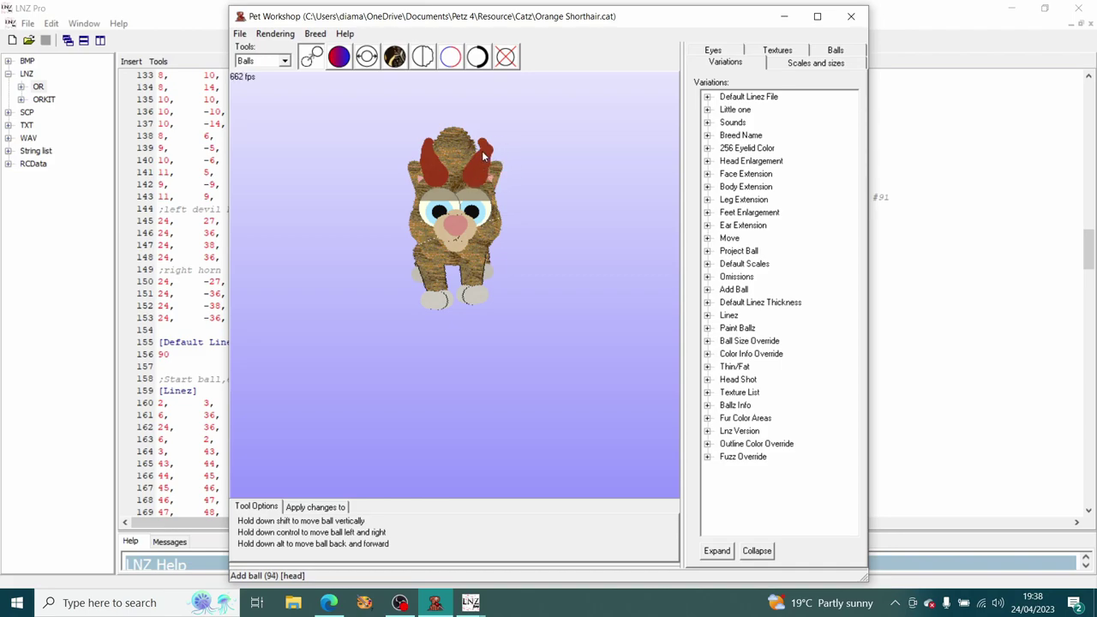
{"action": "left_click_drag", "start_coordinate": [482, 148], "coordinate": [487, 147]}
{"action": "mouse_move", "coordinate": [424, 157]}
{"action": "left_mouse_down"}
{"action": "mouse_move", "coordinate": [643, 304]}
{"action": "mouse_move", "coordinate": [569, 317]}
{"action": "left_mouse_up"}
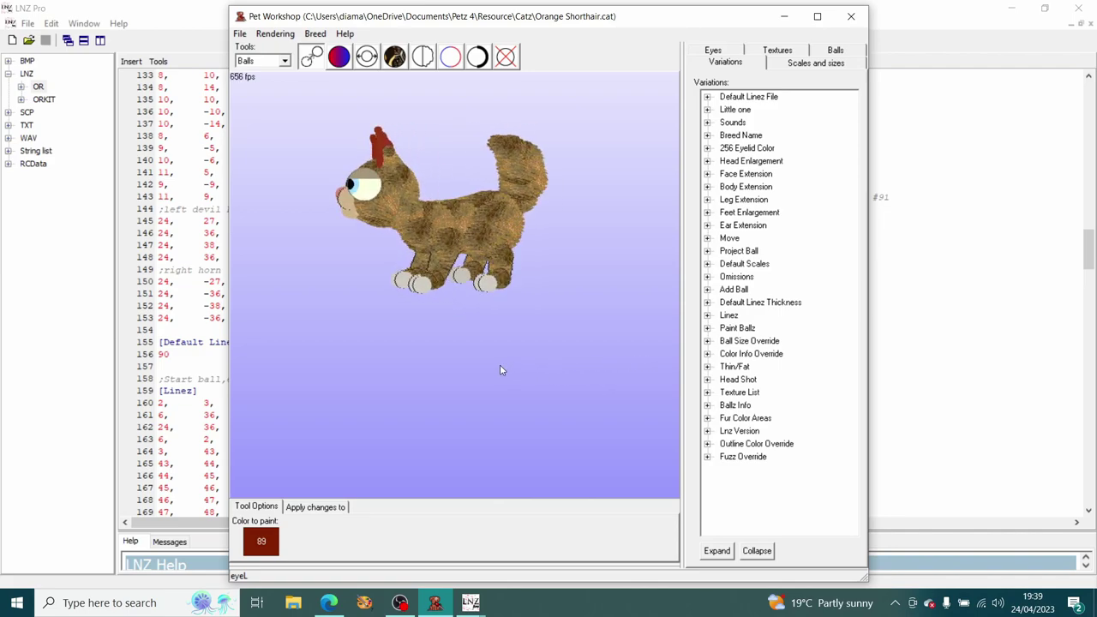
Return to LNZ Pro and review the addball lines of the left and right horns, then minimise the window
{"action": "left_click", "coordinate": [192, 303]}
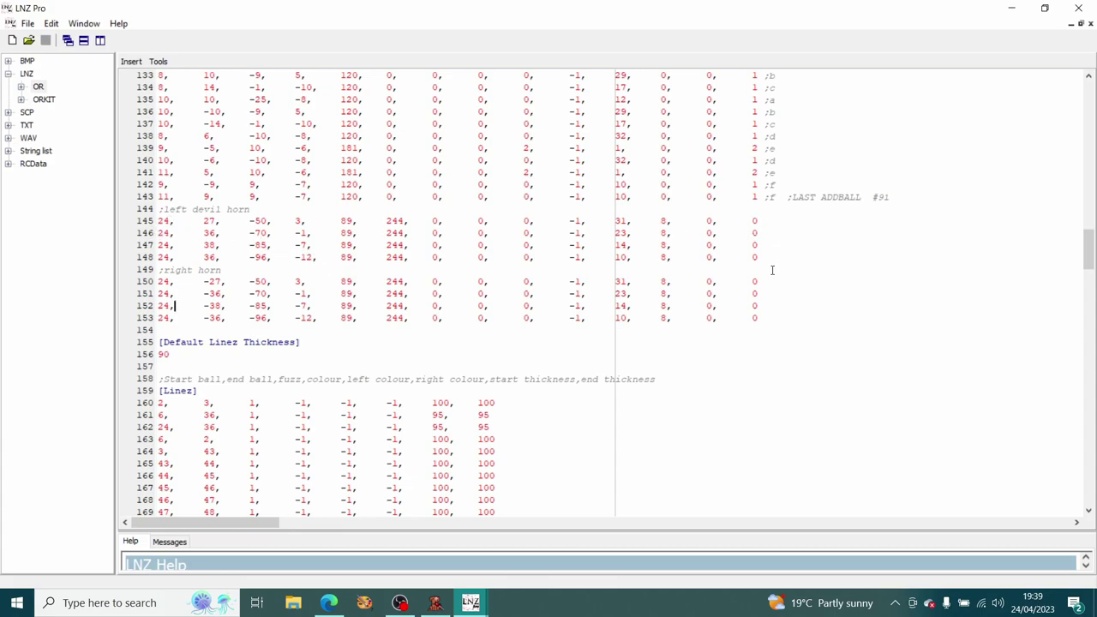
{"action": "scroll", "coordinate": [787, 270], "scroll_direction": "up", "scroll_amount": 15}
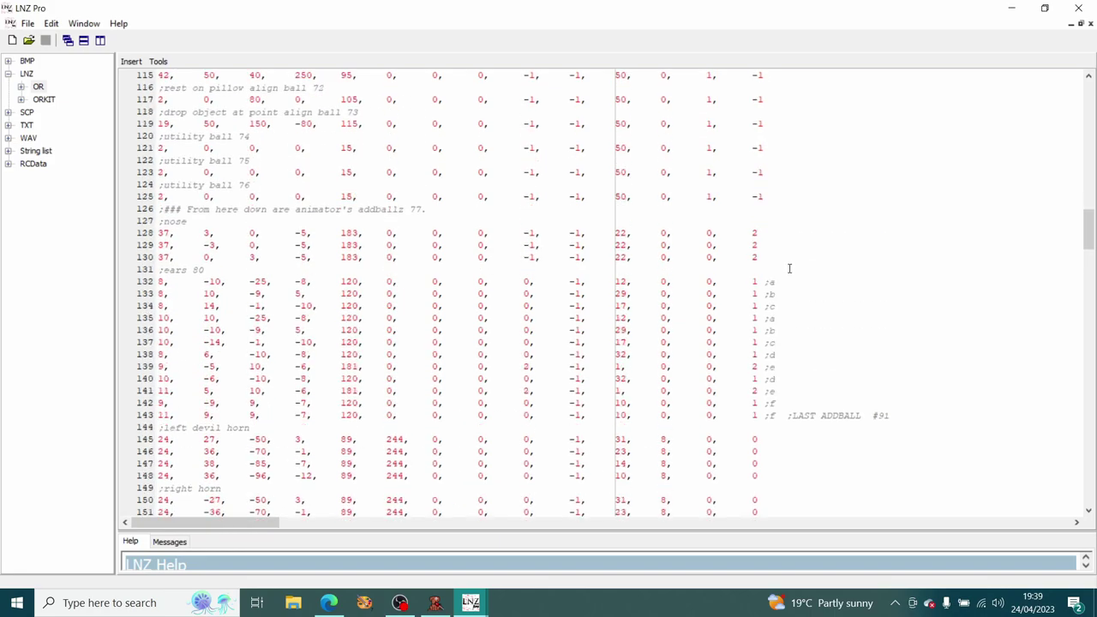
{"action": "scroll", "coordinate": [787, 270], "scroll_direction": "down", "scroll_amount": 14}
{"action": "scroll", "coordinate": [780, 279], "scroll_direction": "down", "scroll_amount": 4}
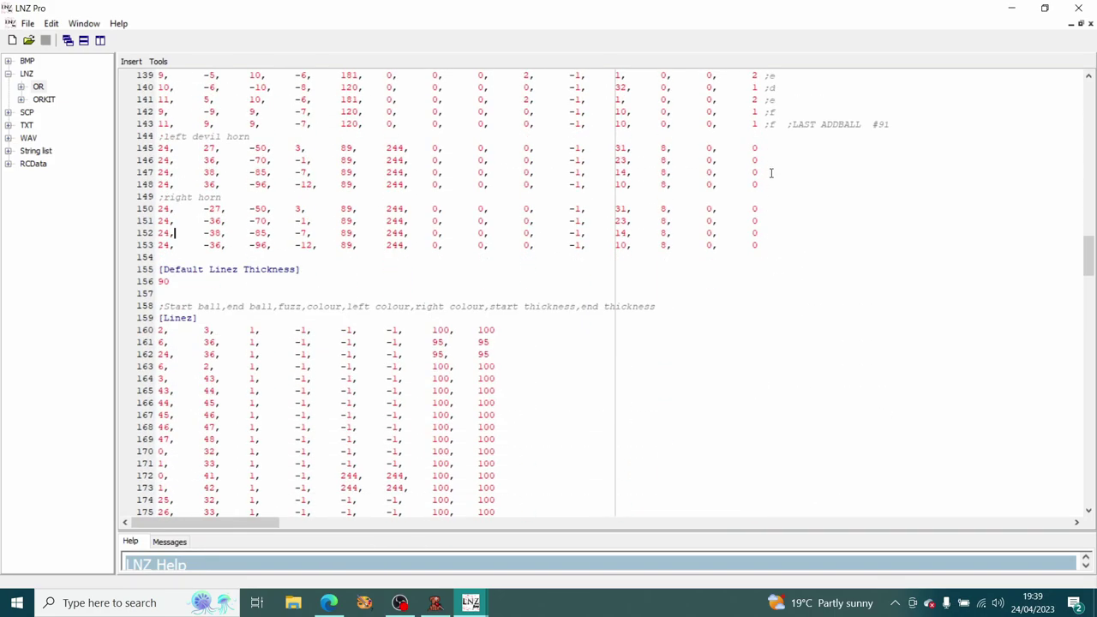
{"action": "scroll", "coordinate": [777, 171], "scroll_direction": "up", "scroll_amount": 3}
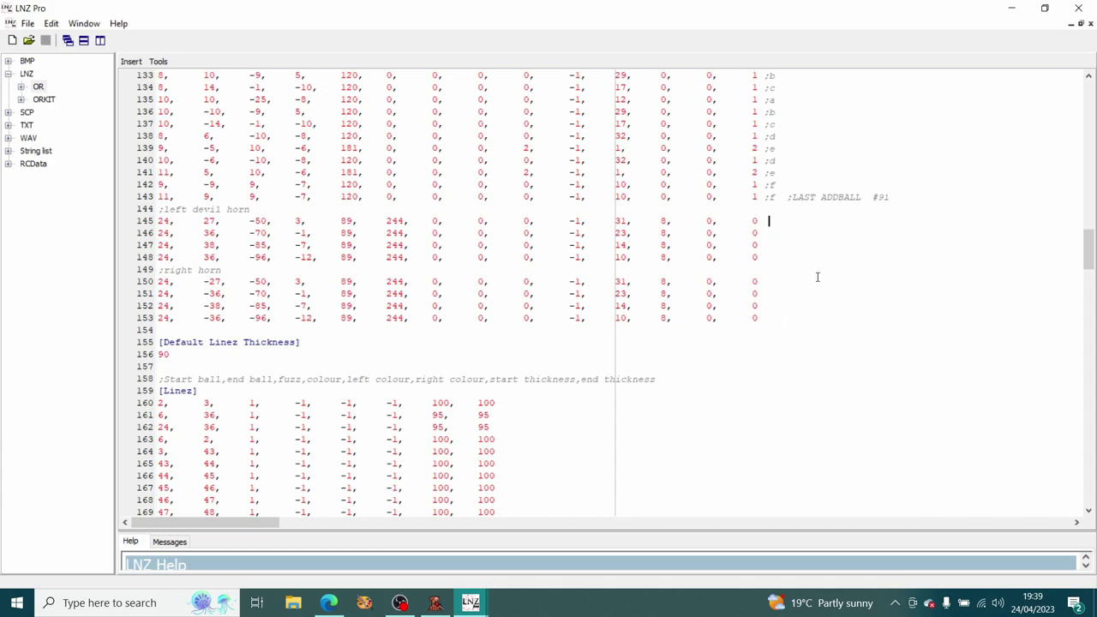
{"action": "left_click", "coordinate": [1013, 11]}
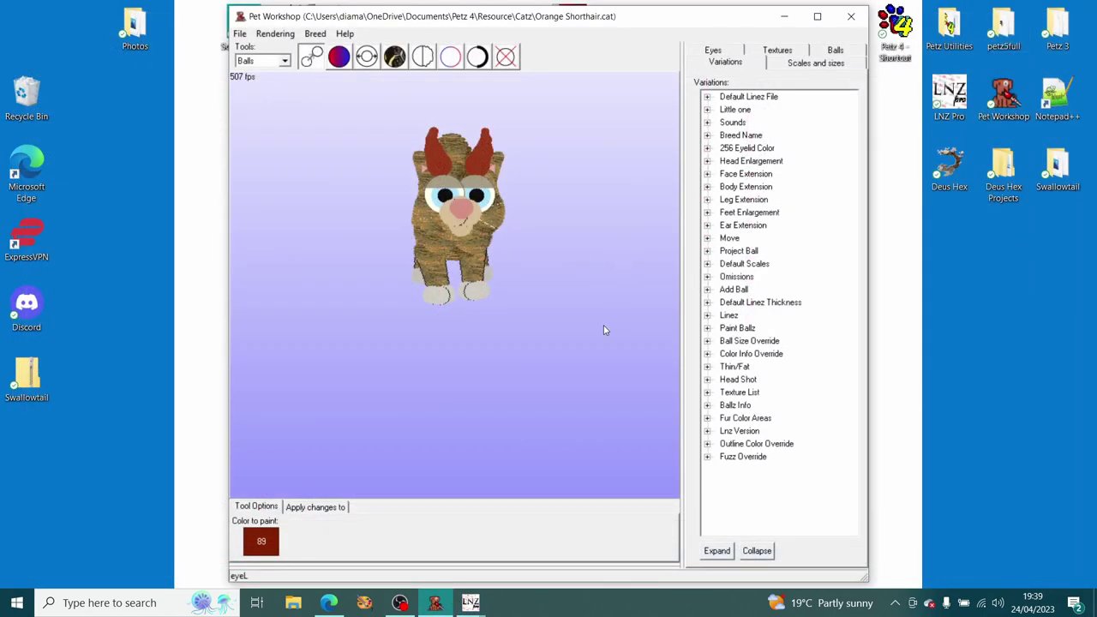